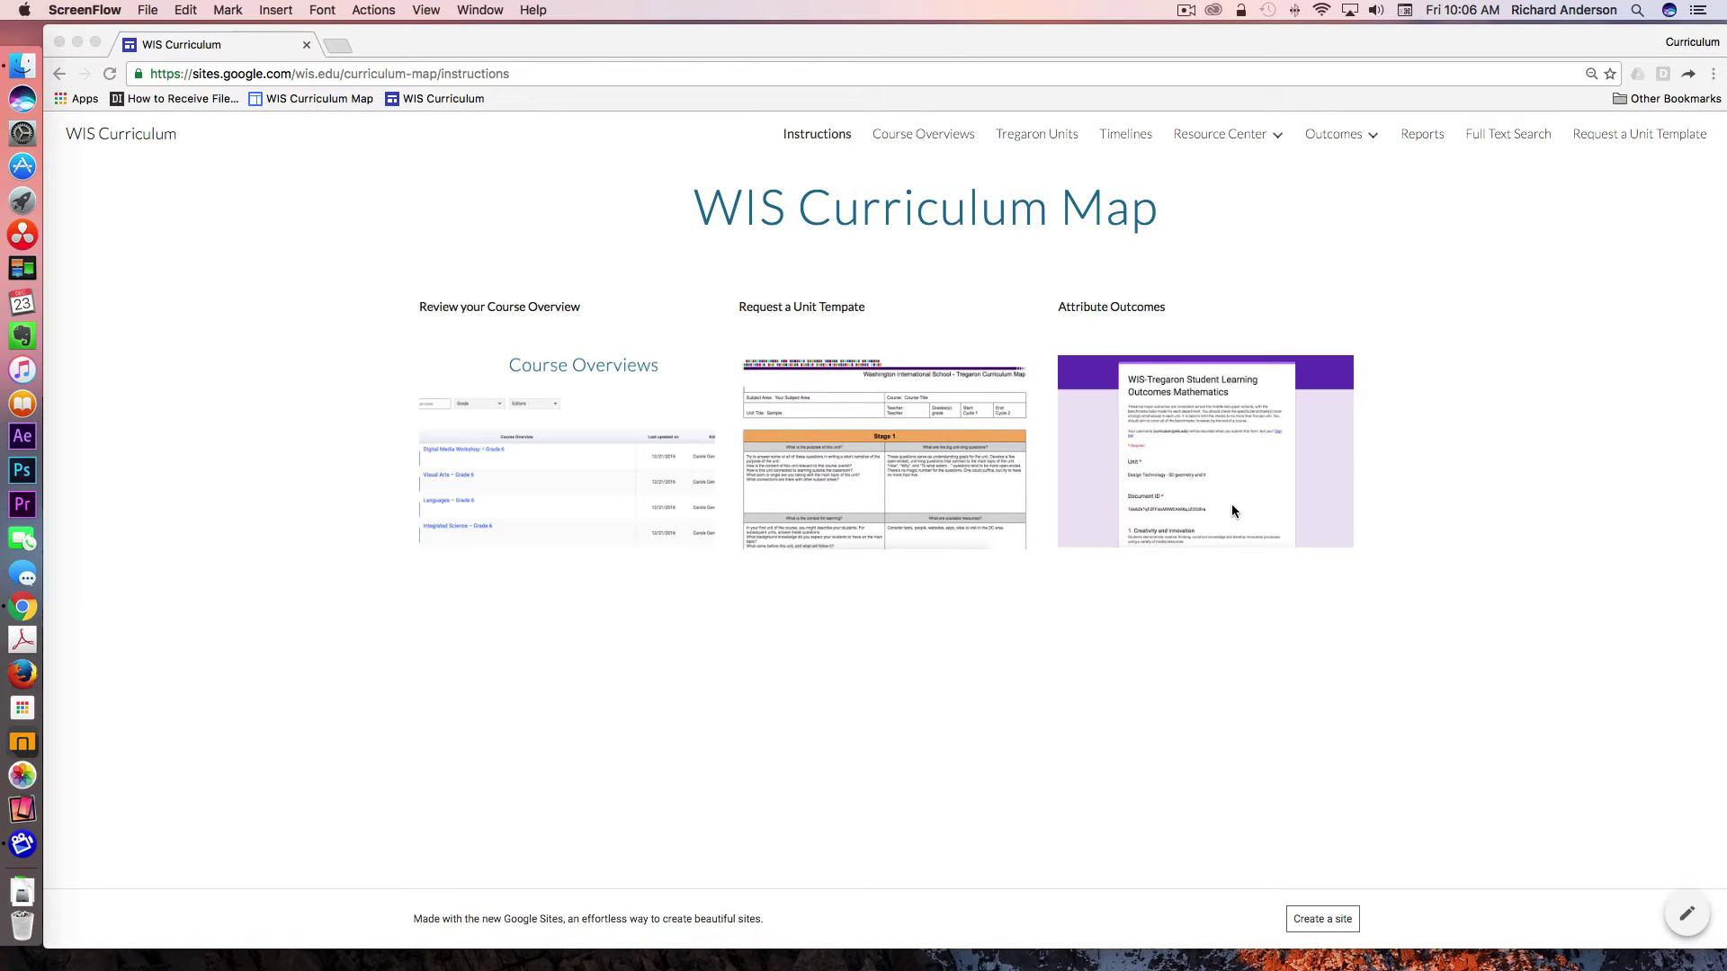
Step: Open Course Overviews from the Instructions page image to see 56 overview documents
left_click(573, 401)
Step: Check the Grade and Editor filter lists, then filter to Grade 10, showing 19 of 56 documents
left_click(595, 425)
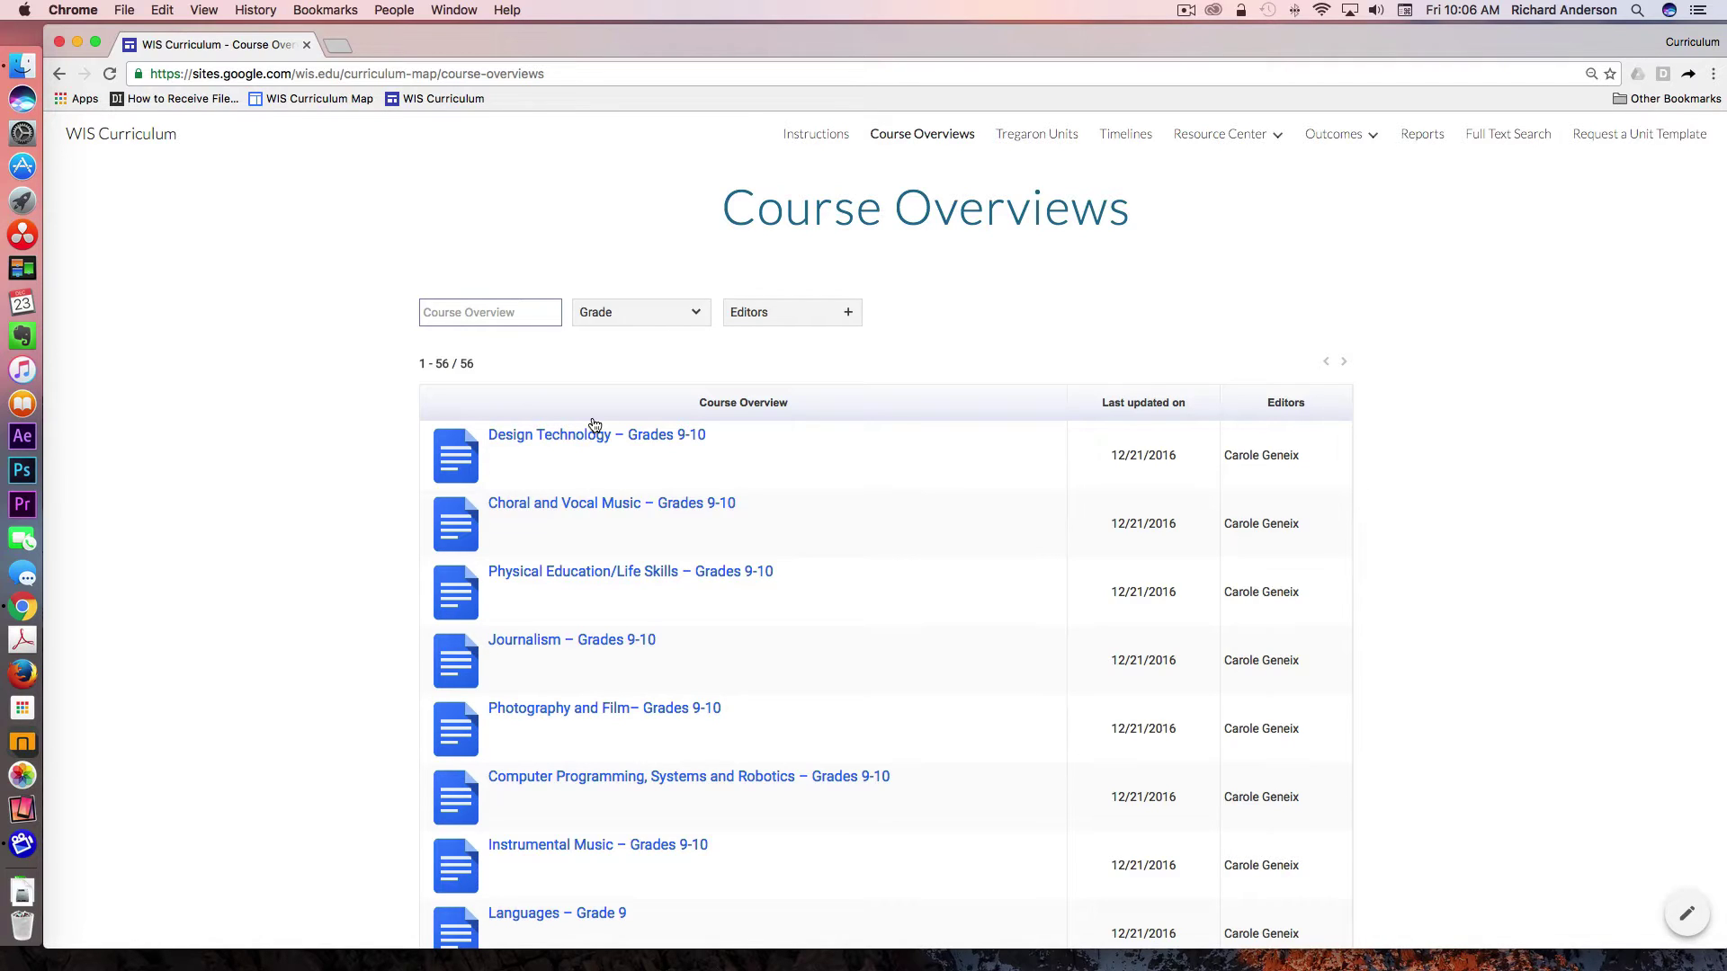
left_click(693, 315)
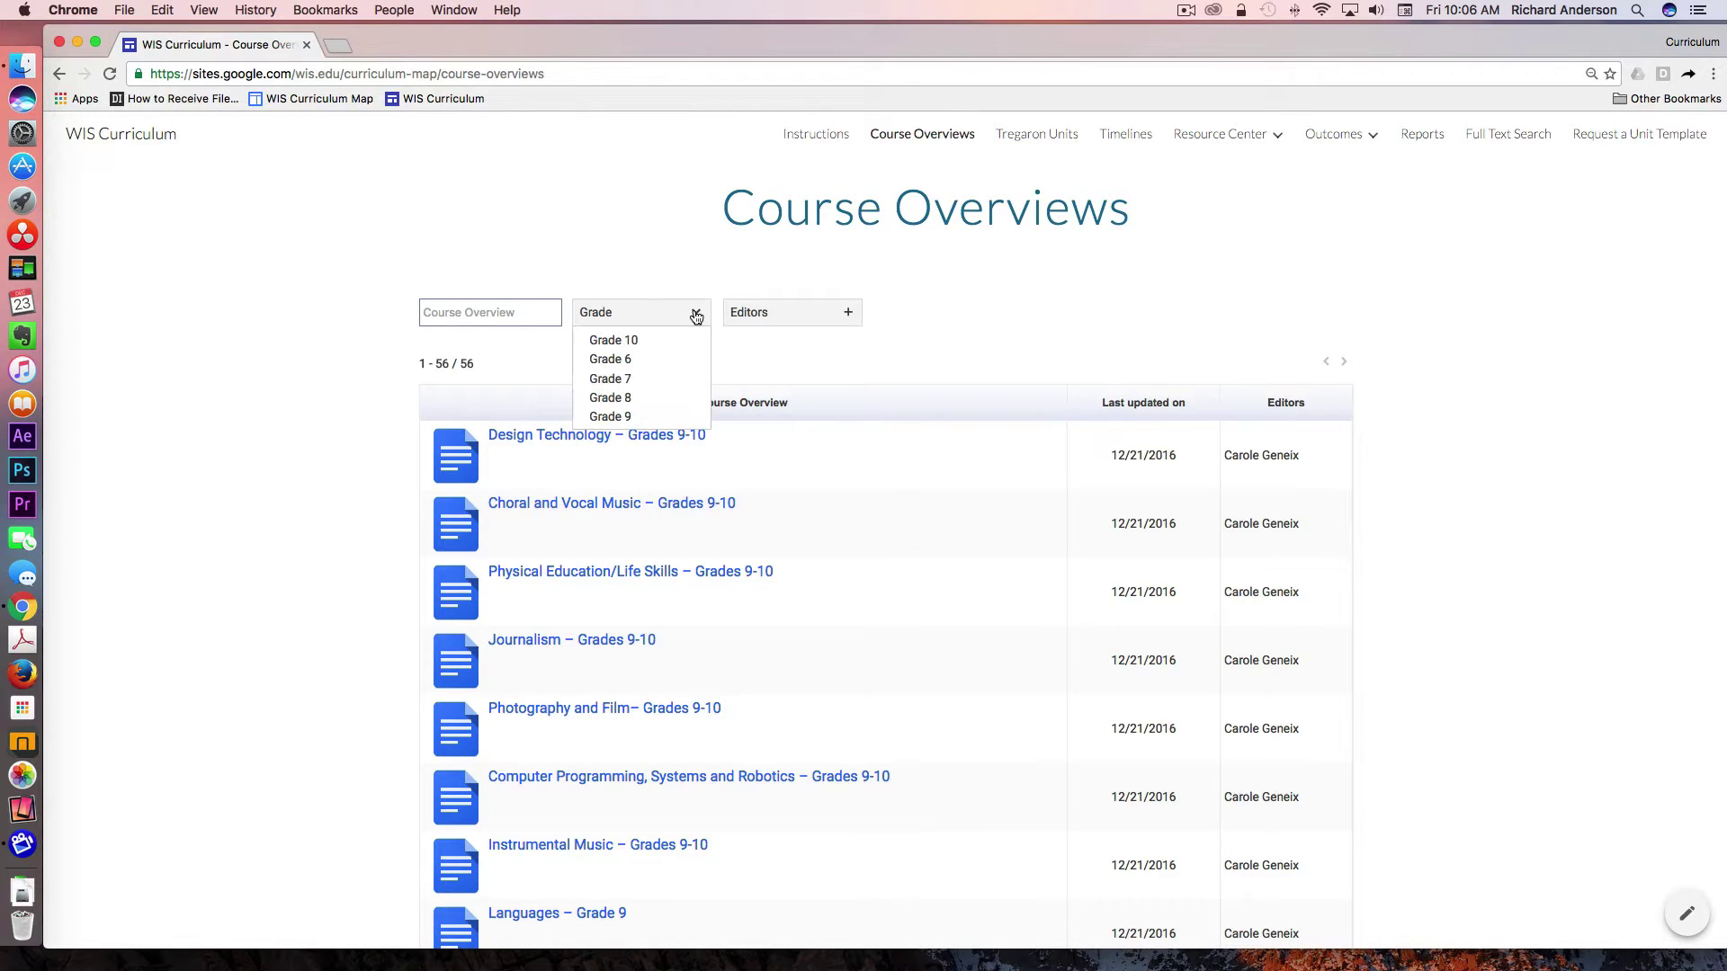
left_click(693, 317)
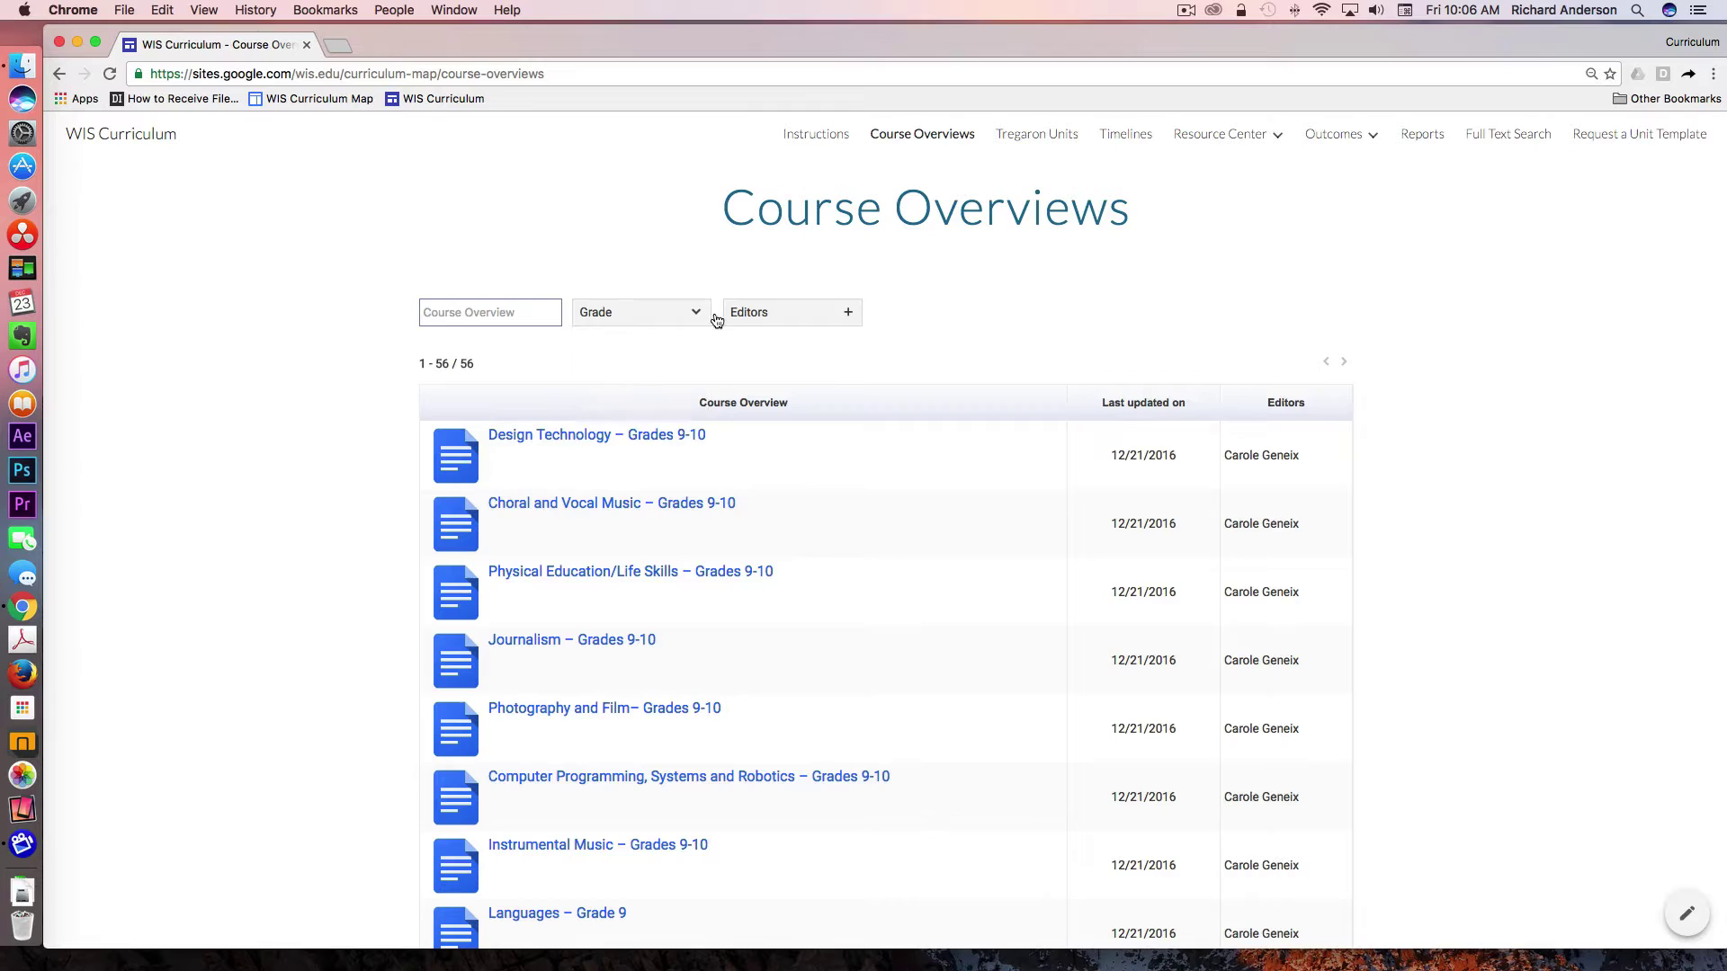
left_click(849, 315)
left_click(697, 314)
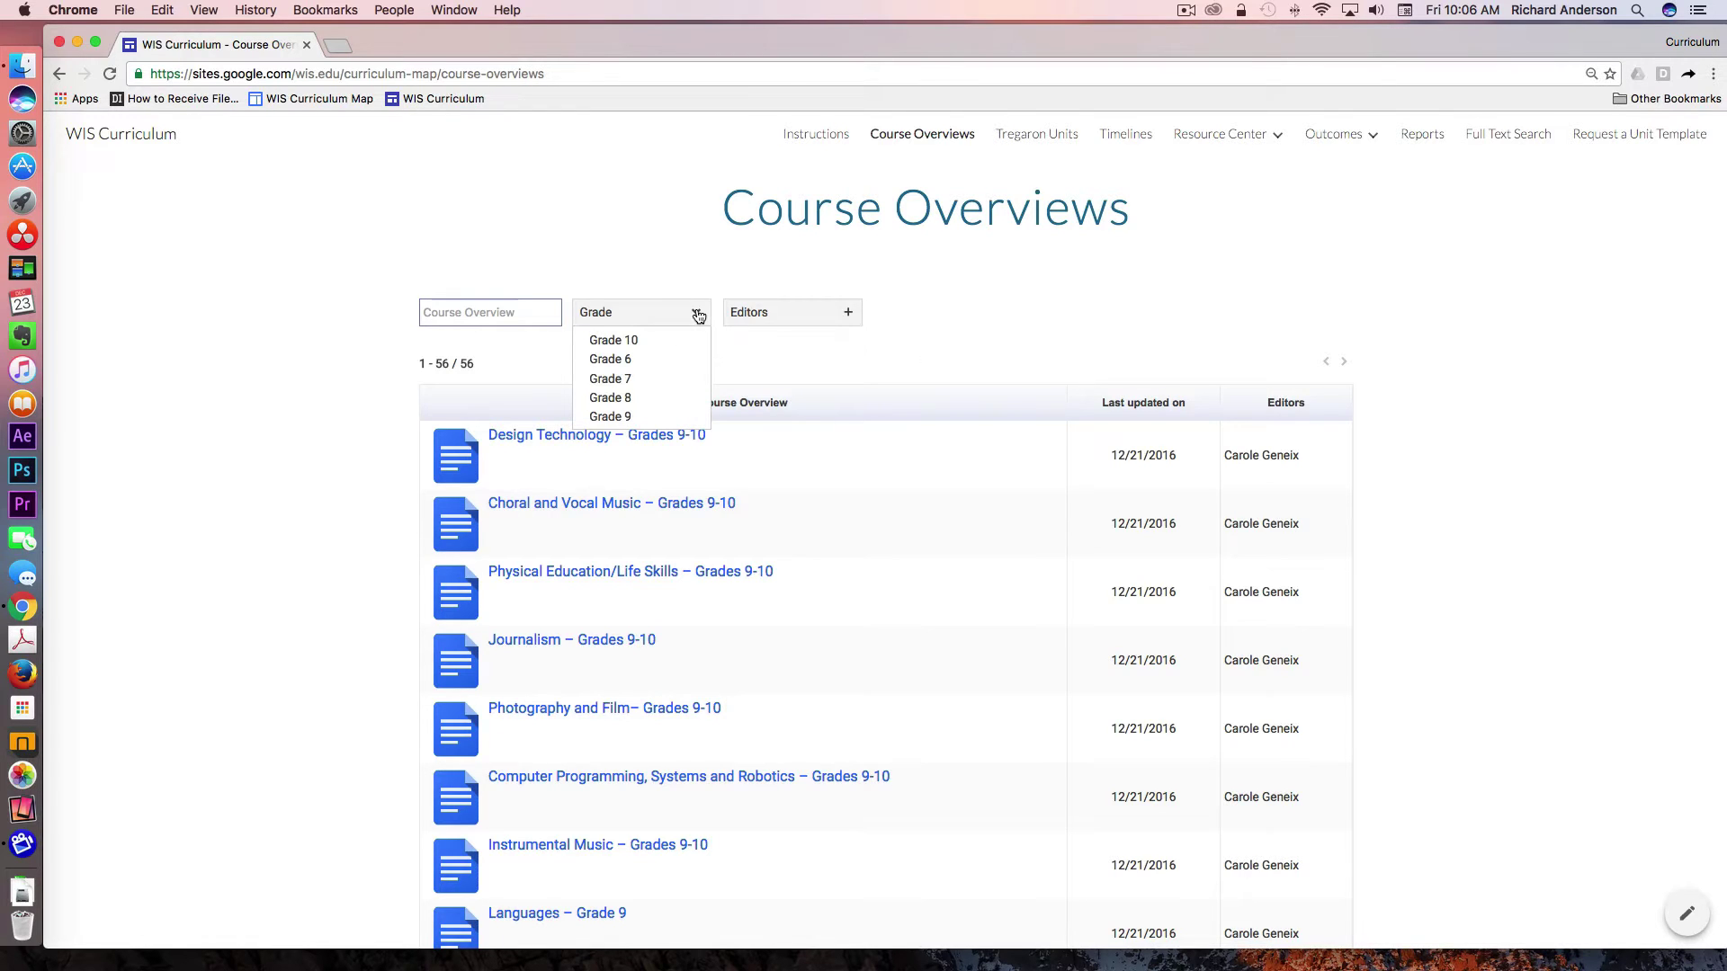
left_click(628, 343)
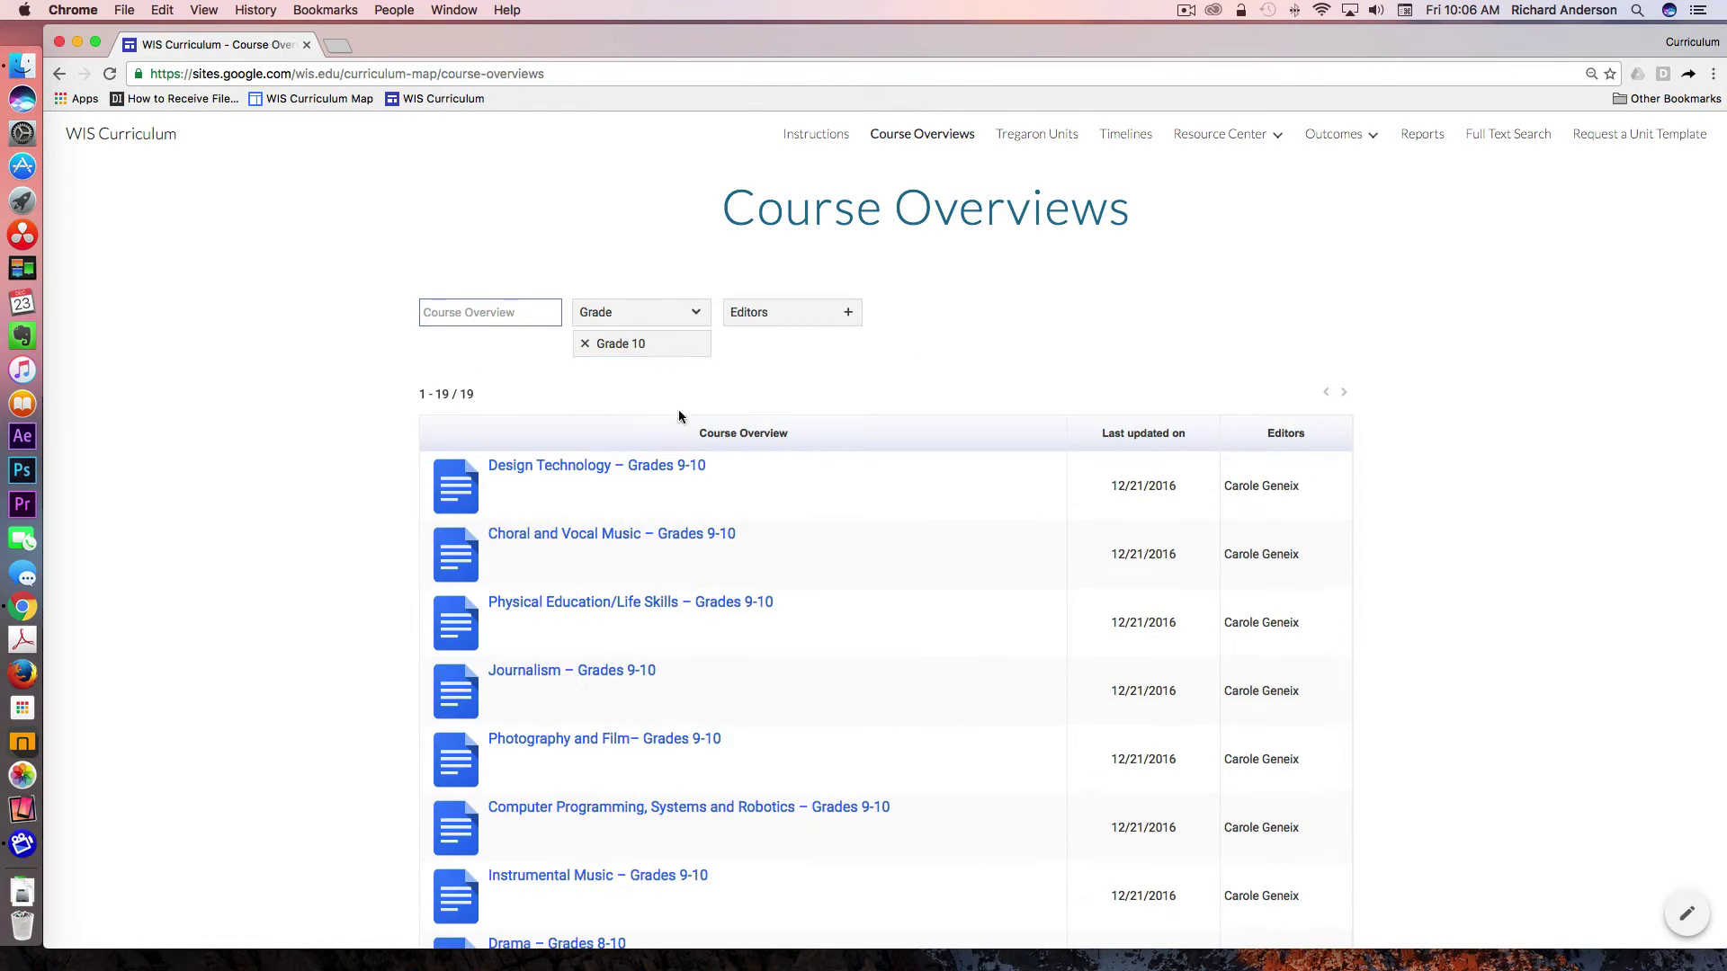
Step: Review the Design Technology – Grades 9-10 overview, close it, and clear the Grade 10 filter
left_click(458, 491)
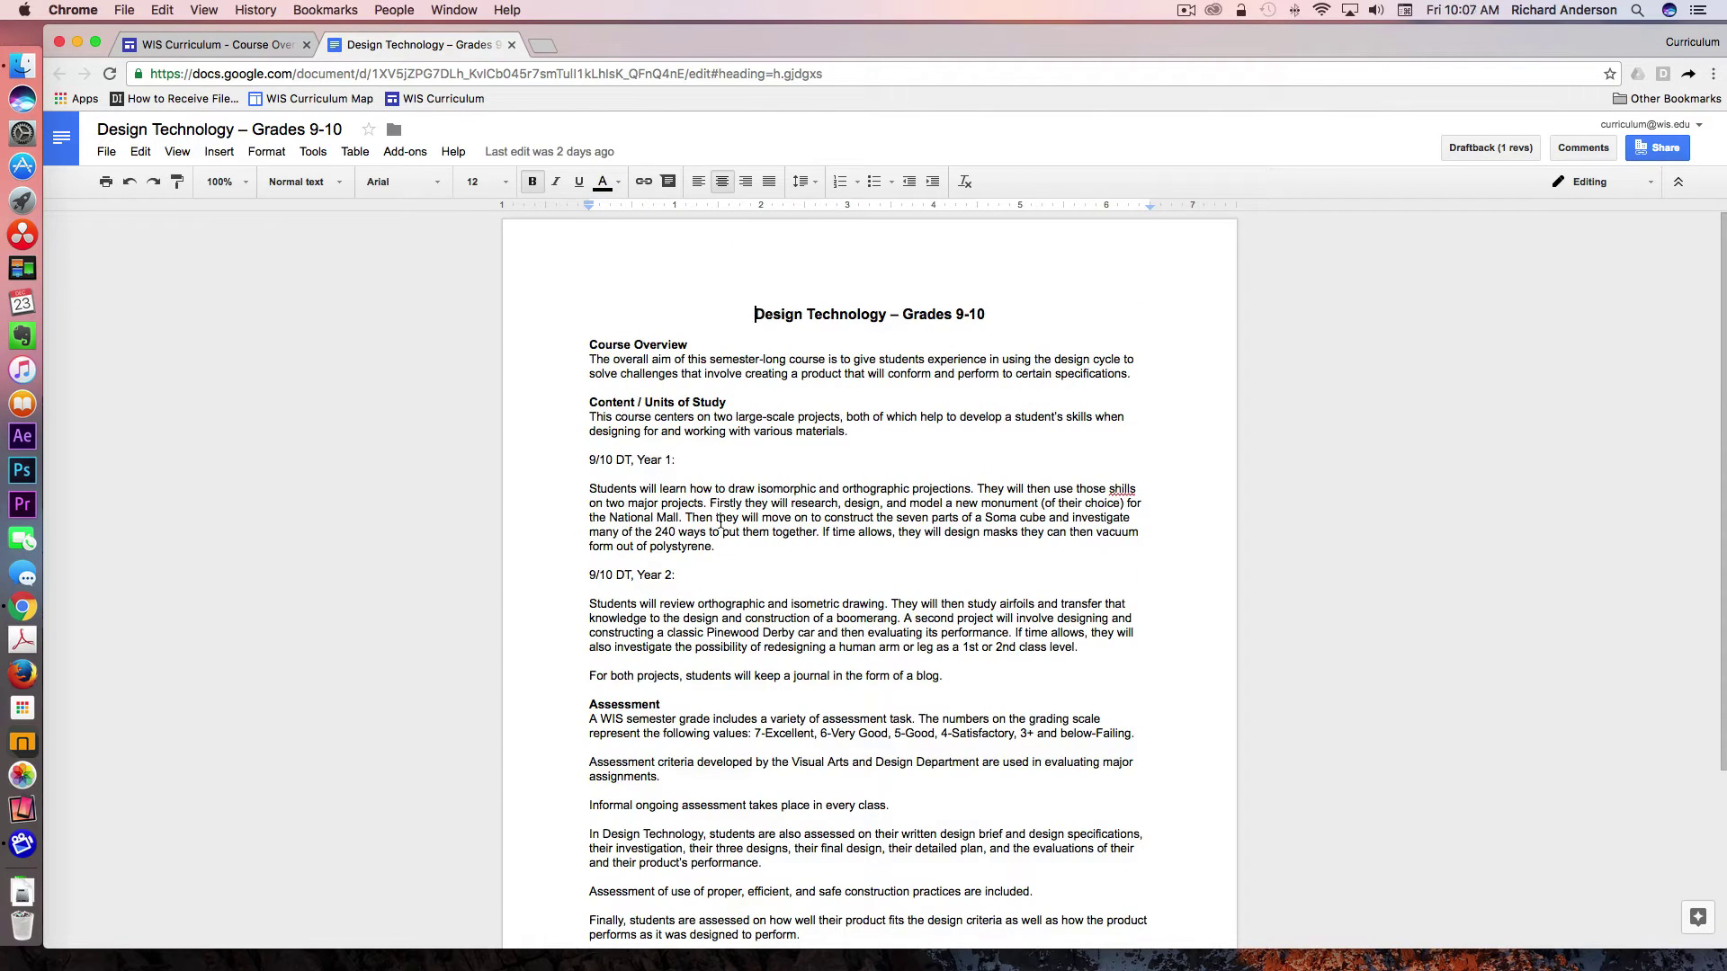
left_click(512, 44)
left_click(582, 345)
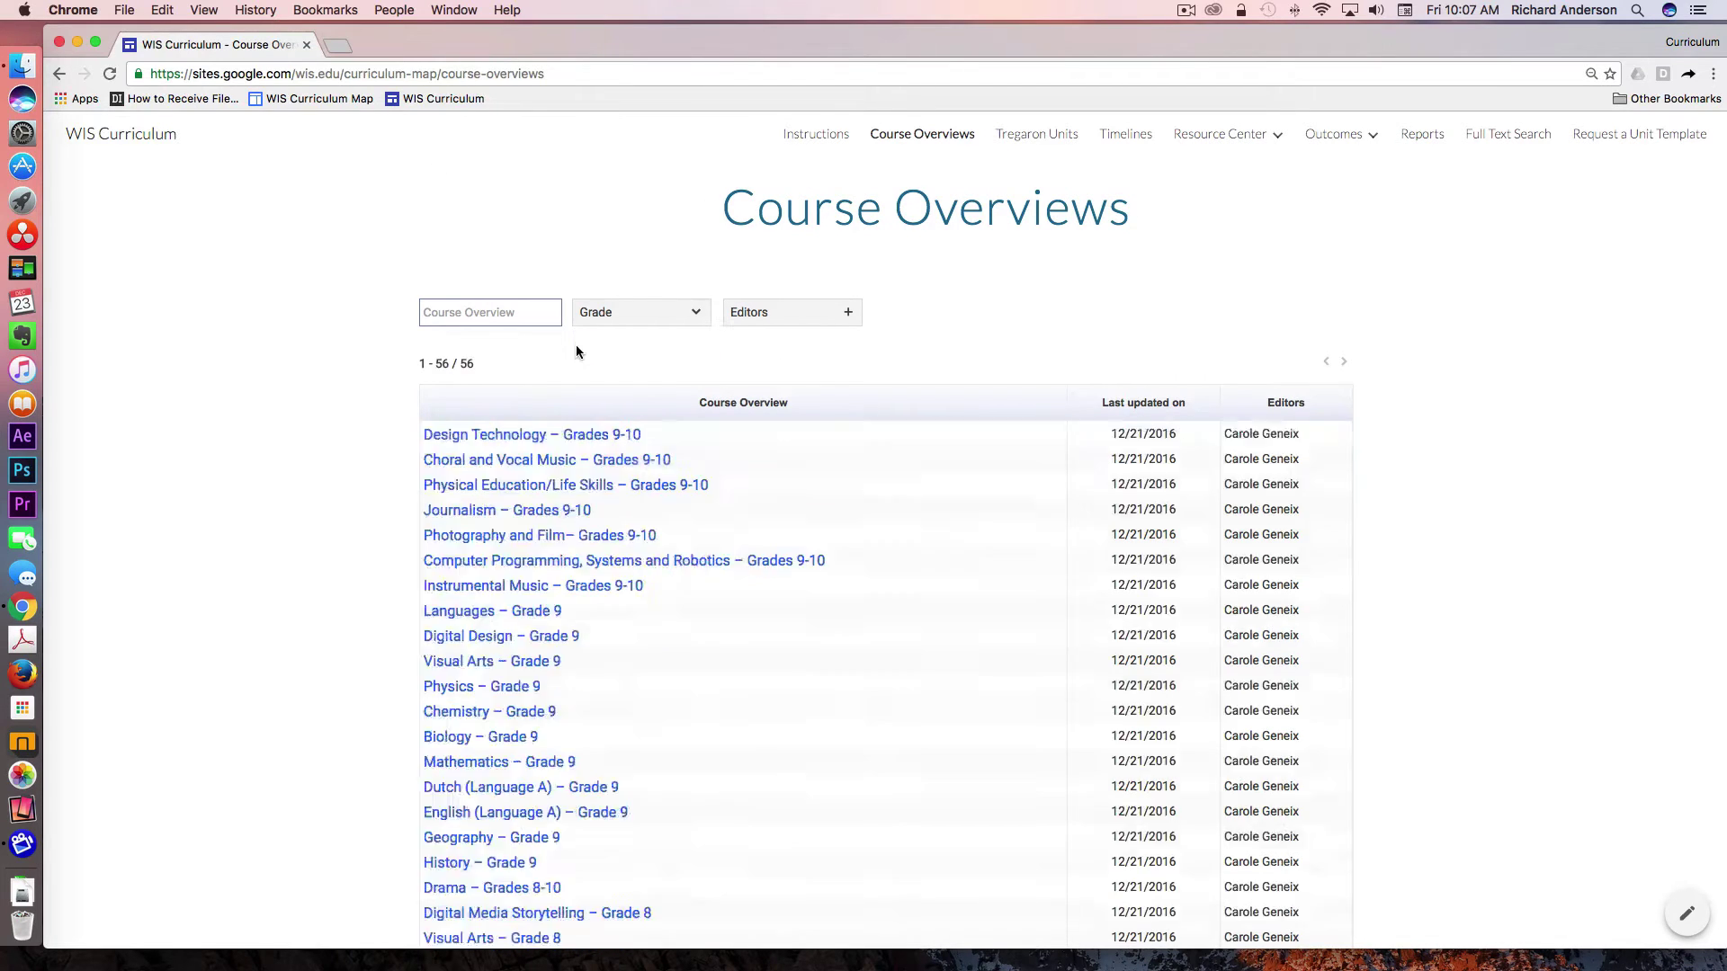
Step: Go to Tregaron Units (2073 units) and look through the Editor filter options
left_click(1036, 137)
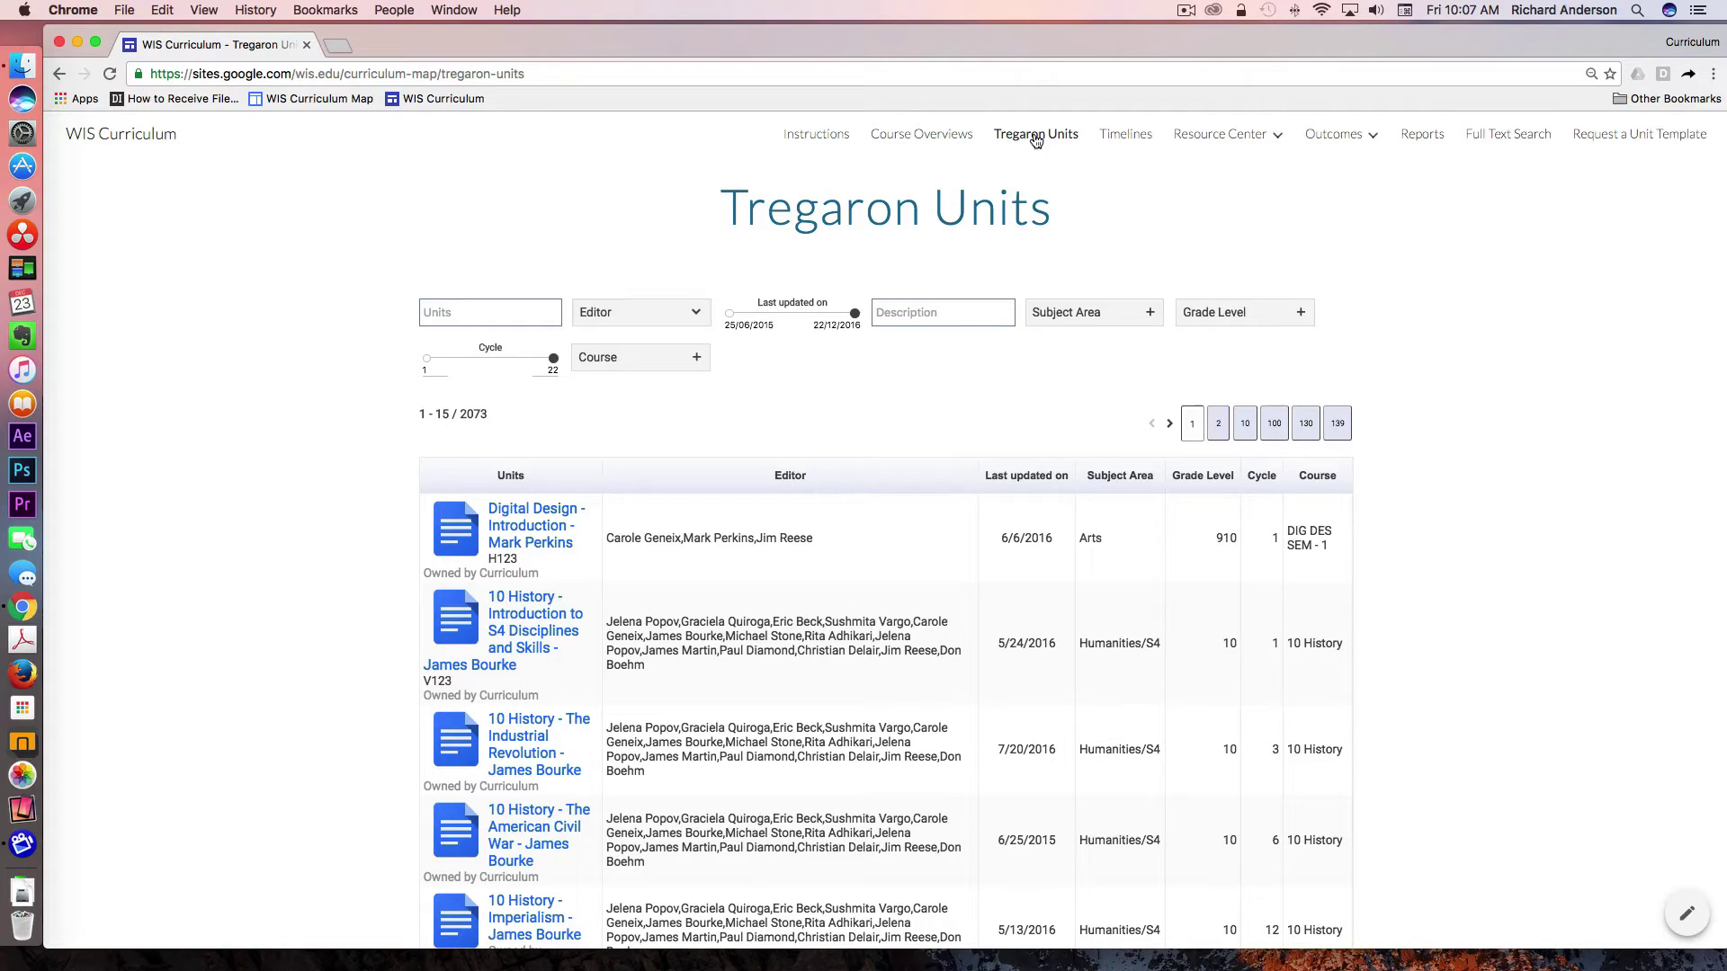
left_click(698, 314)
scroll(680, 457, "down", 3)
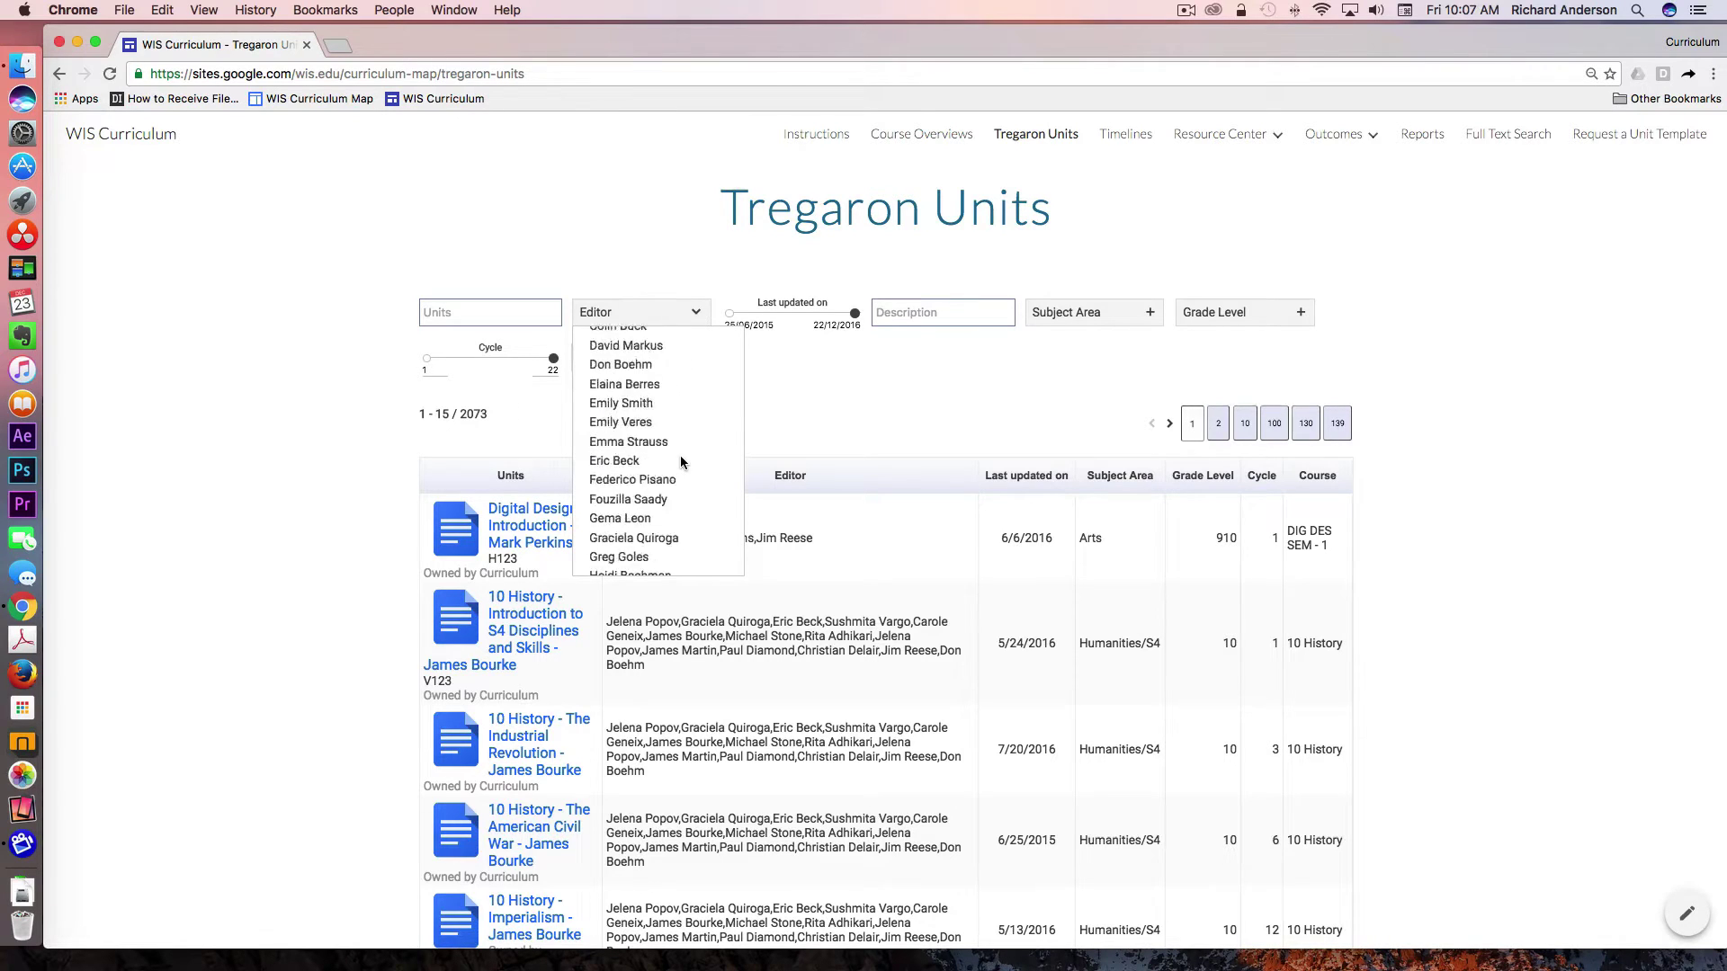
scroll(680, 462, "down", 3)
scroll(680, 462, "up", 10)
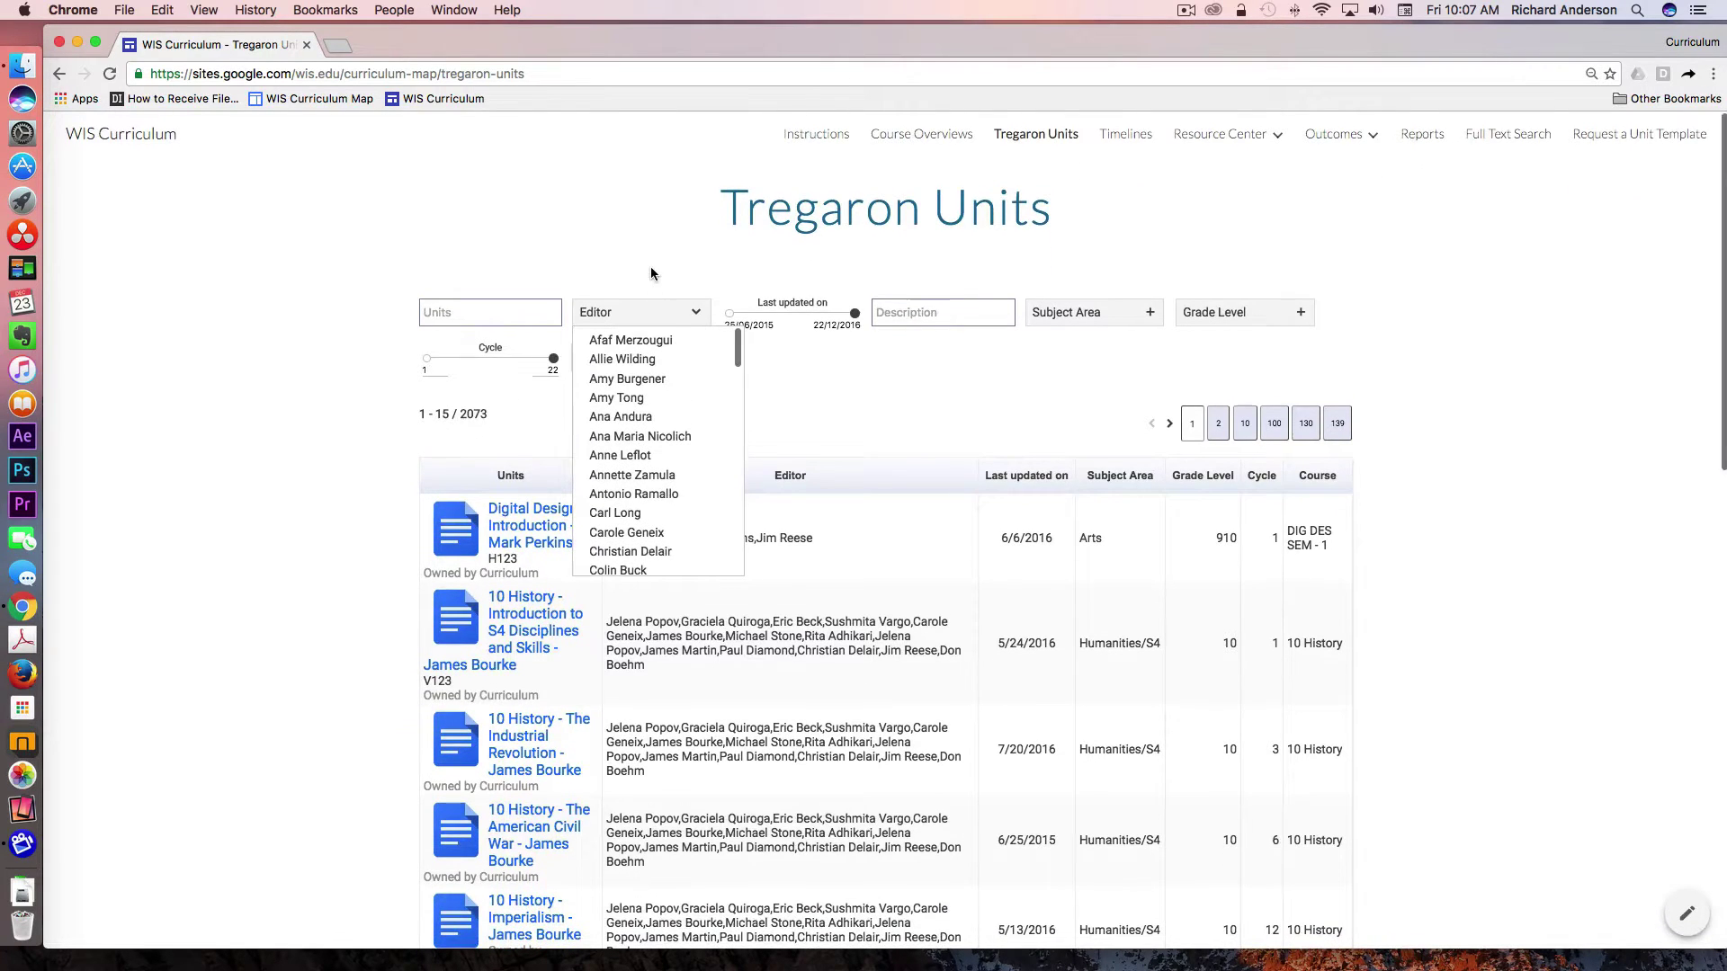
left_click(764, 385)
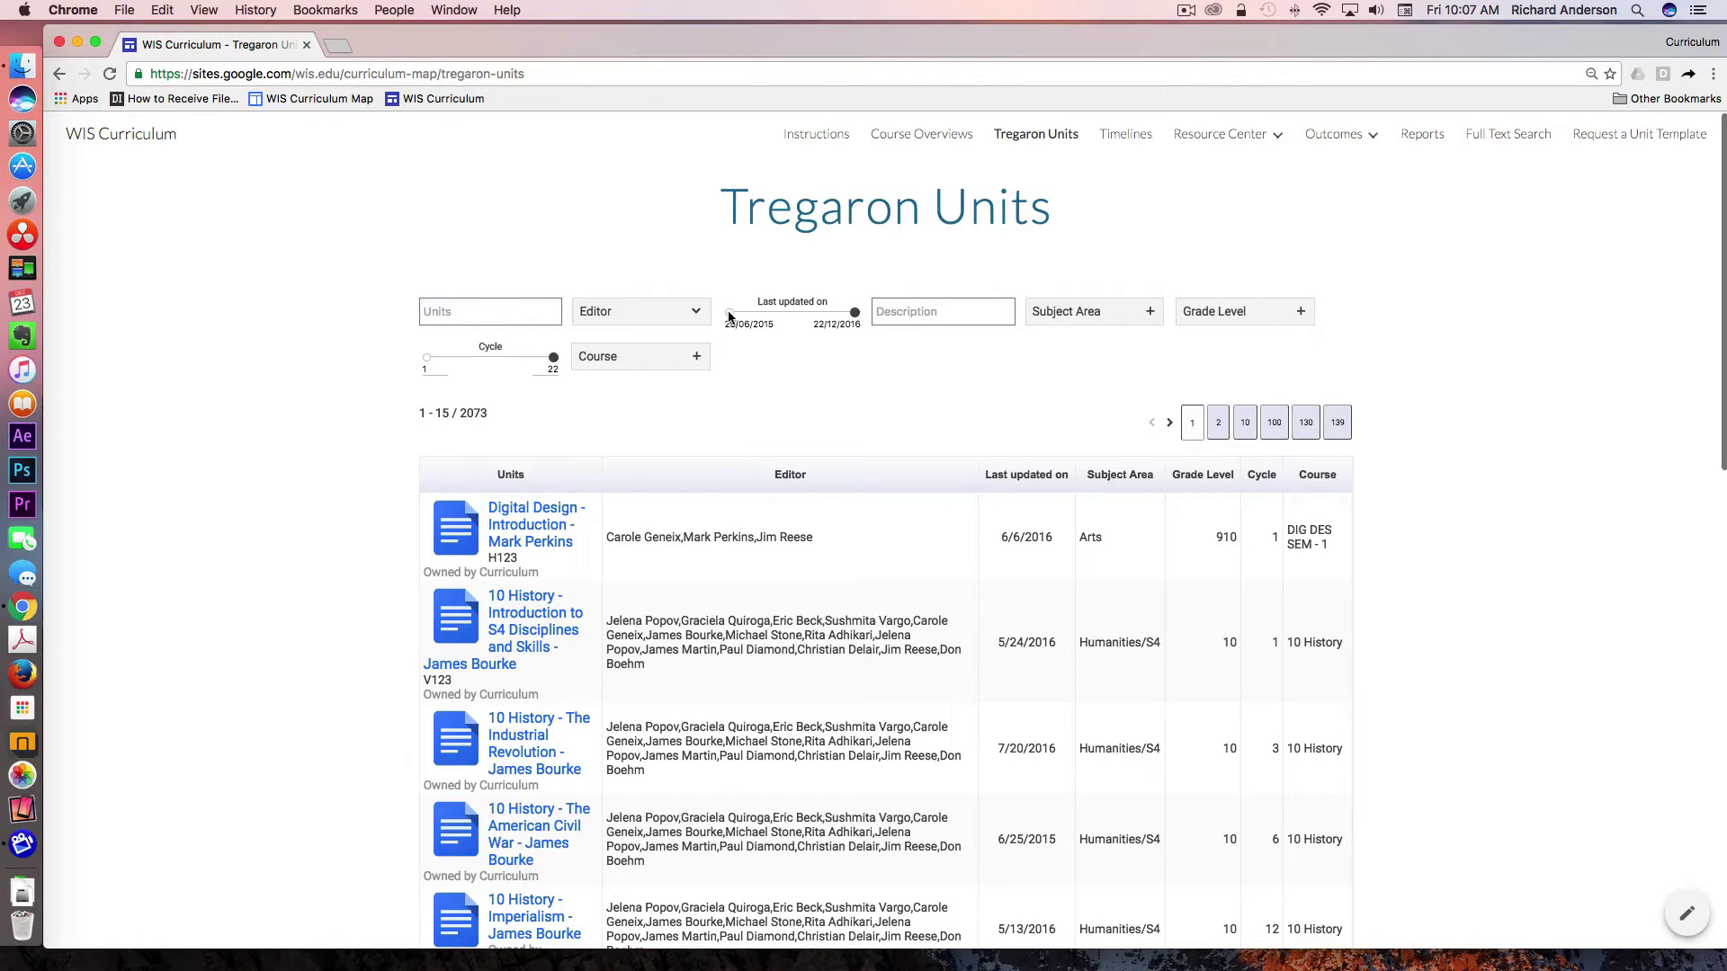
left_click_drag(729, 314, 833, 312)
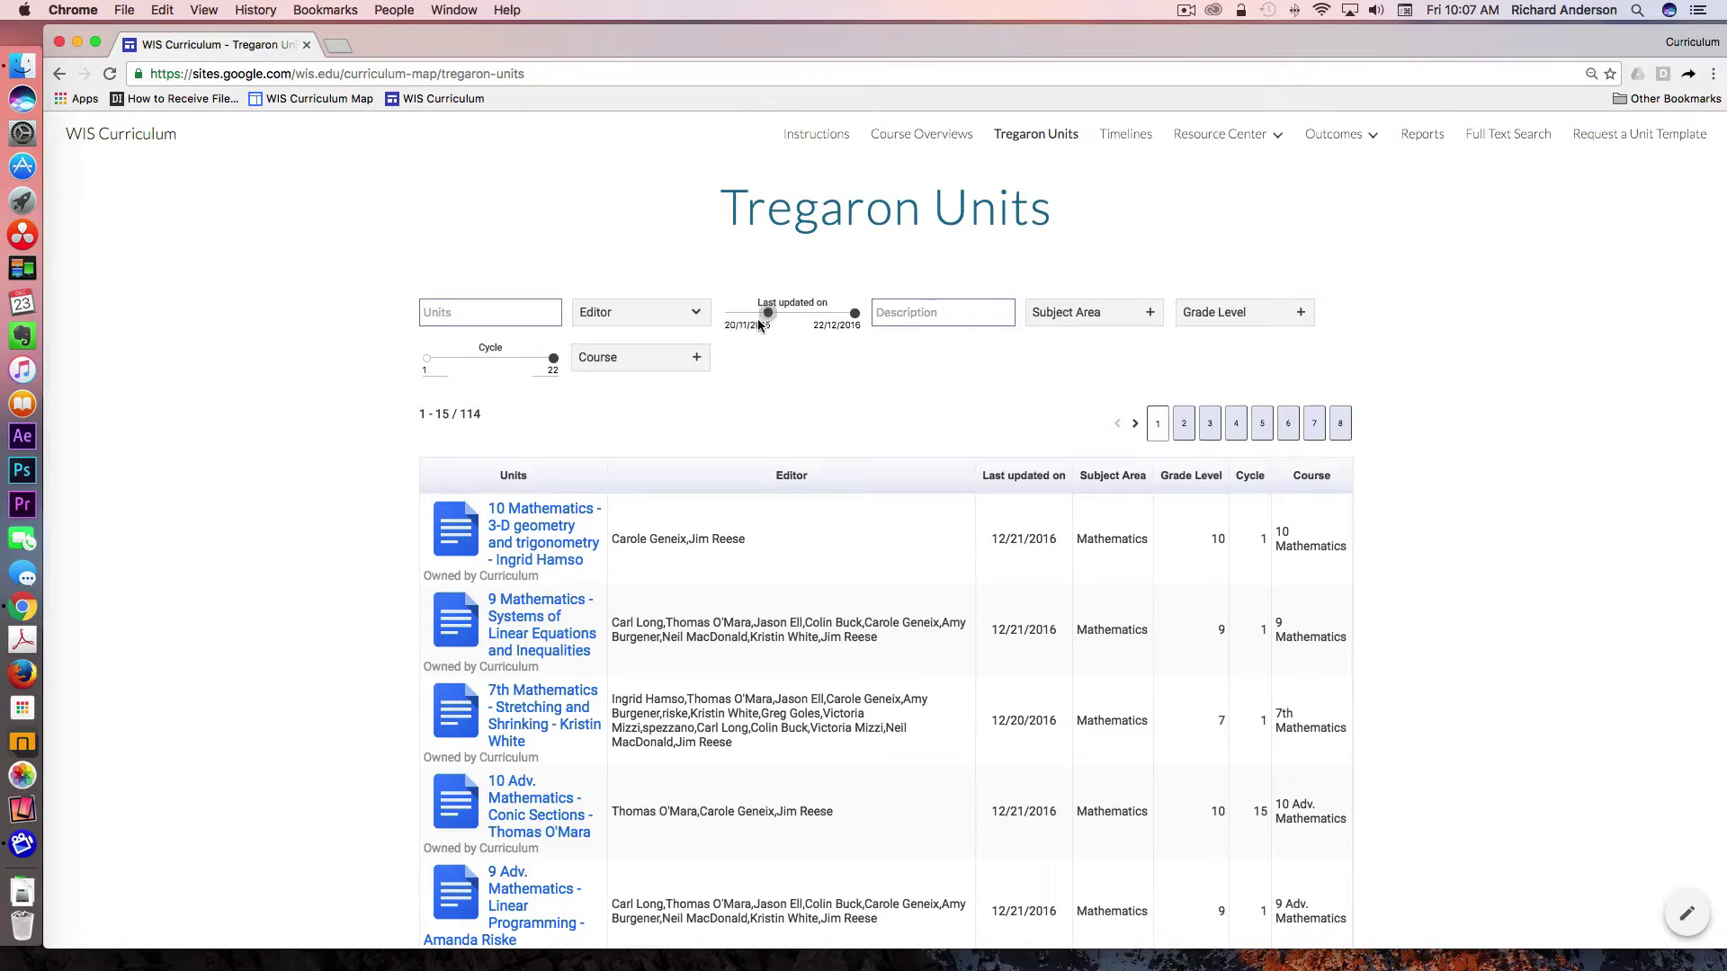
left_click_drag(758, 319, 721, 317)
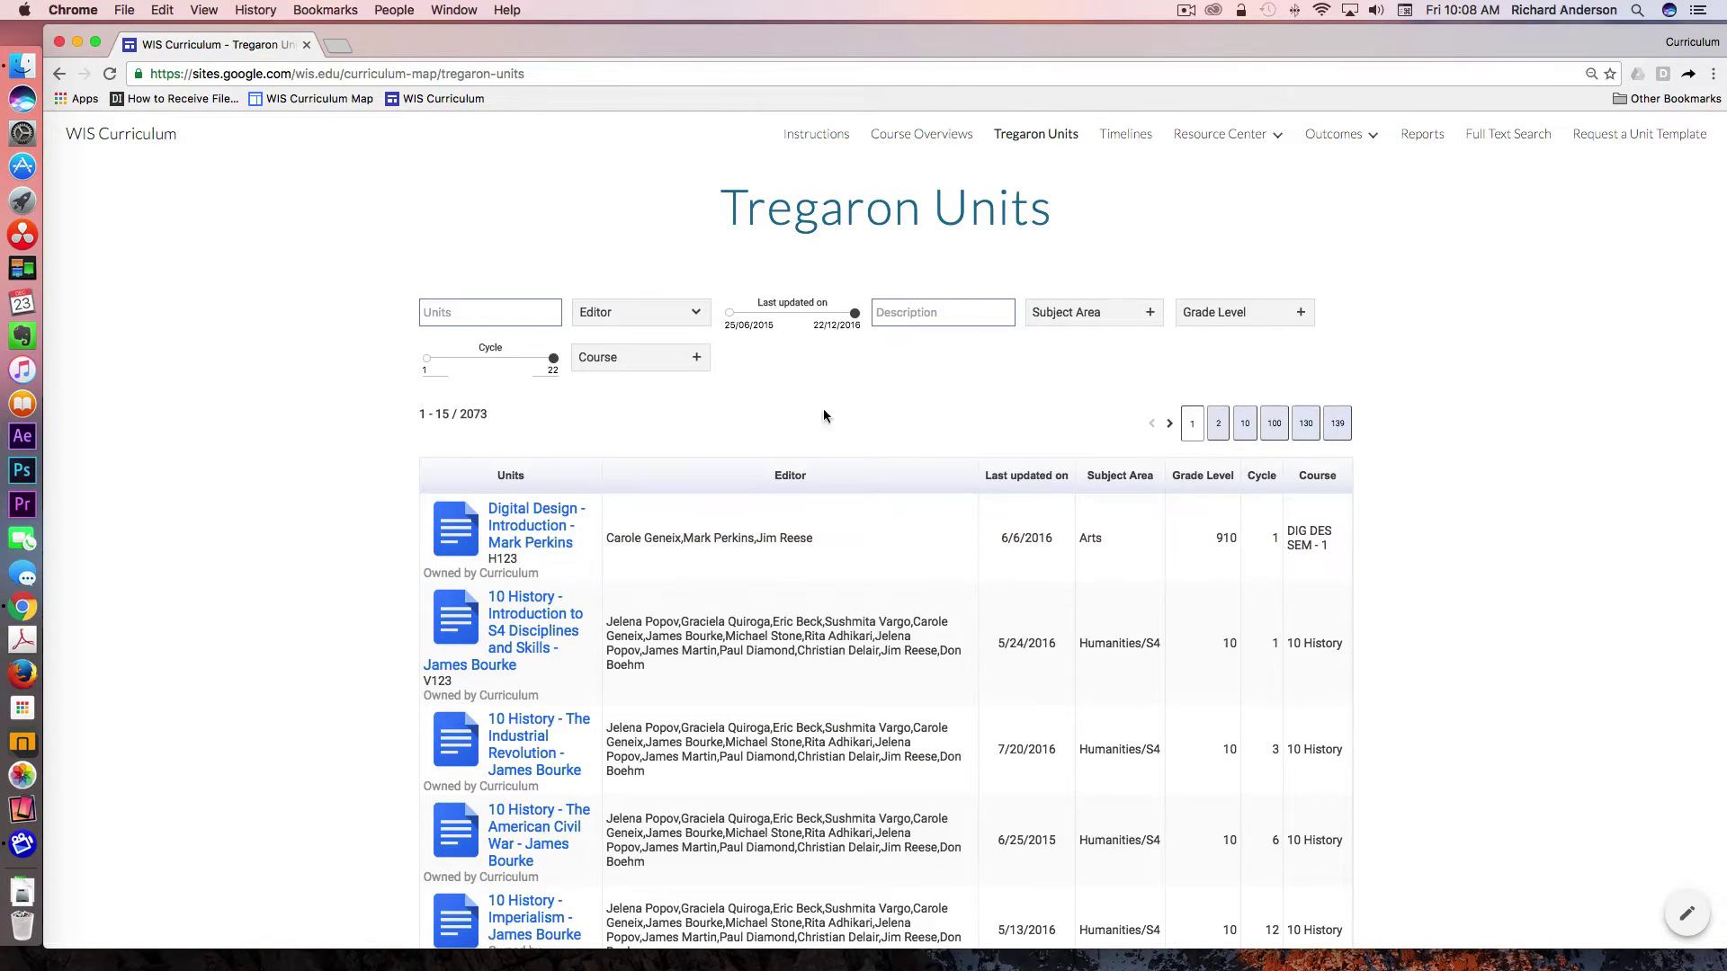
scroll(935, 314, "down", 1)
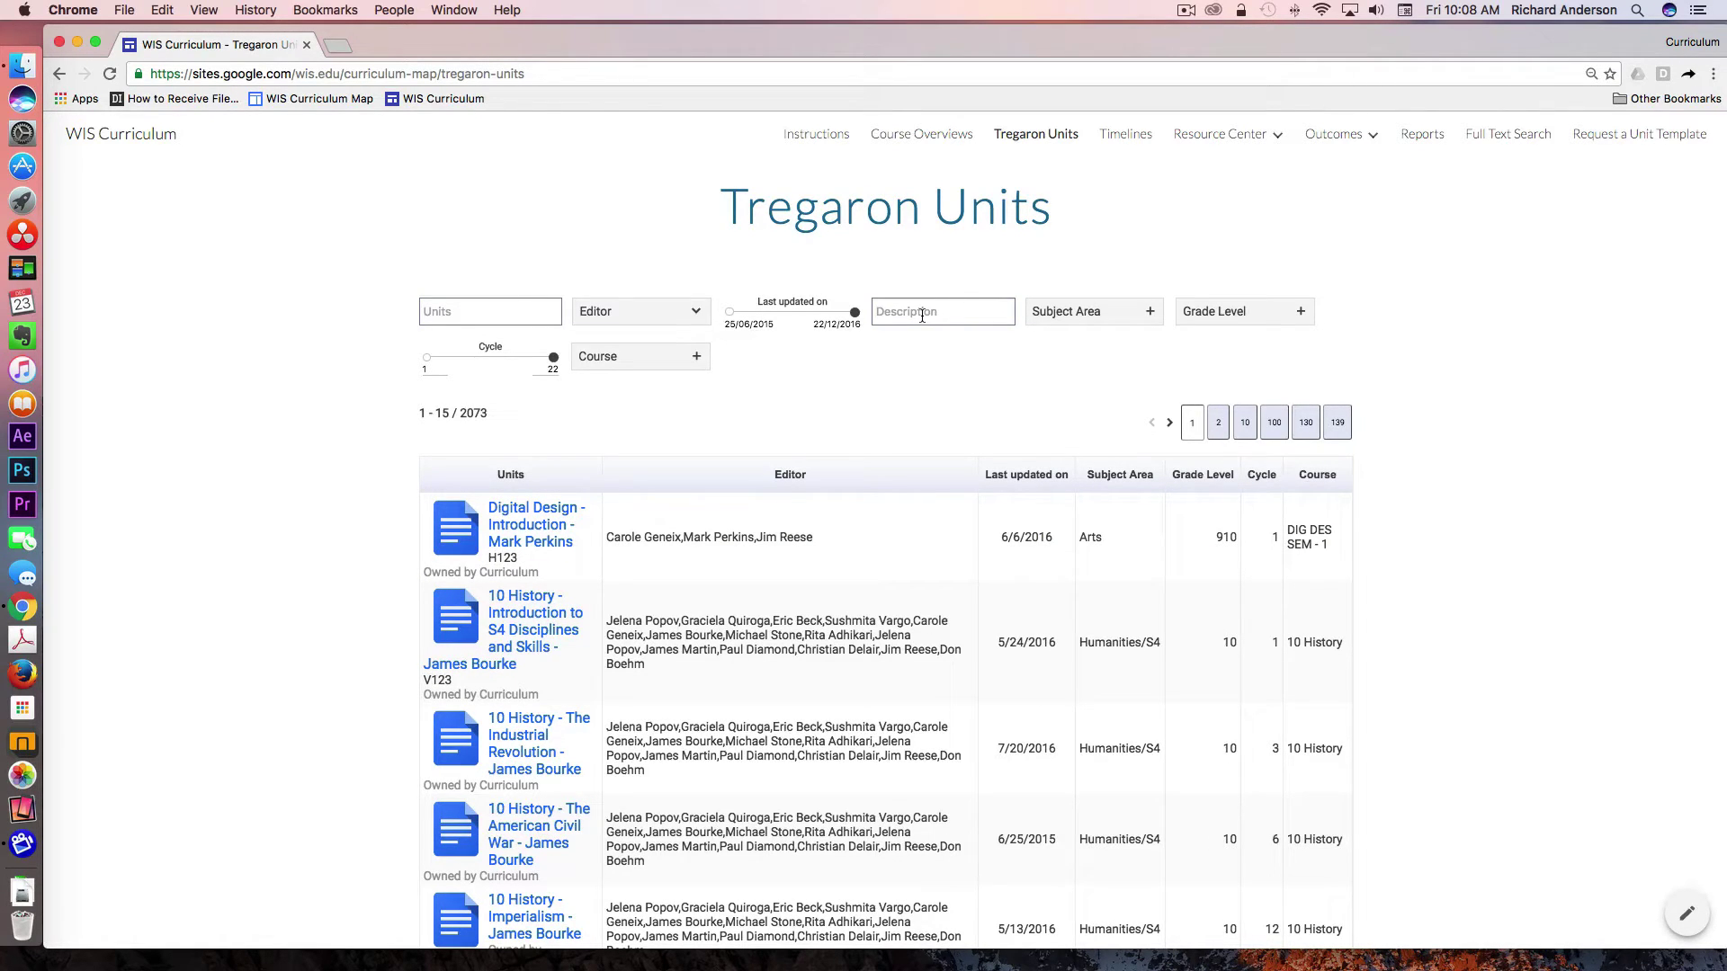
left_click(922, 315)
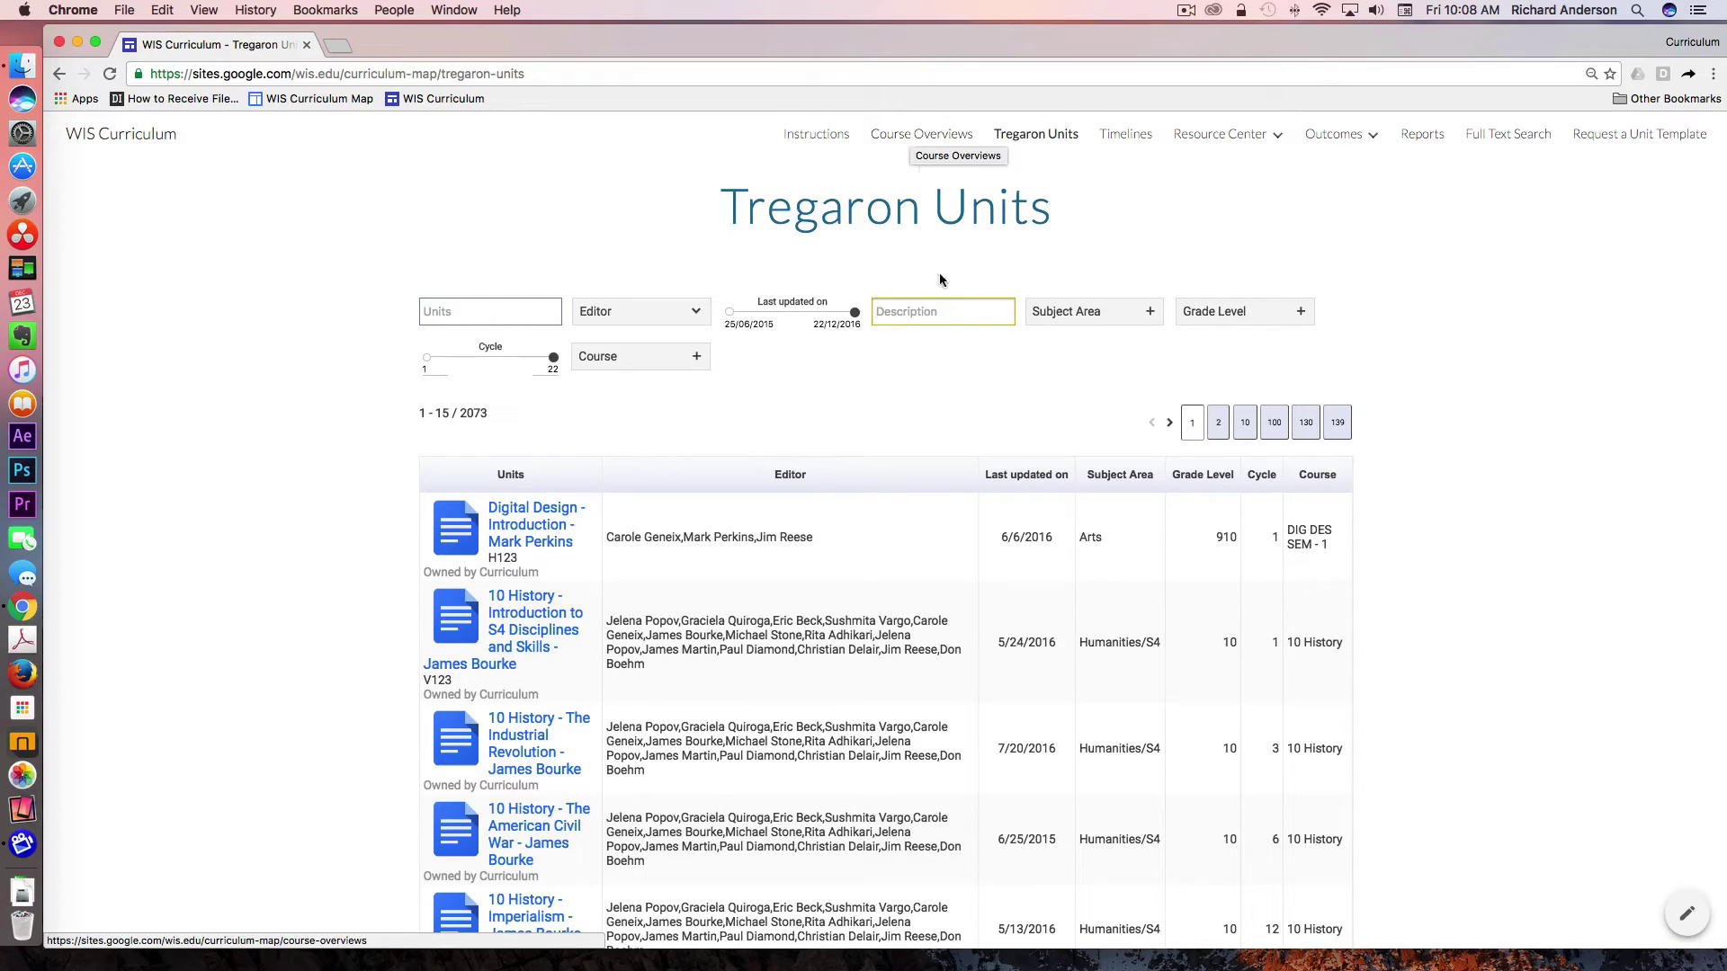
Step: Look through the Subject Area and Grade Level filter lists without choosing anything
left_click(1134, 347)
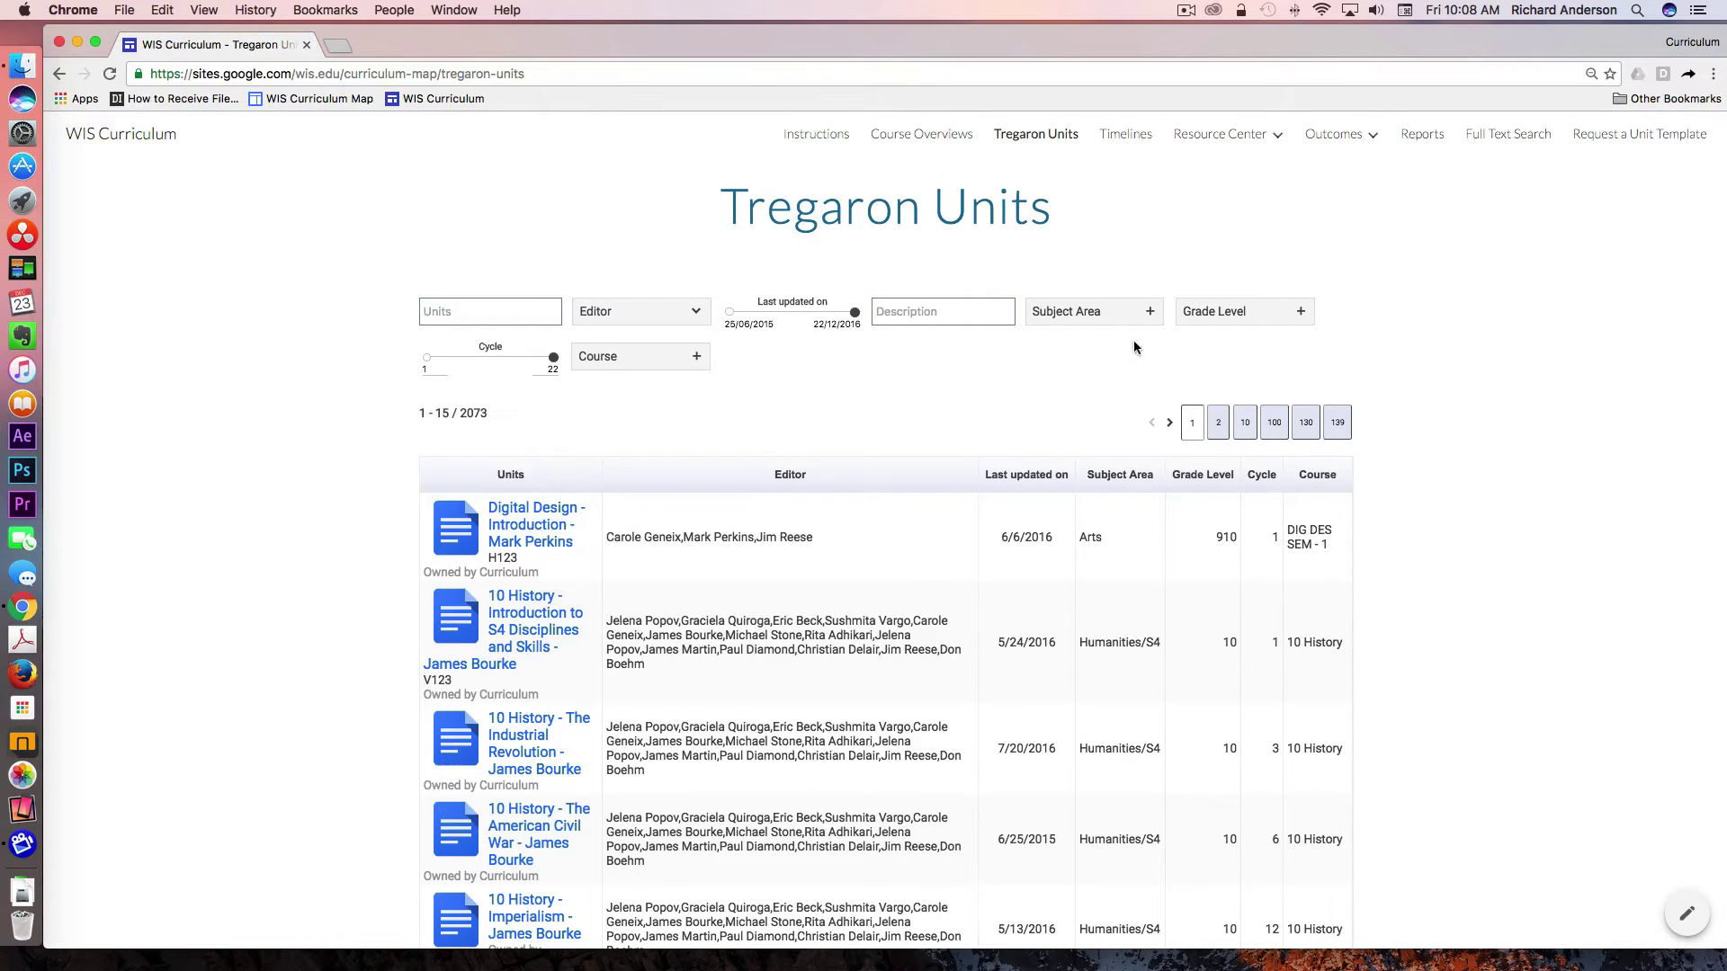
left_click(1149, 315)
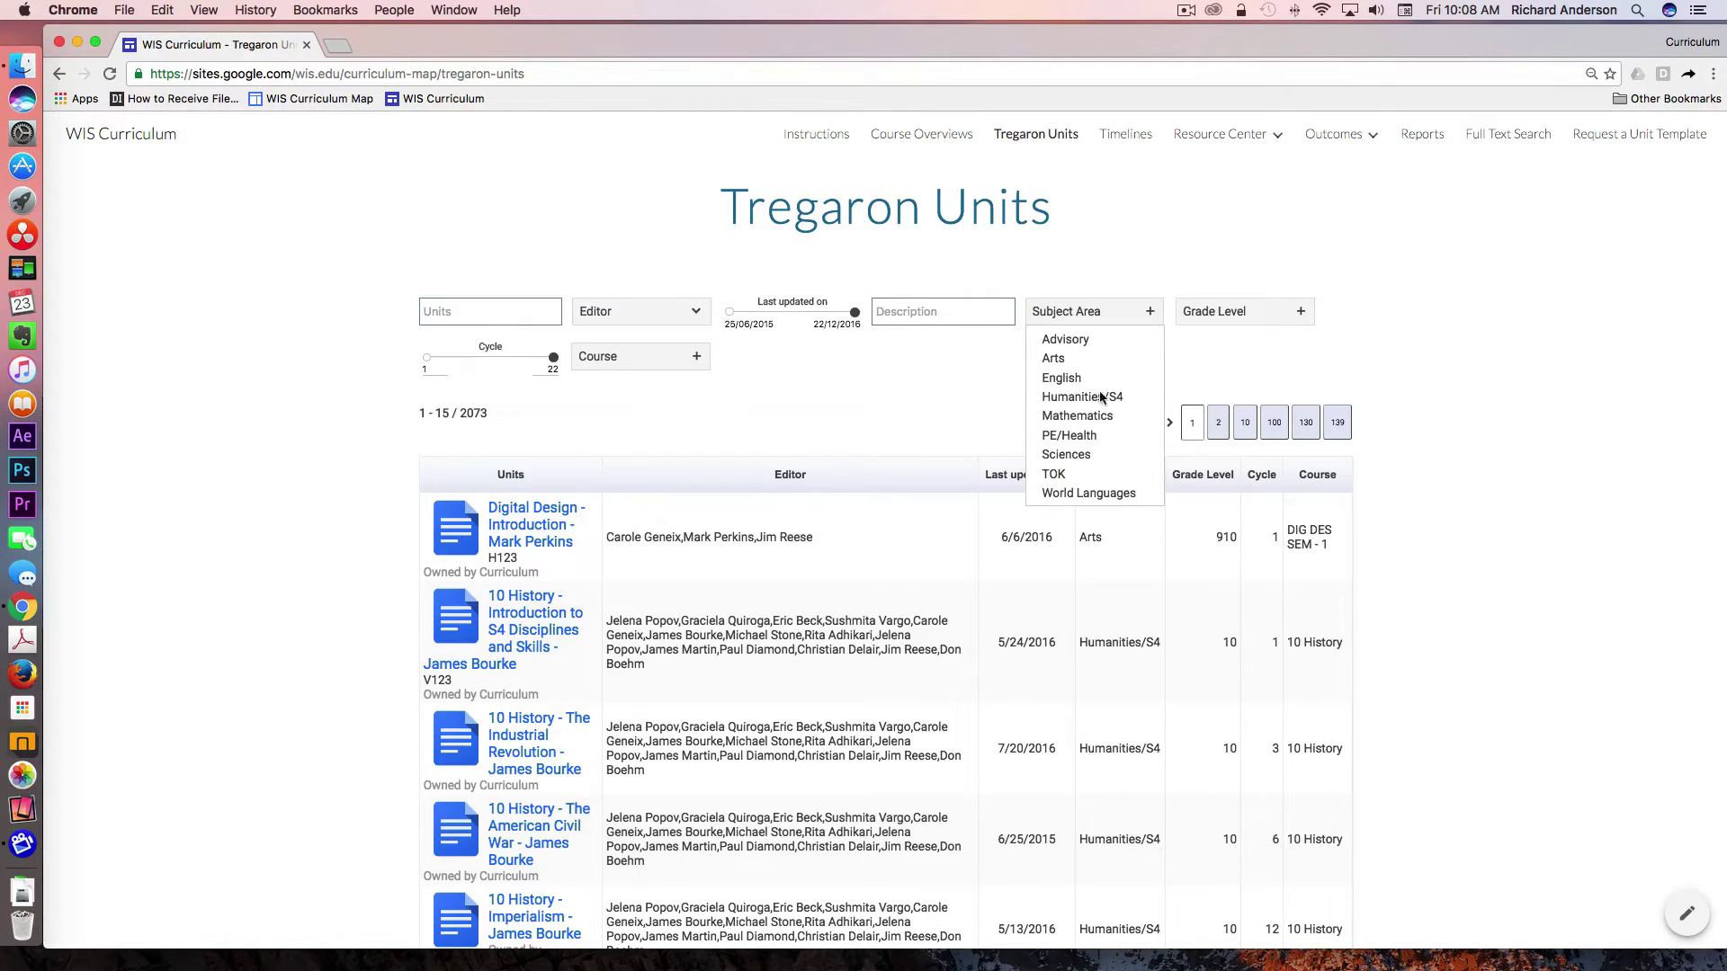
left_click(1301, 317)
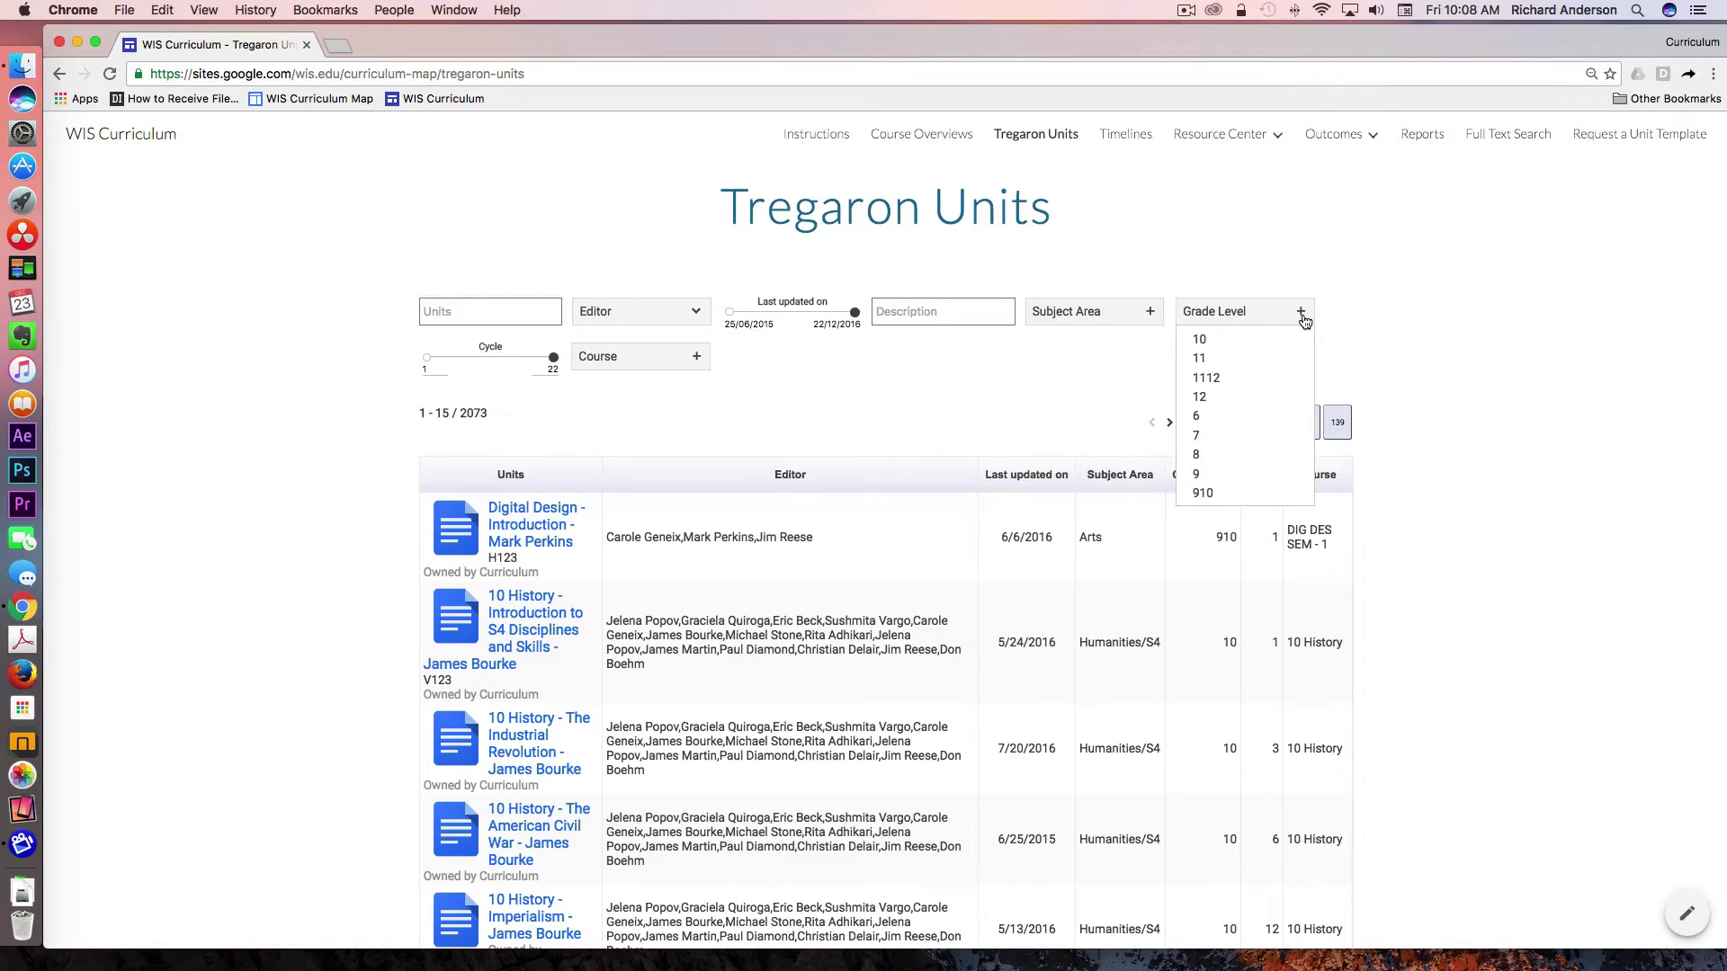
left_click(612, 407)
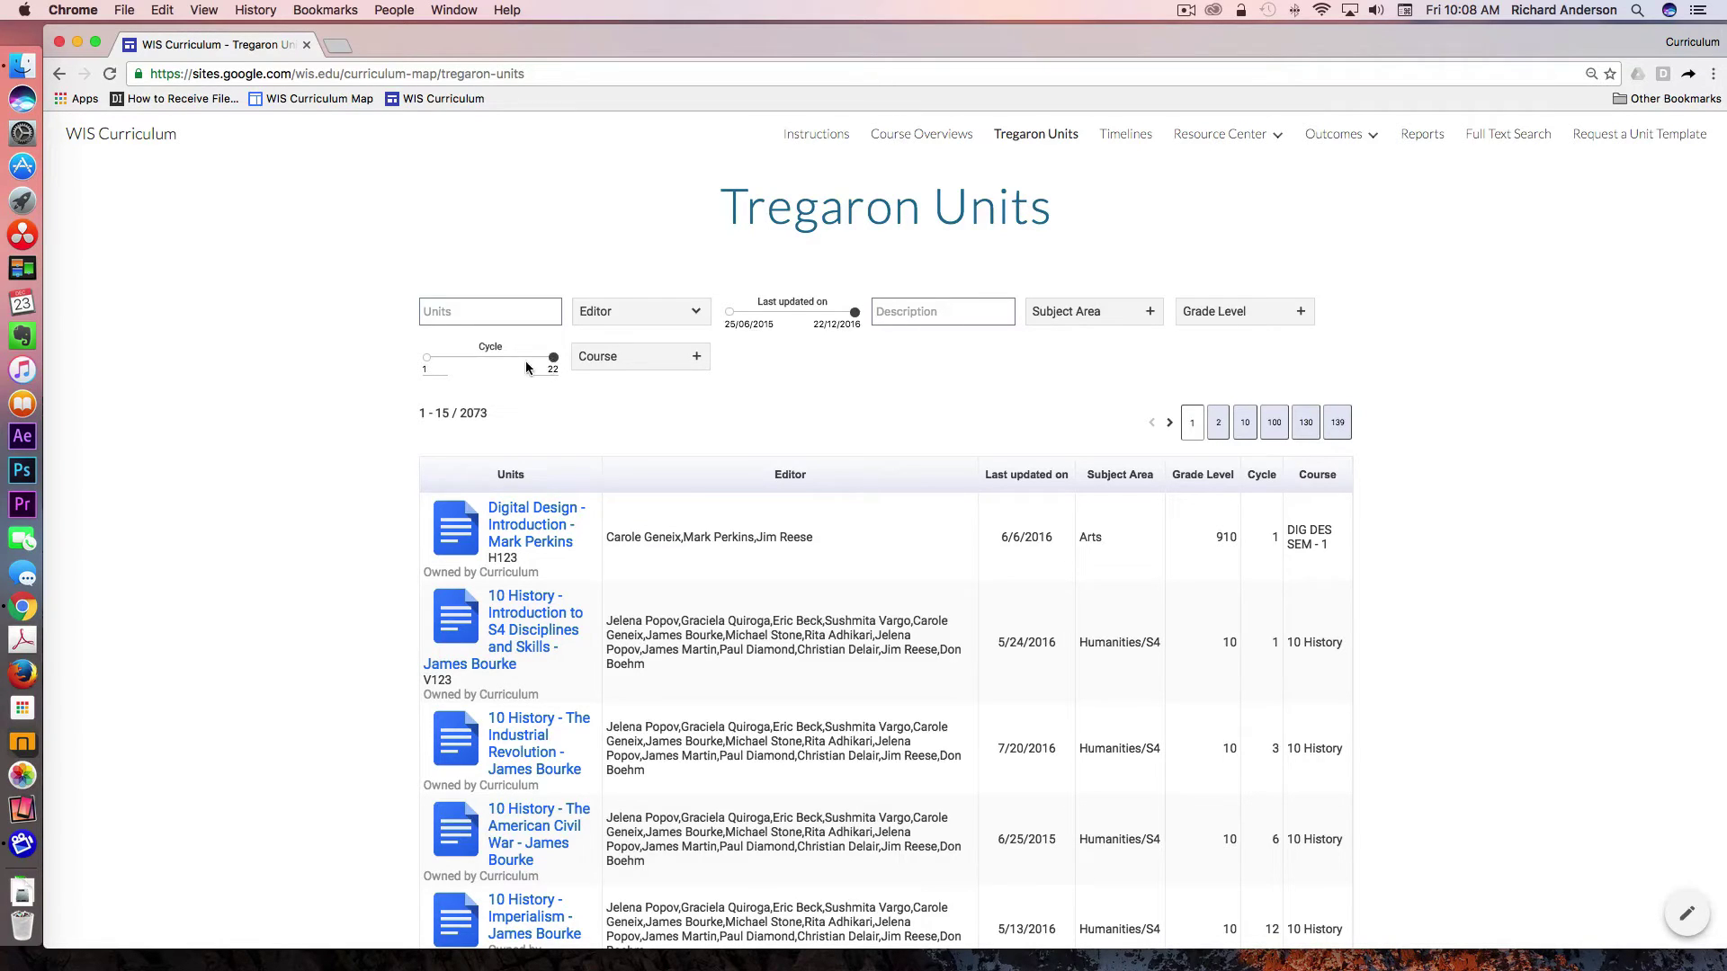
Step: Set the Cycle range to 1–22, showing 791 of 2073 units
left_click(436, 359)
left_click_drag(435, 359, 500, 358)
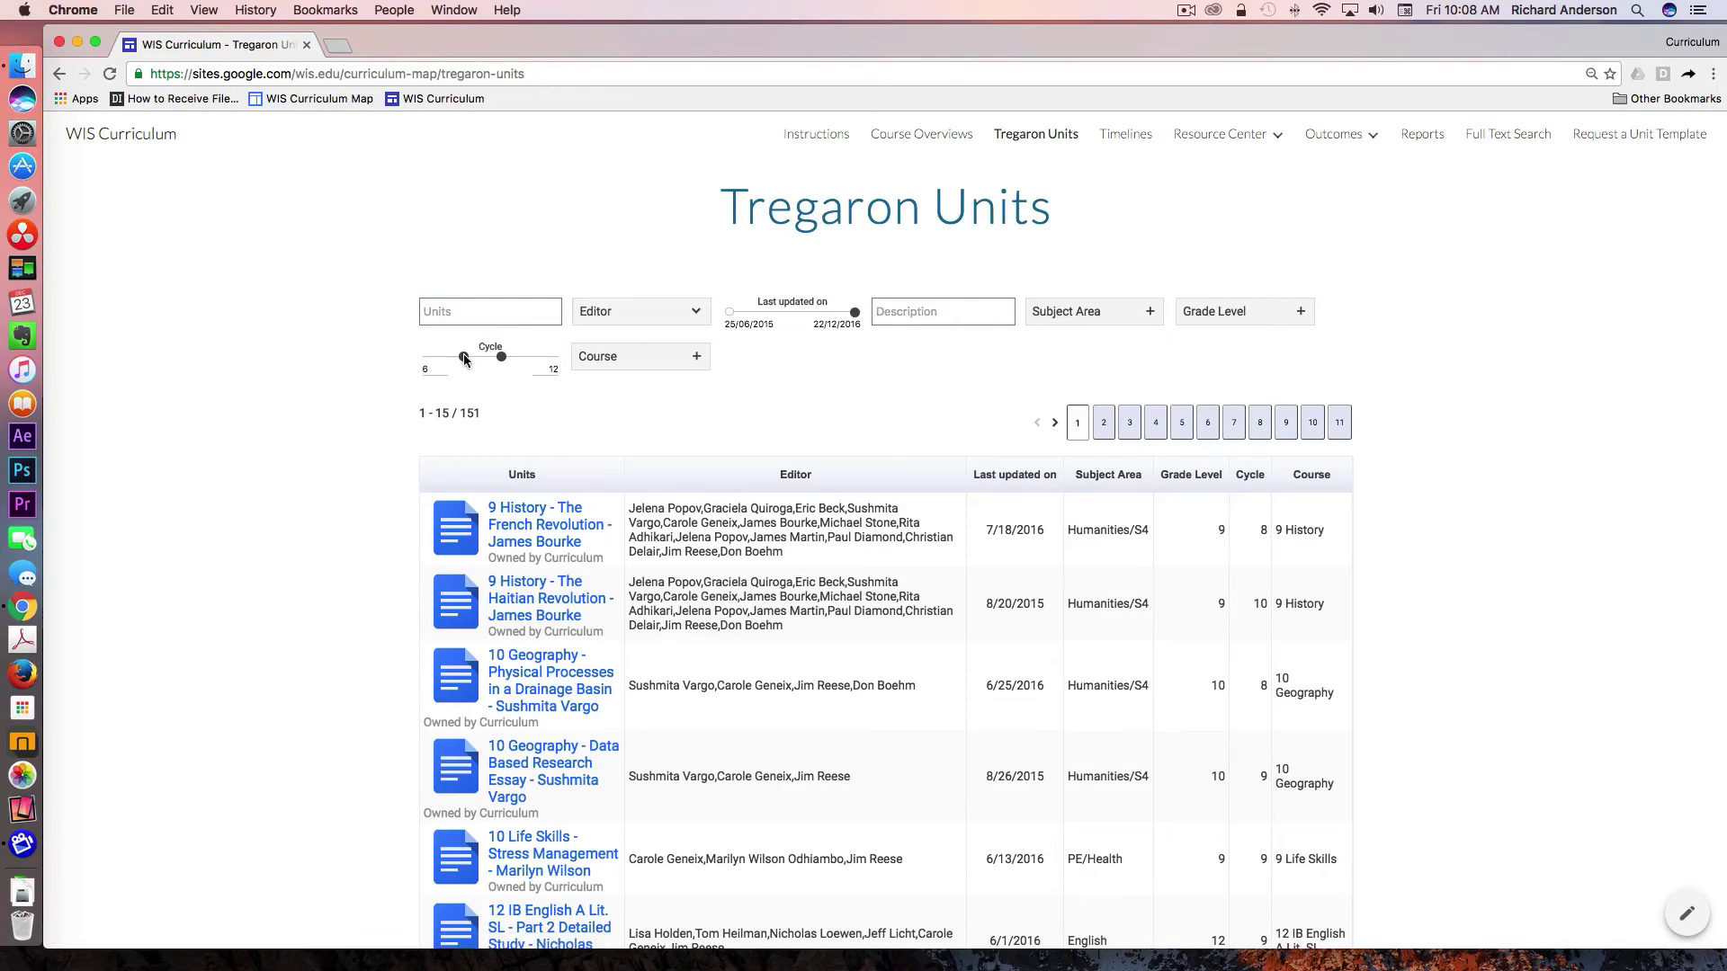
left_click_drag(463, 358, 553, 357)
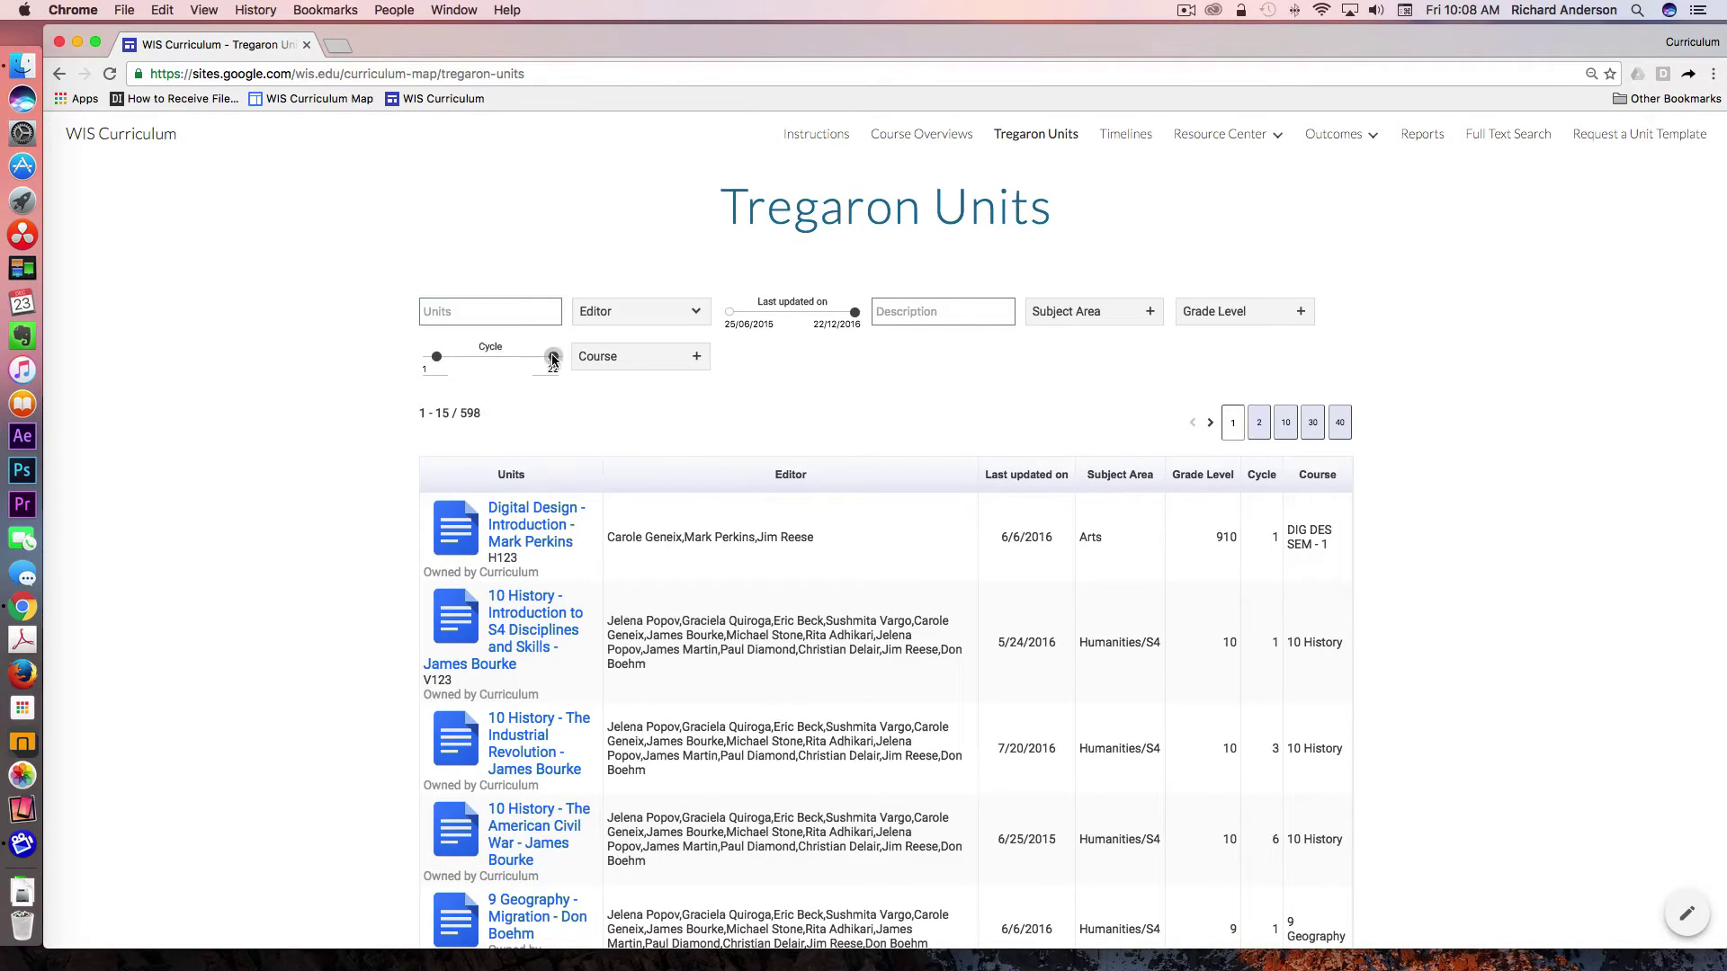
left_click(698, 357)
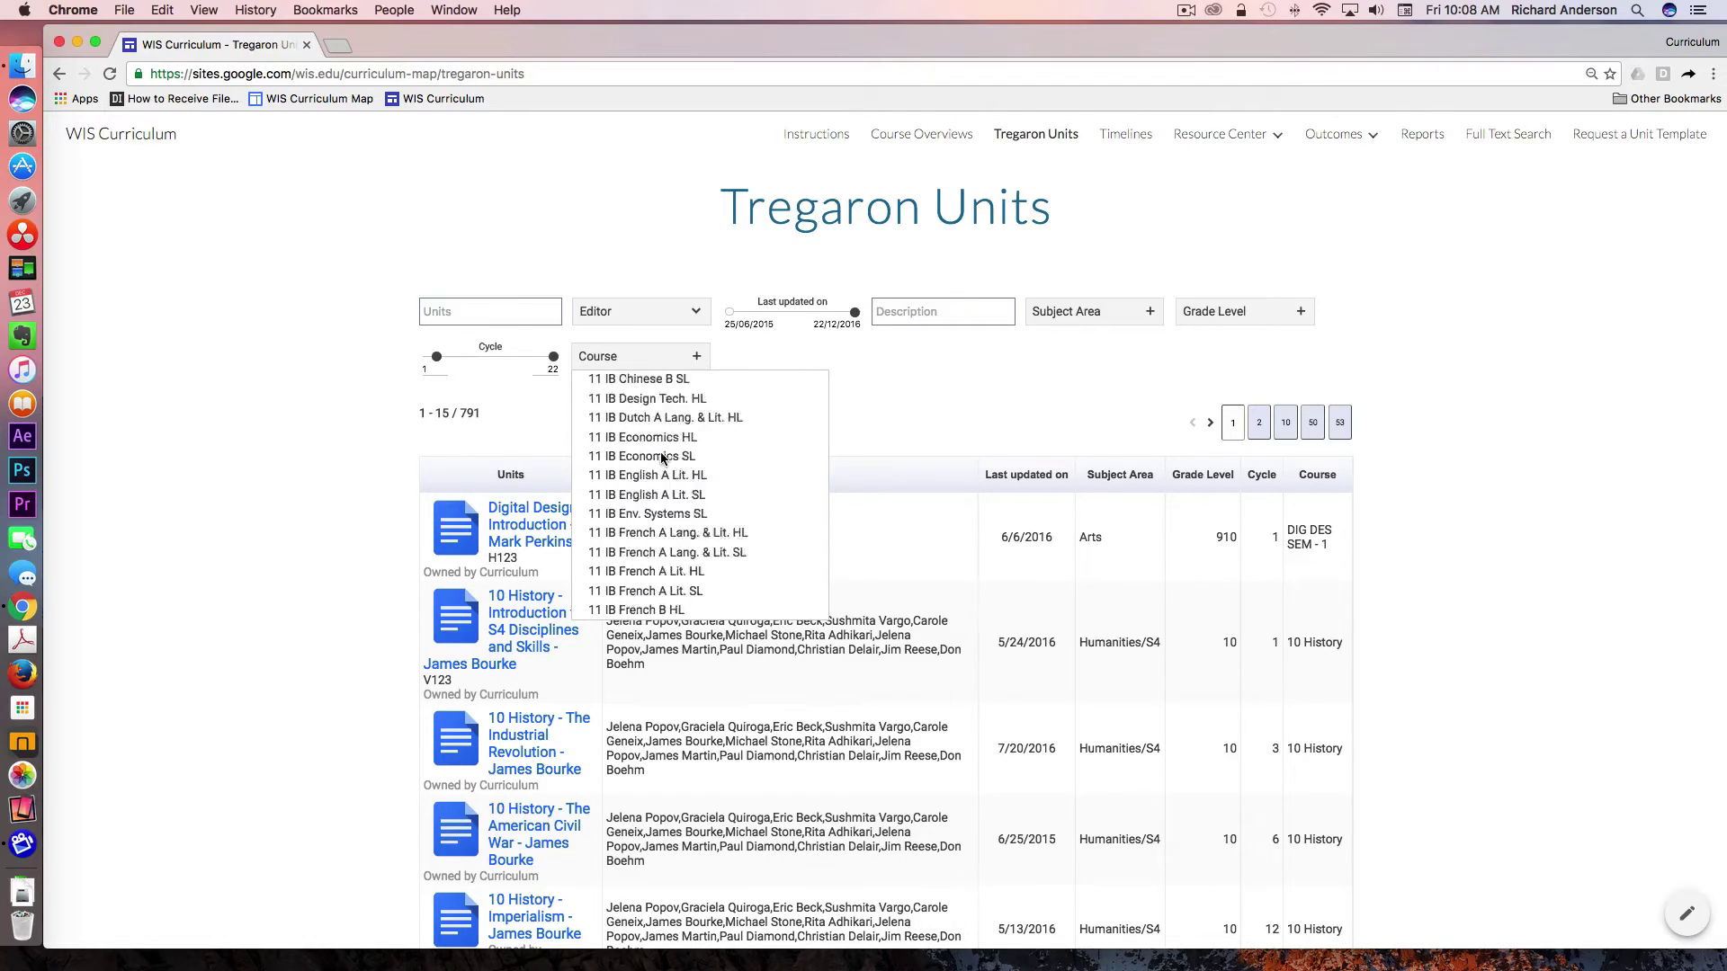
scroll(661, 458, "down", 15)
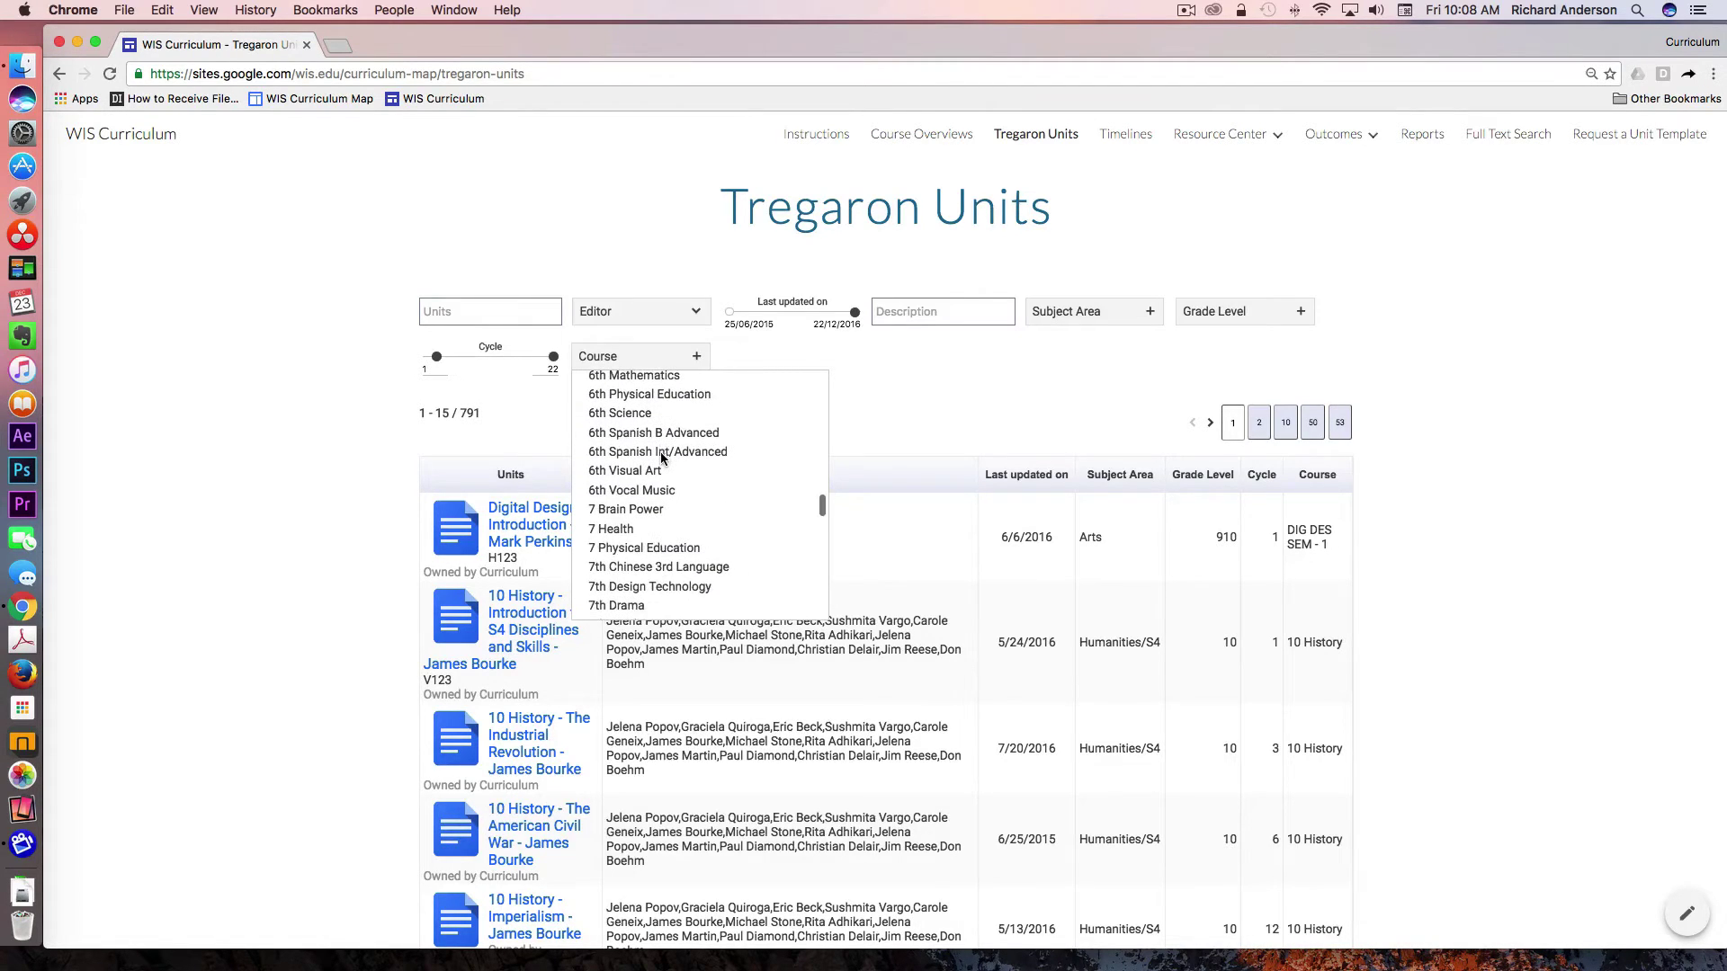
left_click(657, 491)
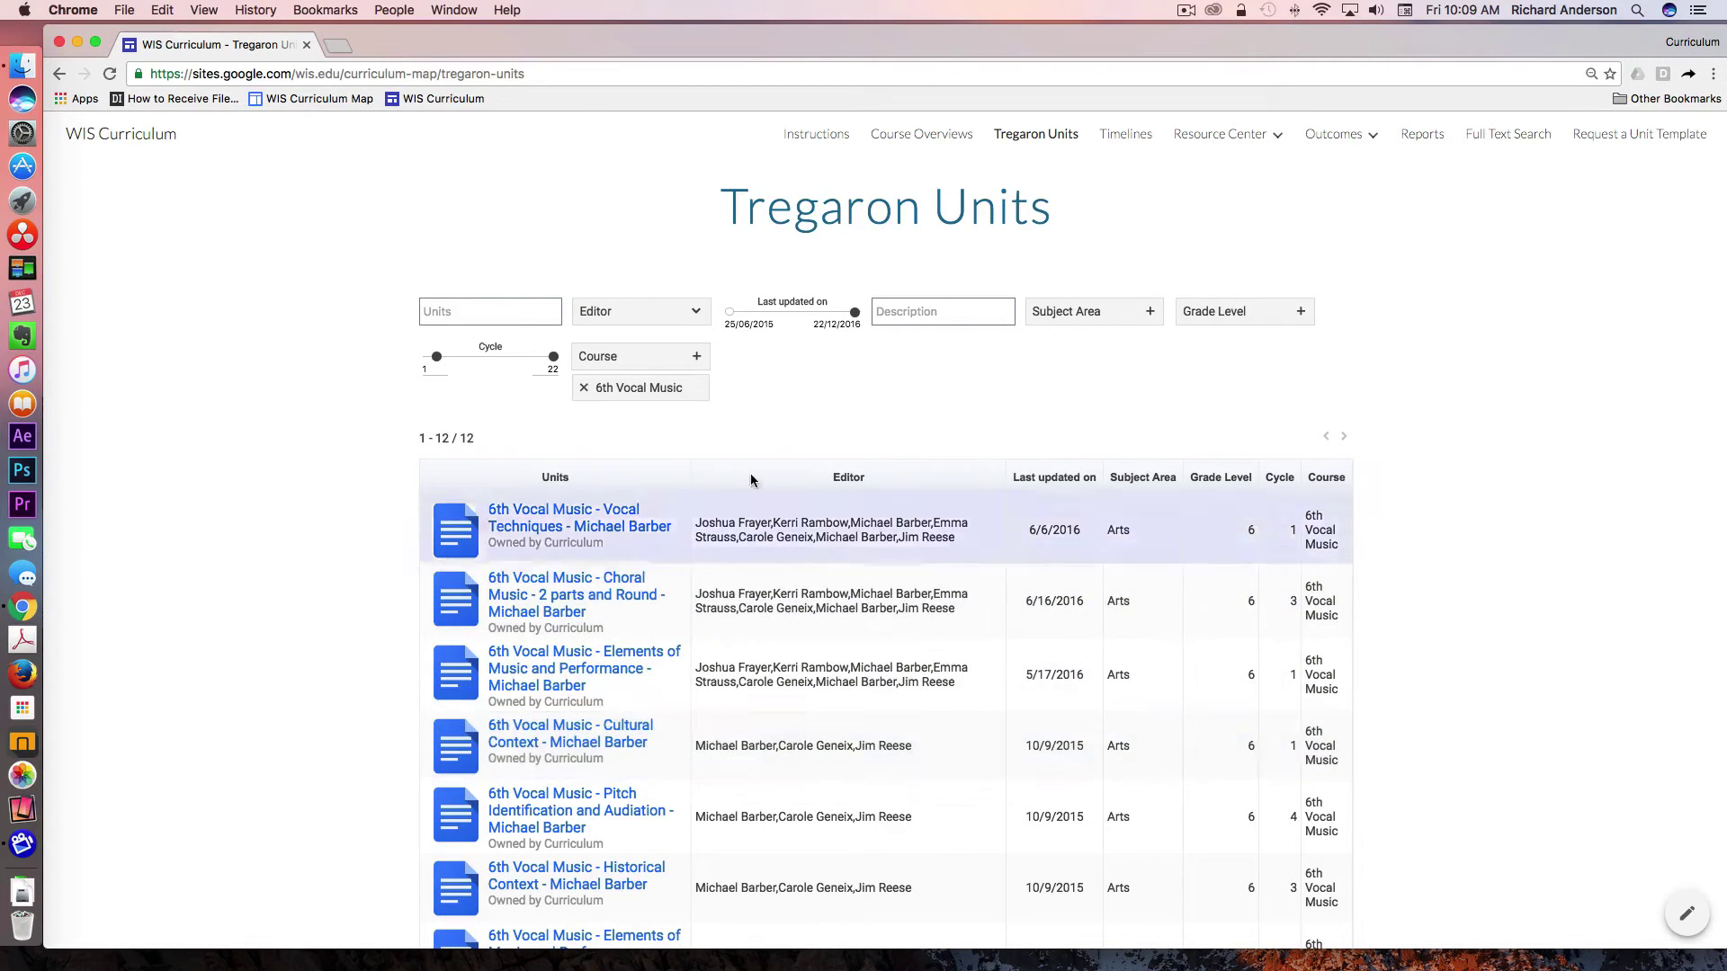
left_click(584, 388)
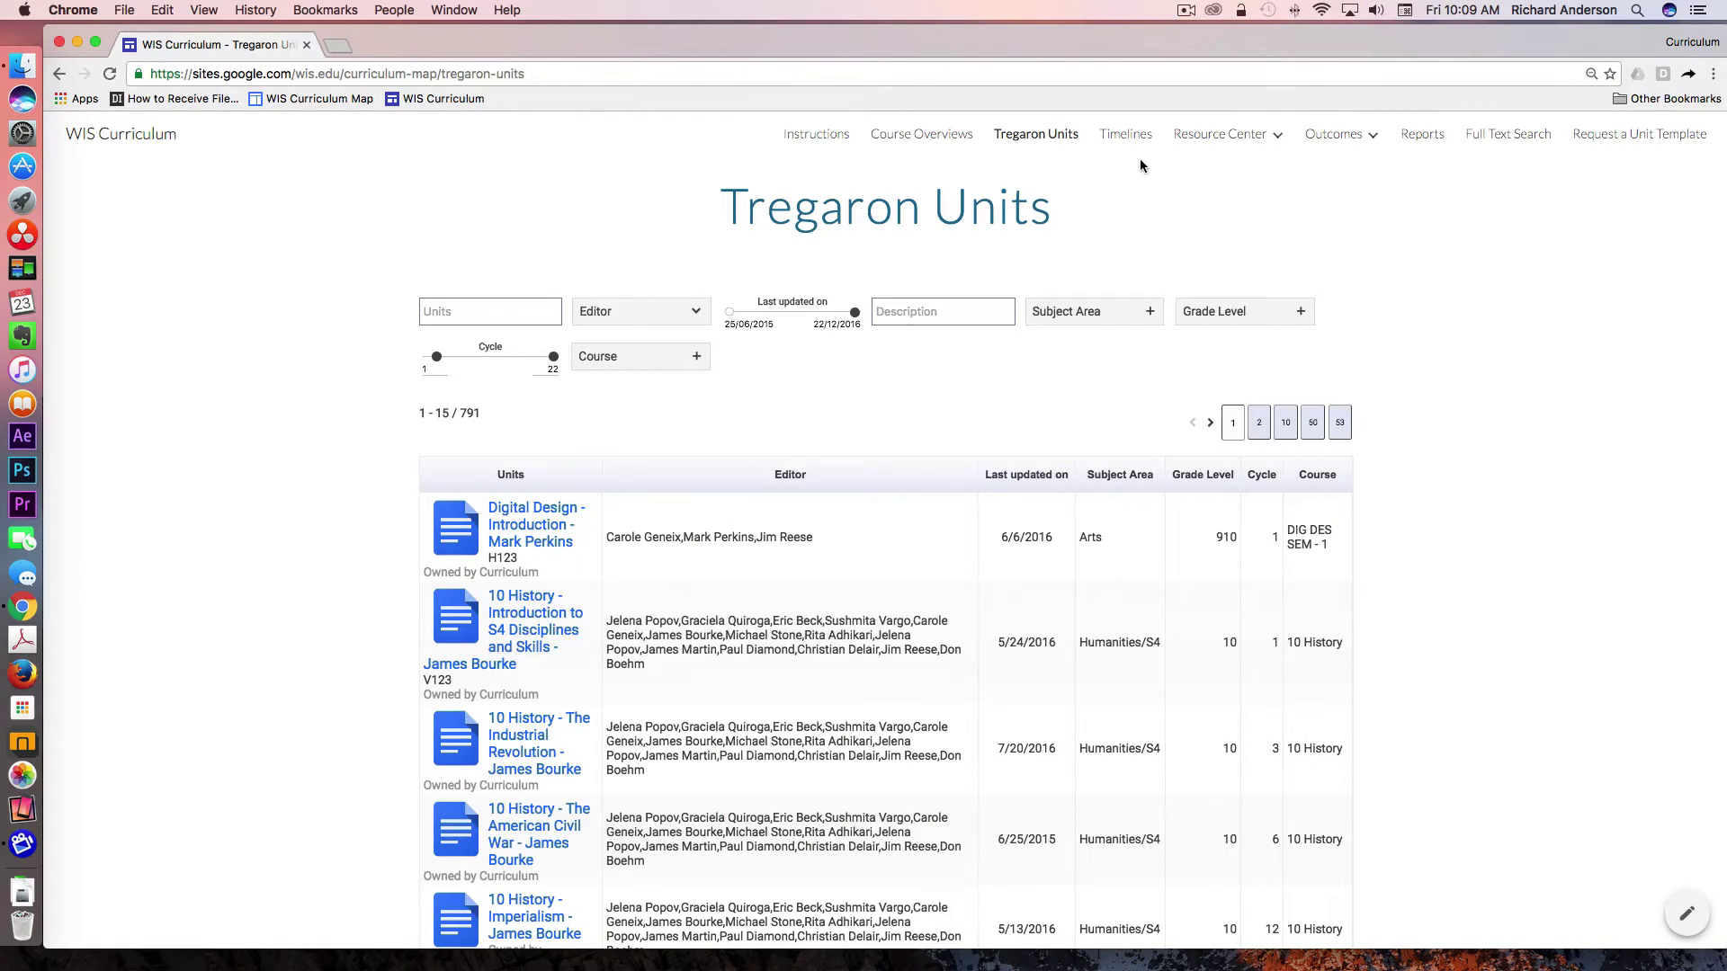
Step: On Timelines, filter the chart to 10 French A and 10 Mathematics, showing 20 units
left_click(1130, 136)
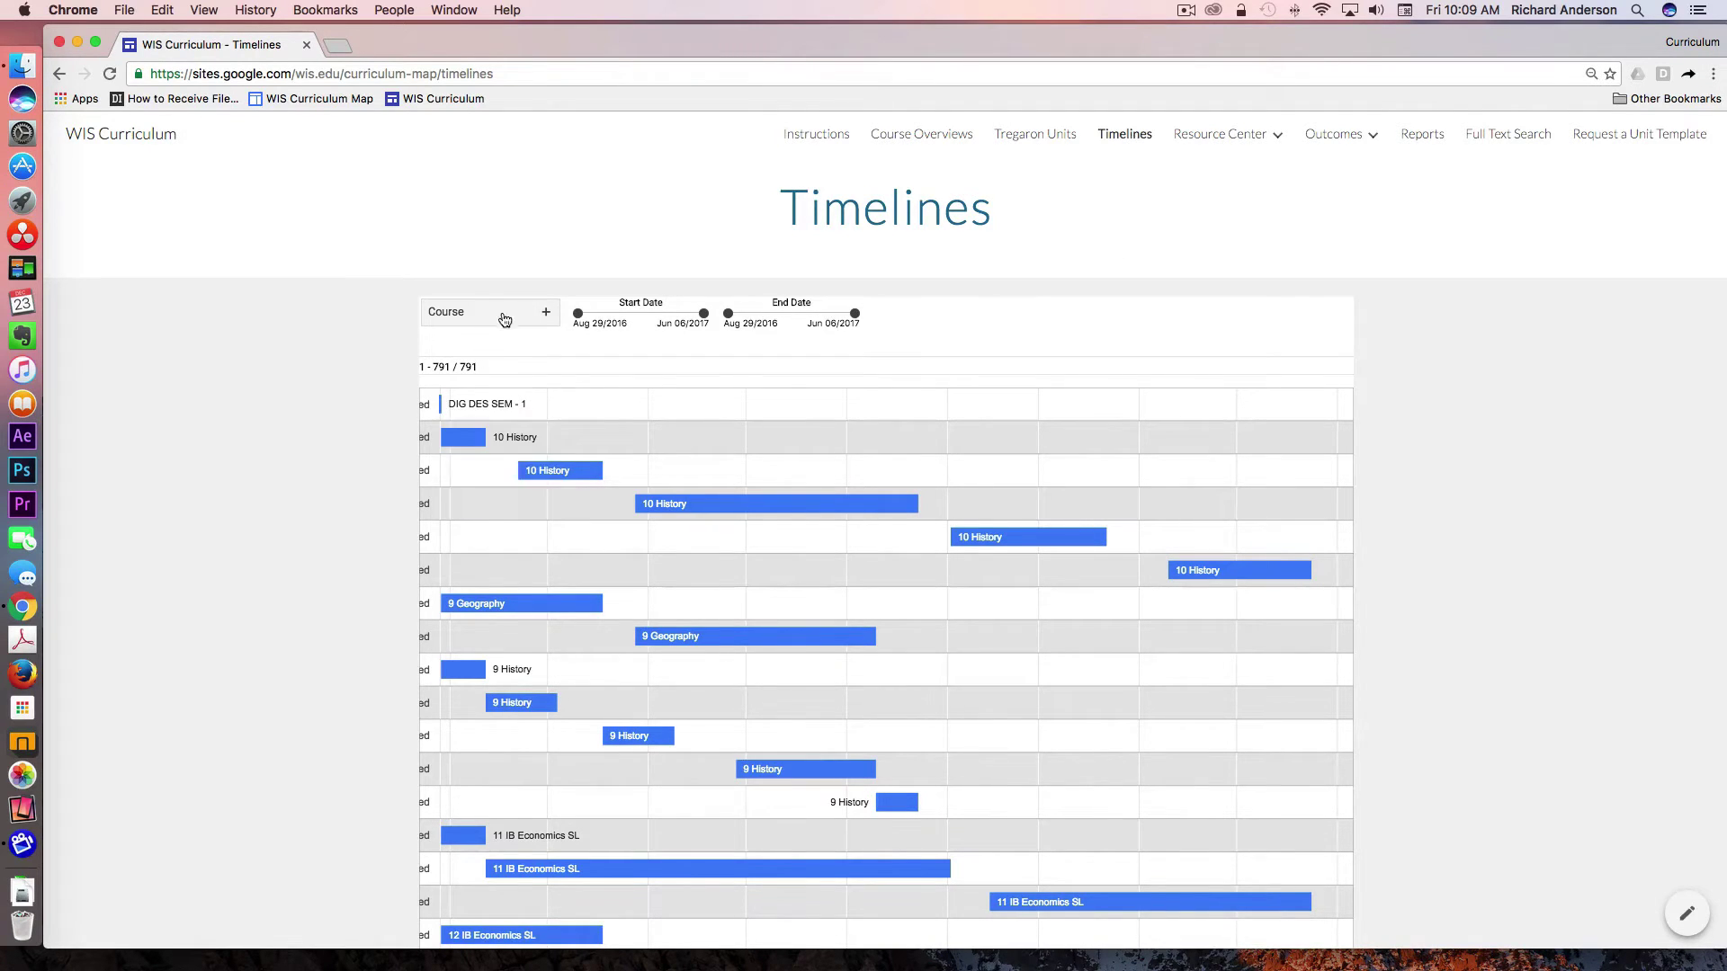
left_click(545, 312)
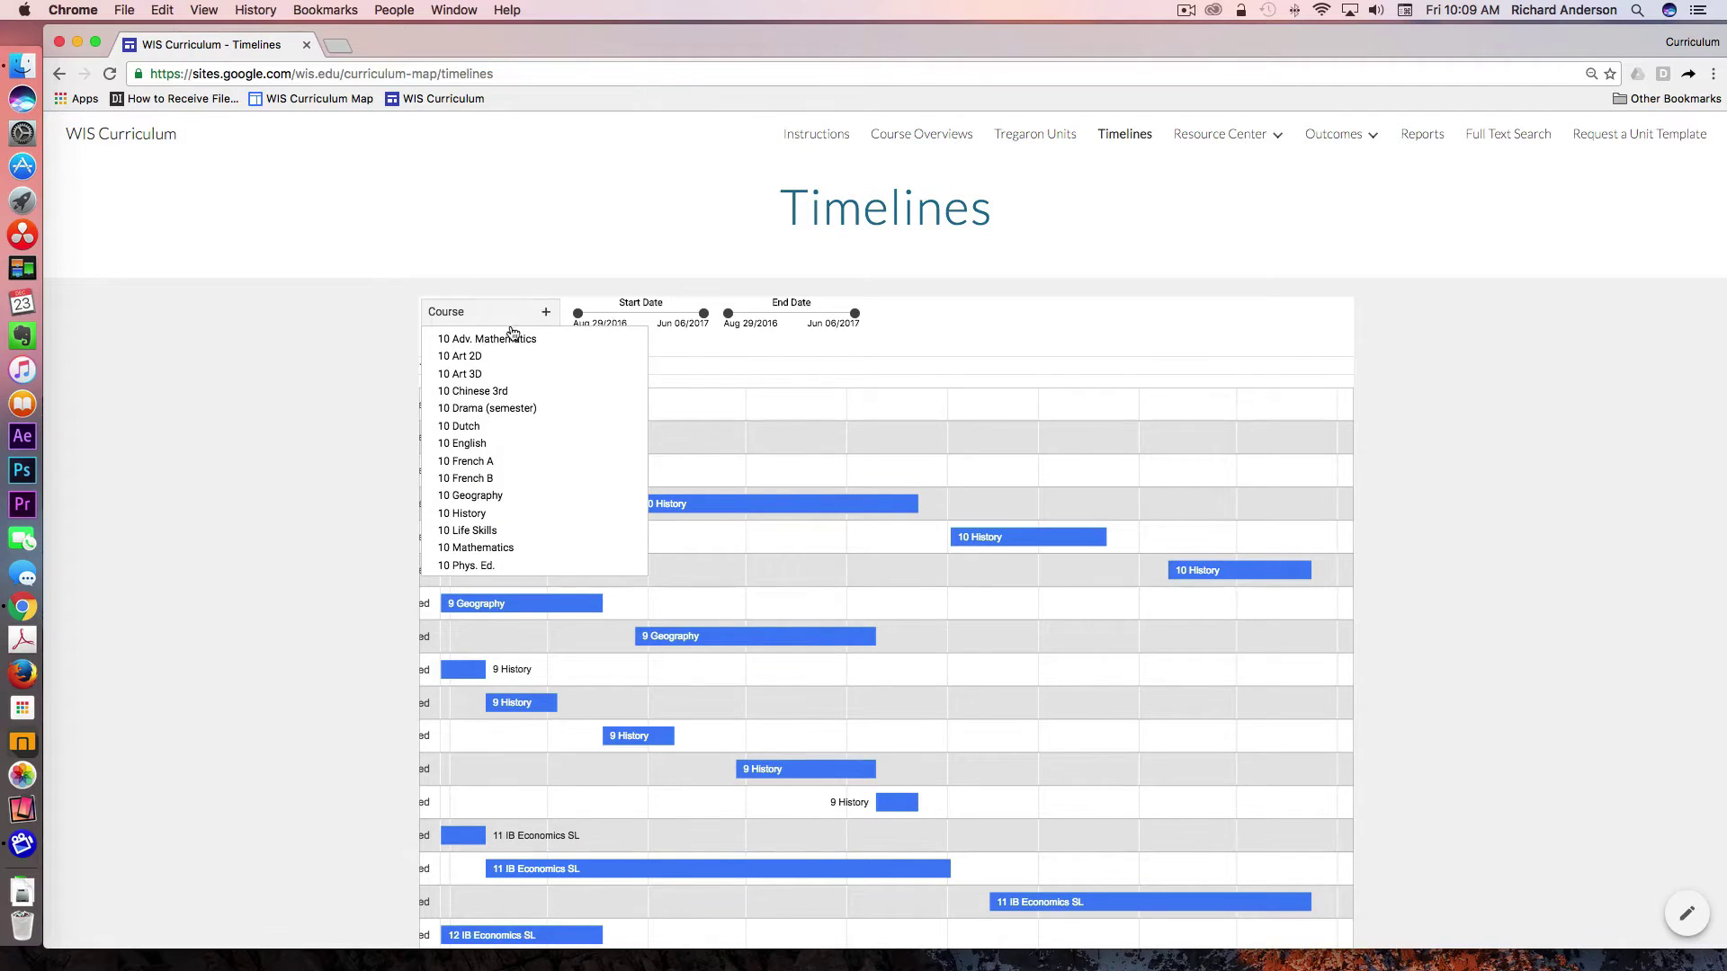
left_click(484, 463)
left_click(545, 312)
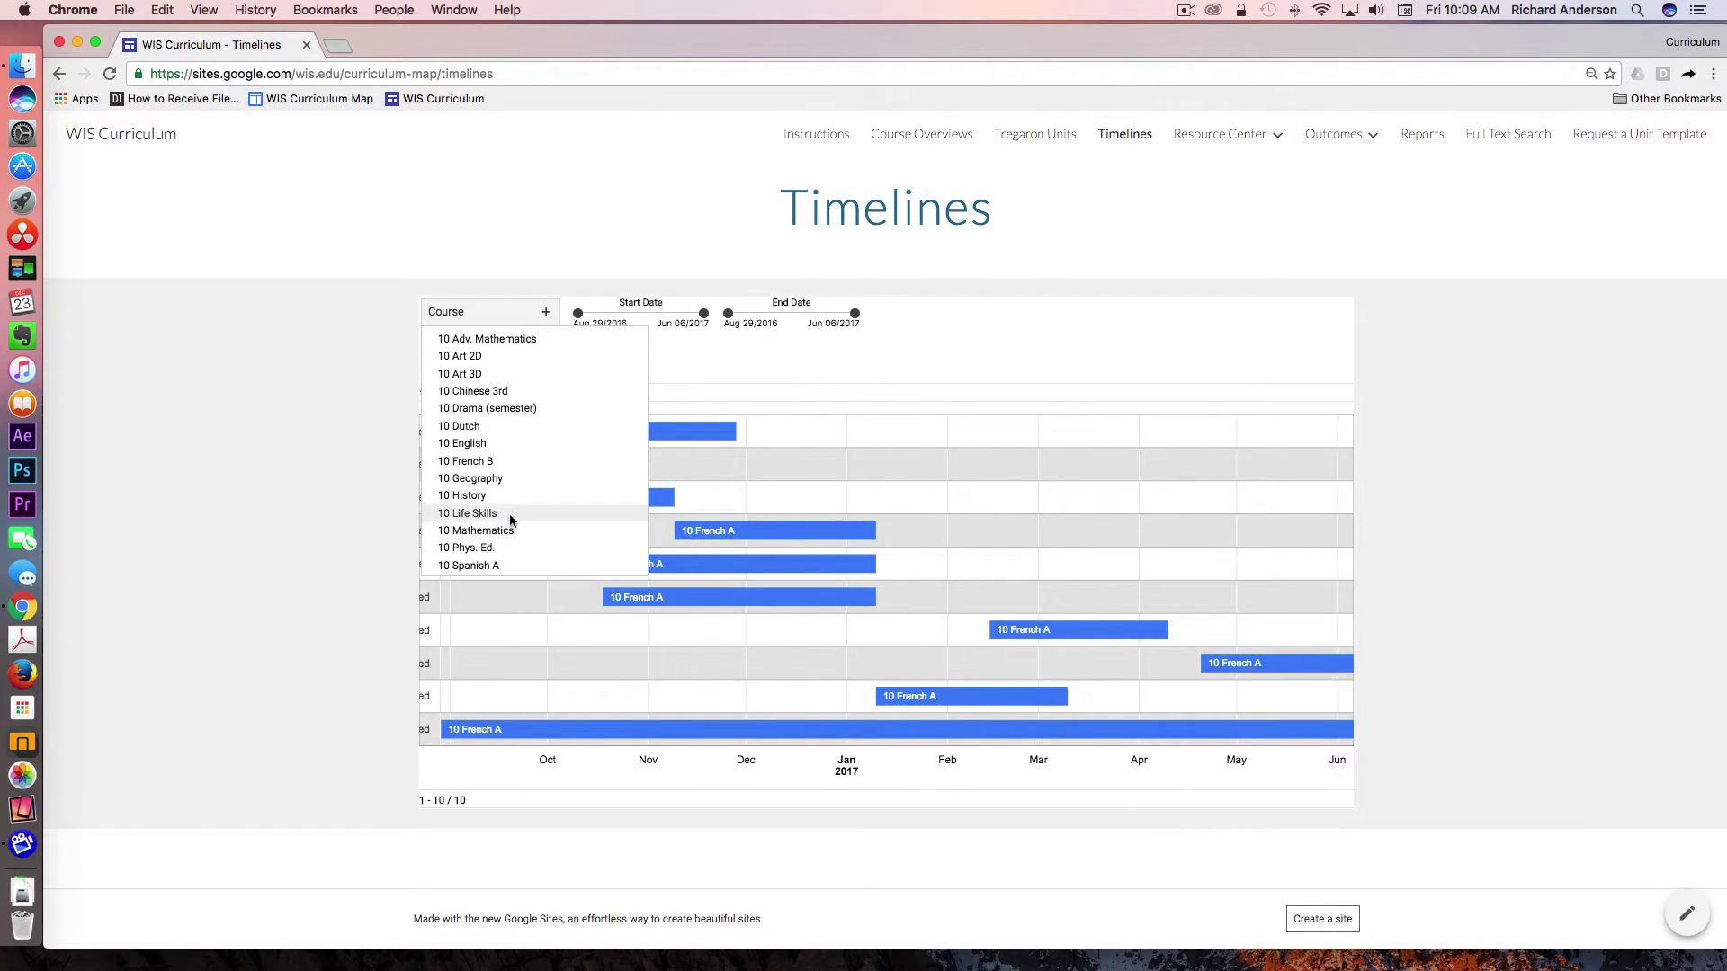
left_click(506, 532)
scroll(861, 649, "down", 8)
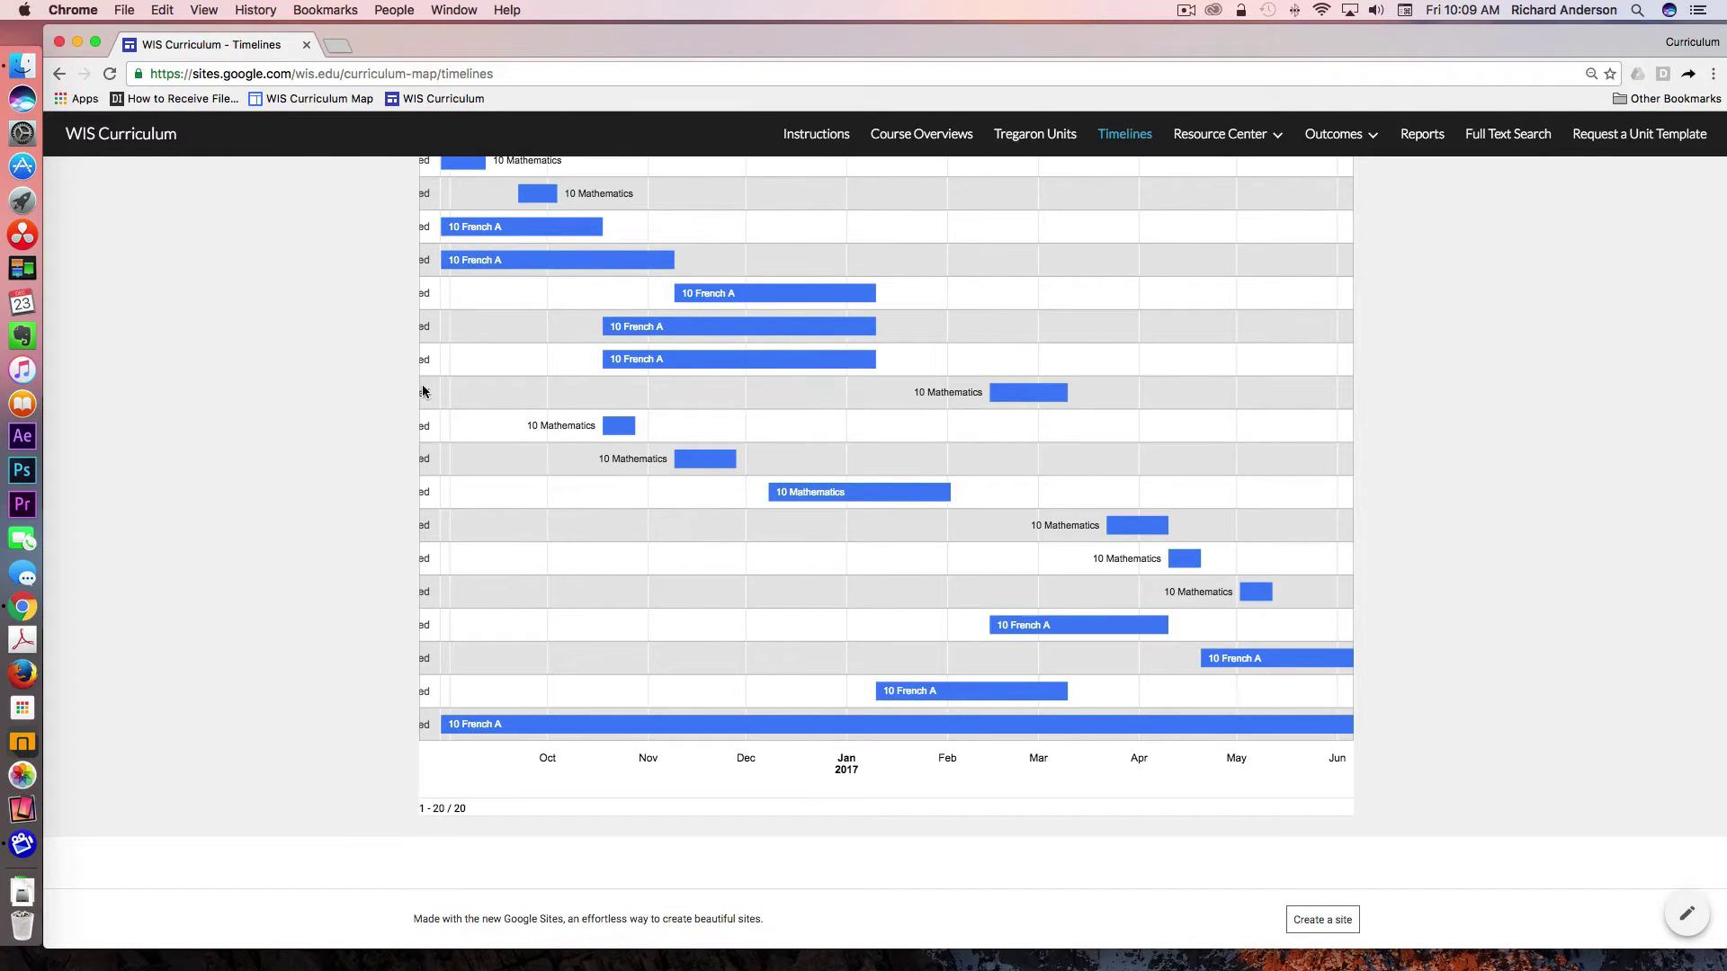
scroll(418, 423, "up", 5)
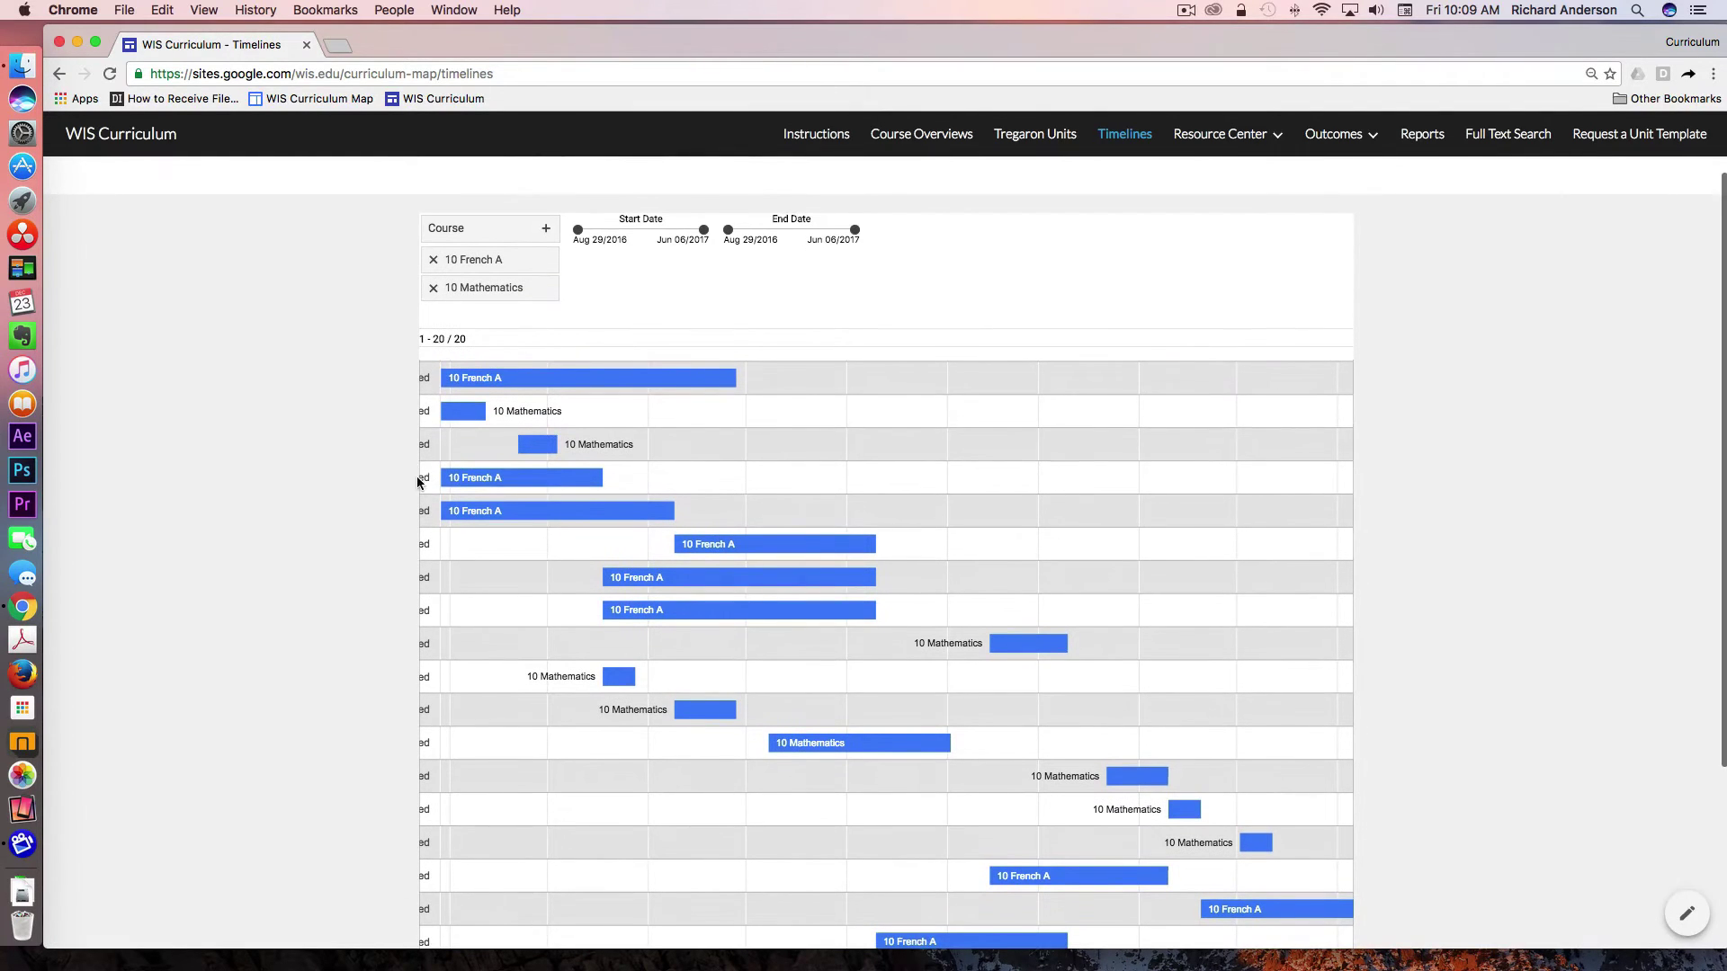
mouse_move(511, 385)
Step: Read unit durations from the timeline bars, then remove the 10 Mathematics and 10 French A filters
mouse_move(742, 577)
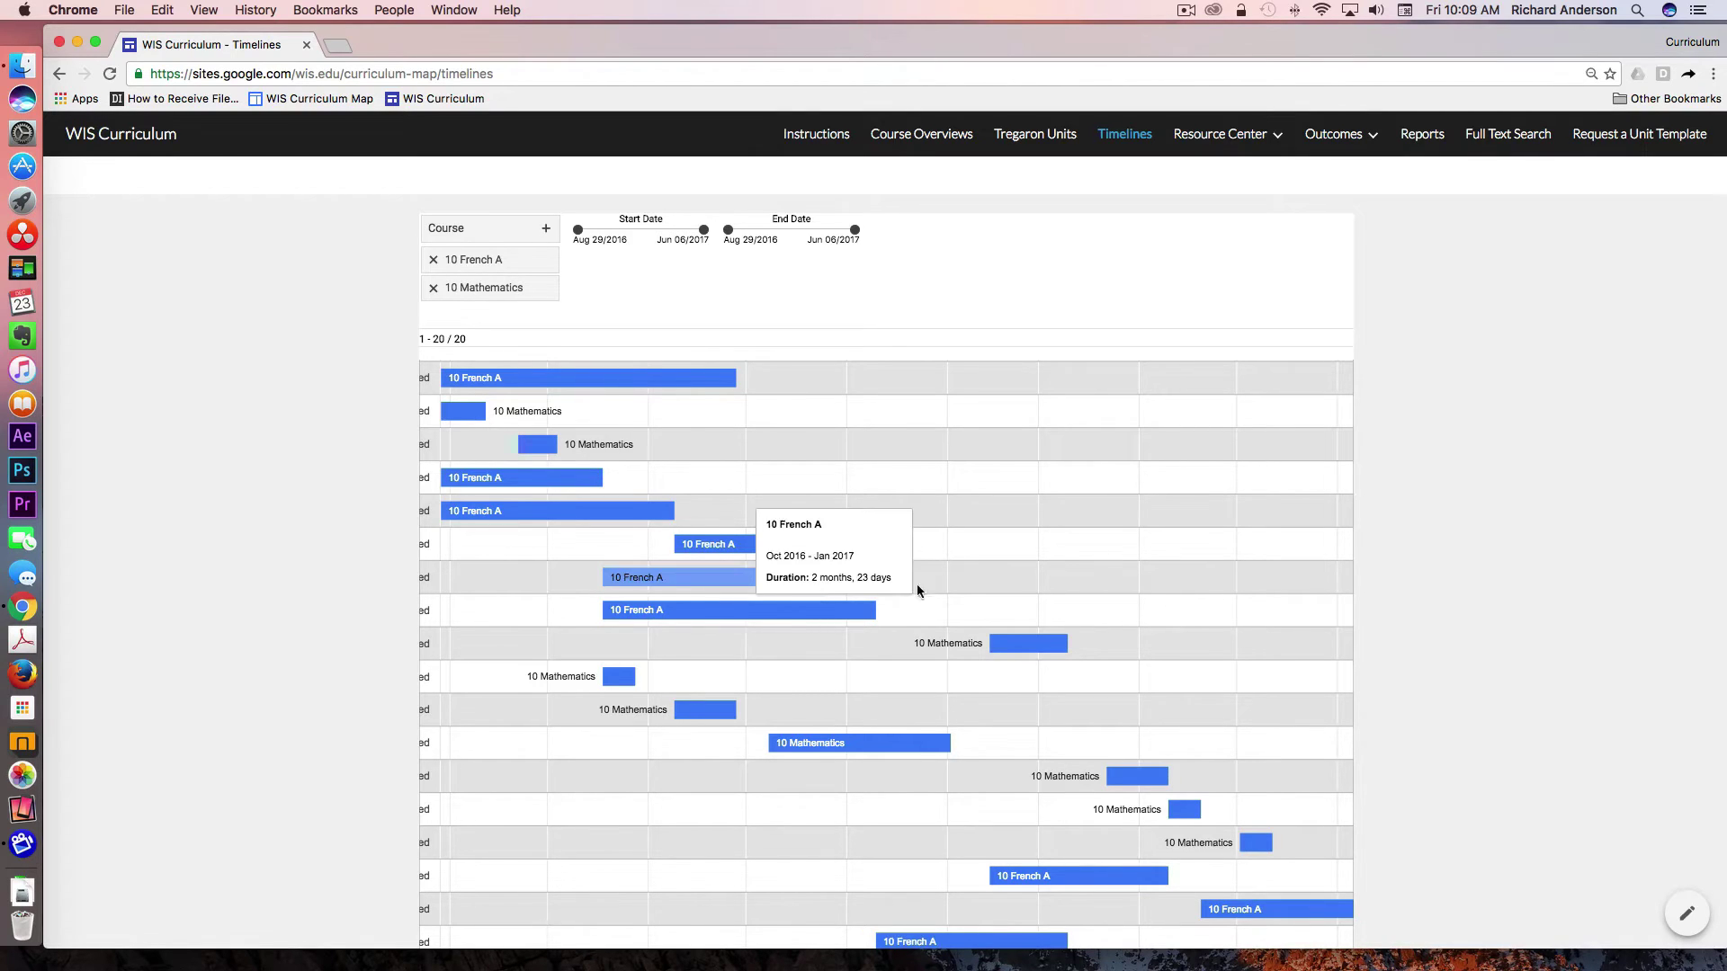
scroll(1450, 611, "down", 3)
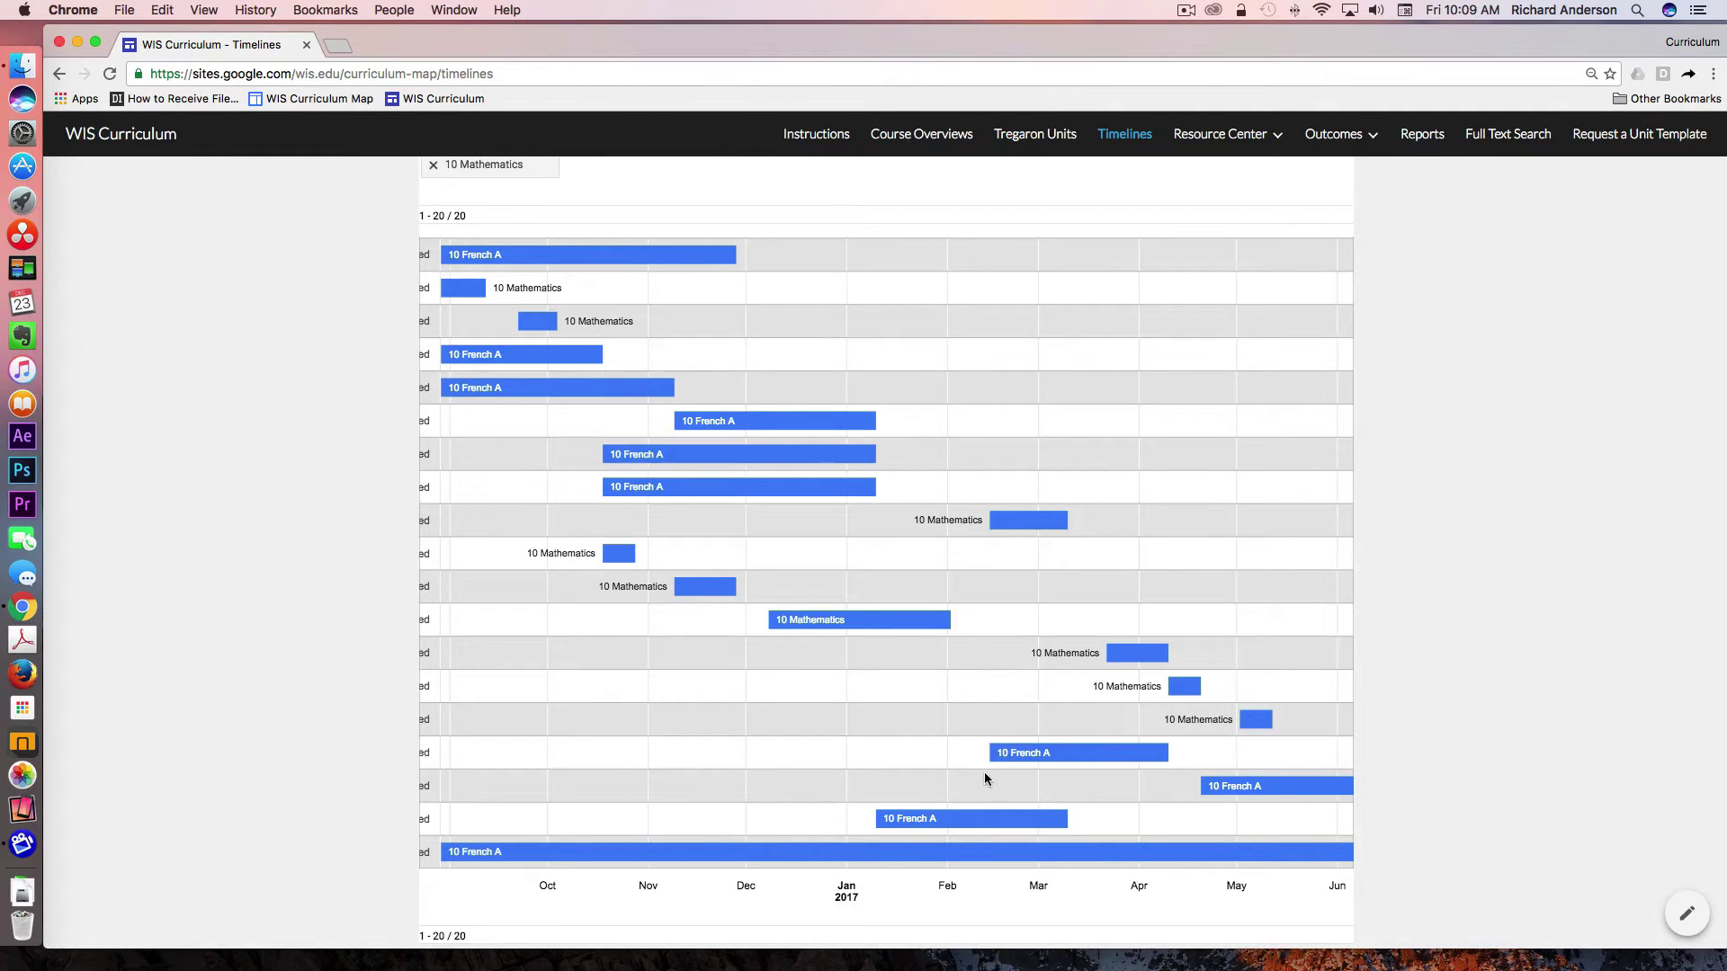
mouse_move(865, 852)
mouse_move(889, 622)
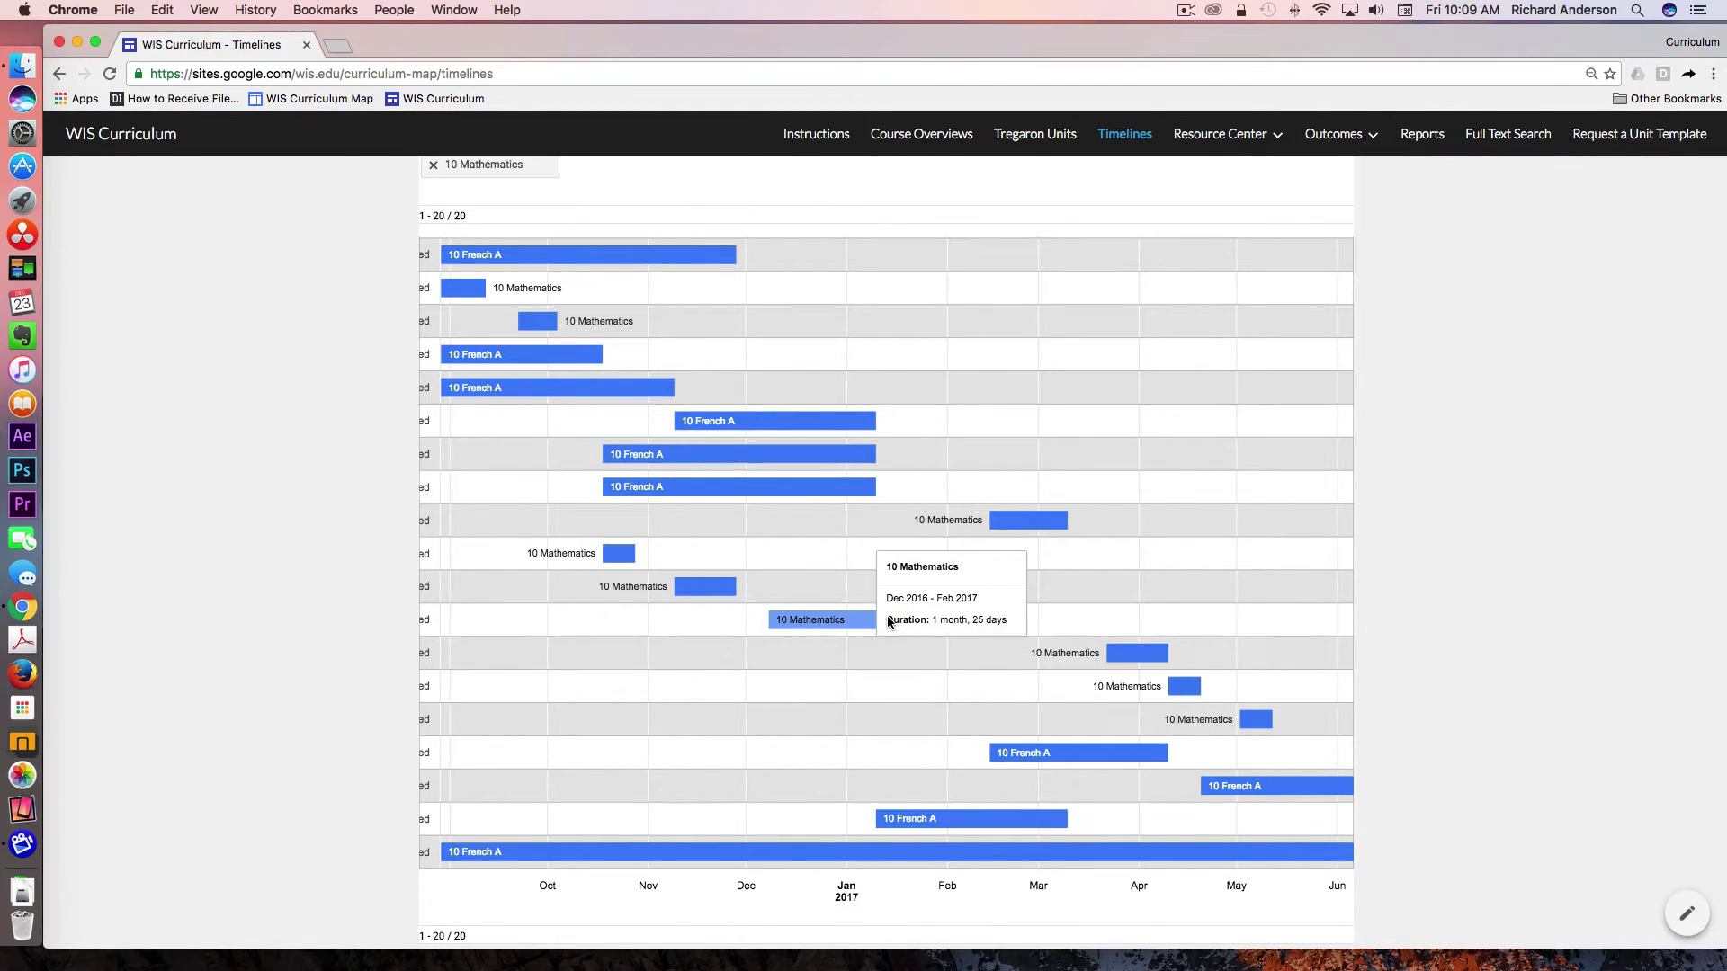
mouse_move(631, 563)
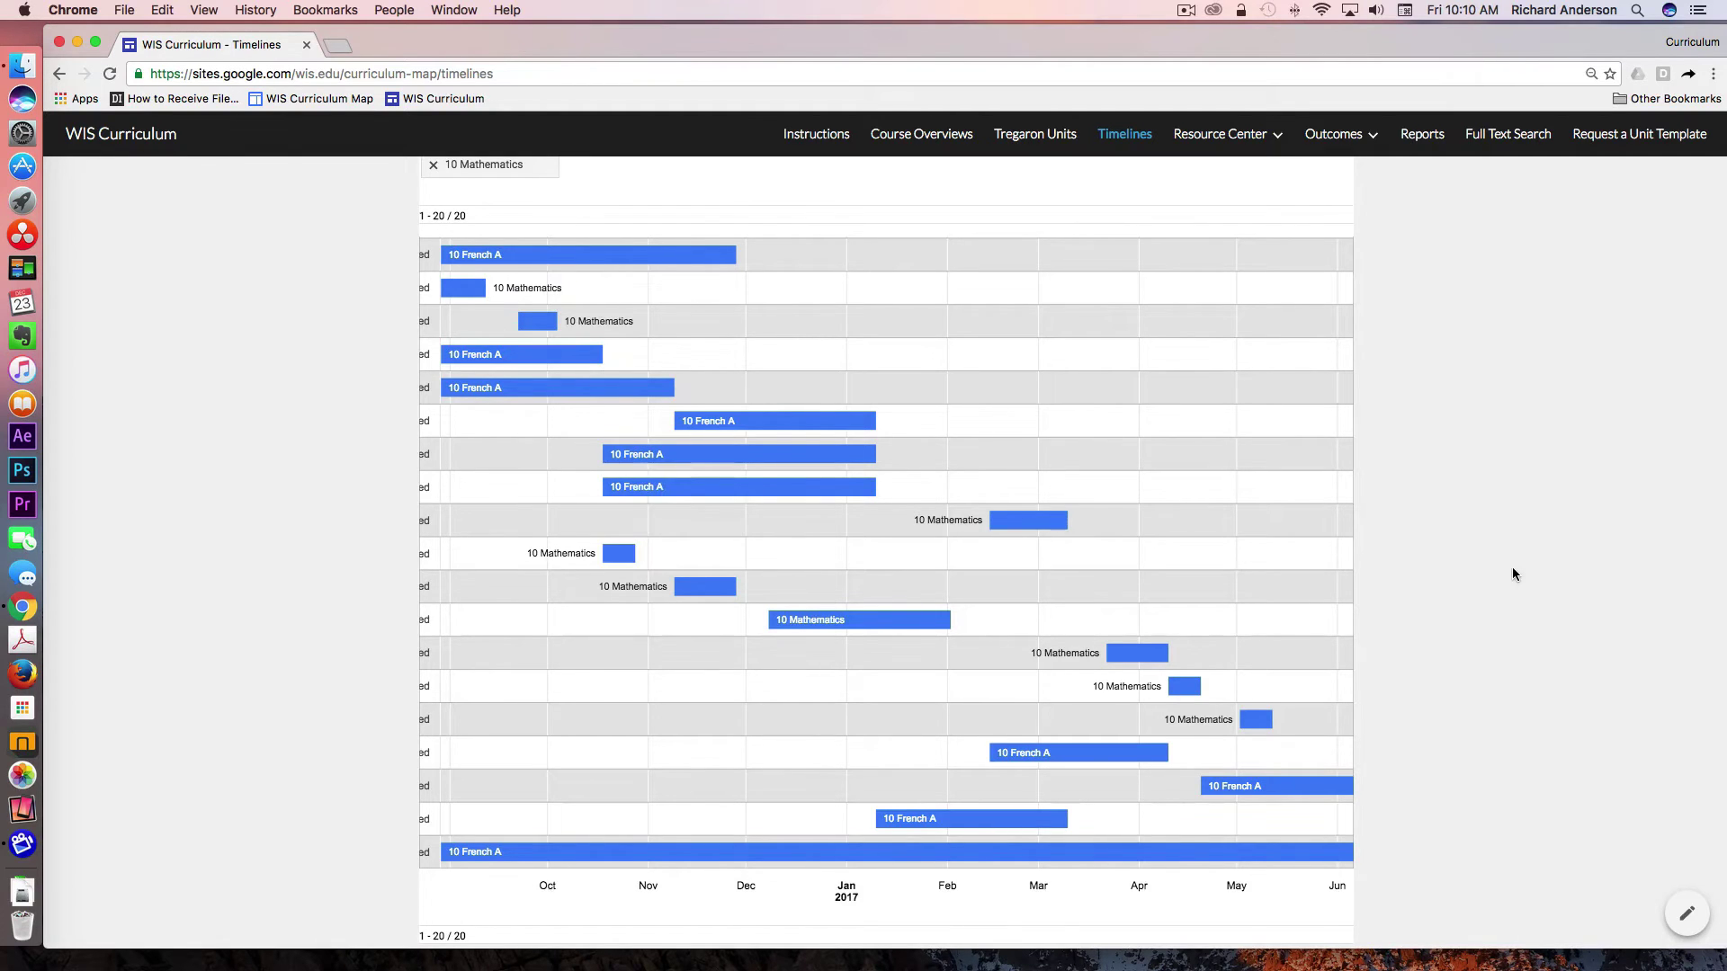
scroll(1511, 572, "up", 5)
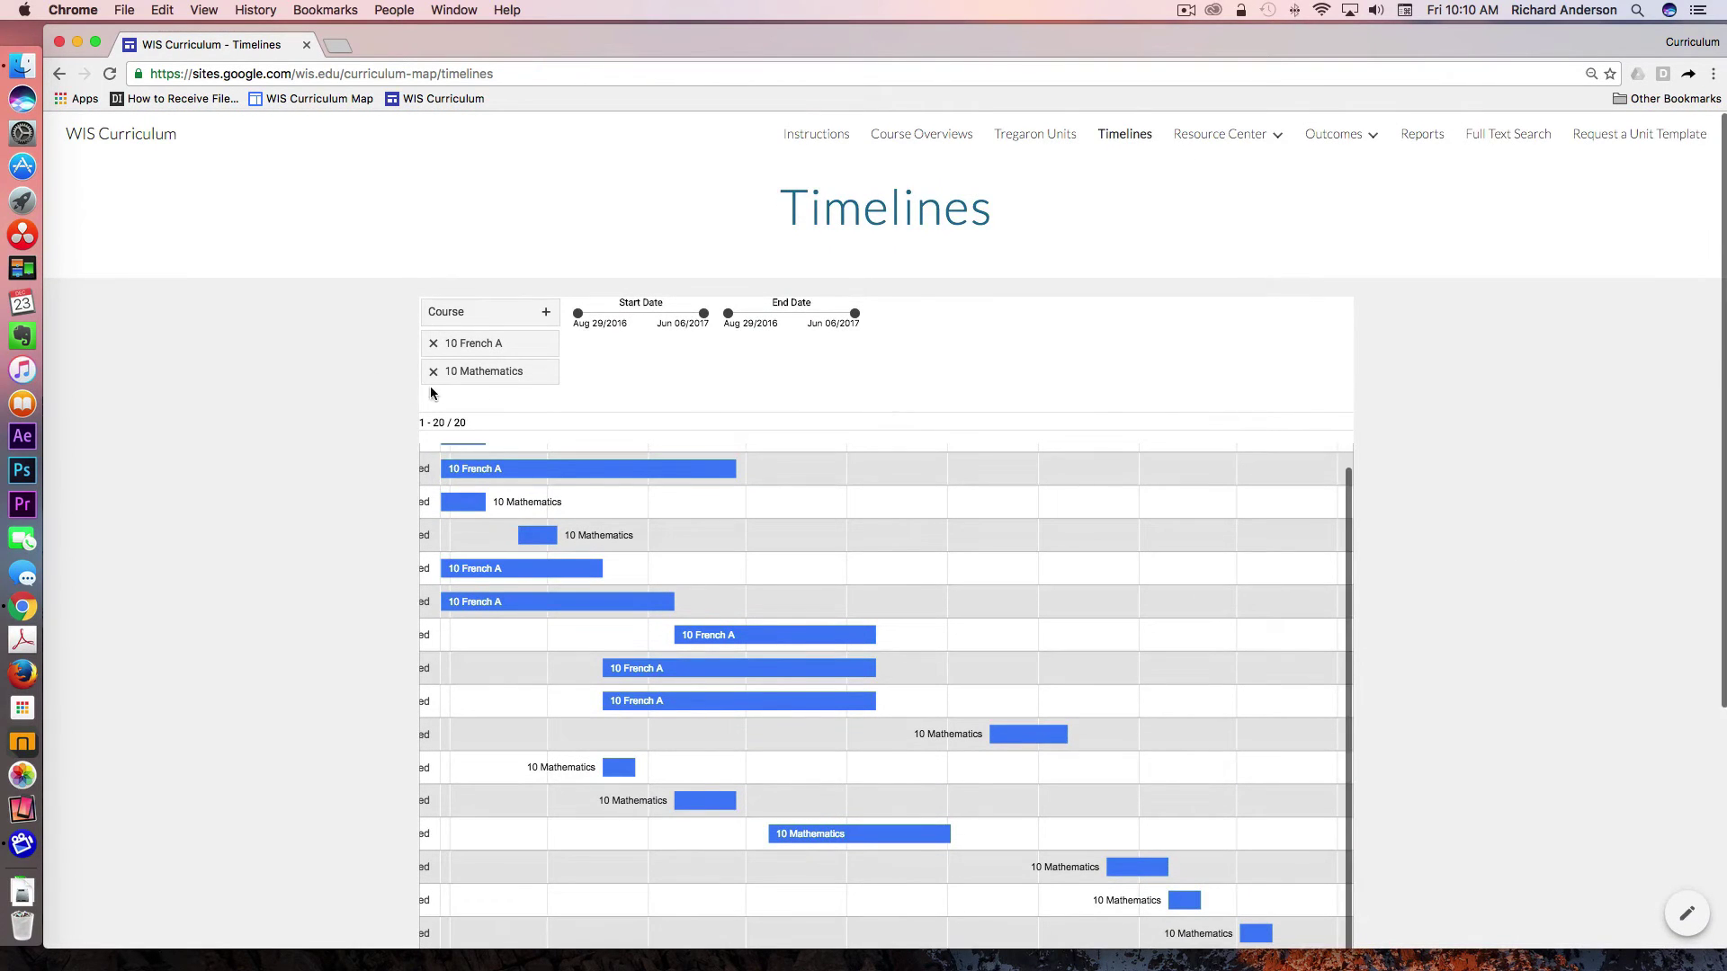
mouse_move(558, 479)
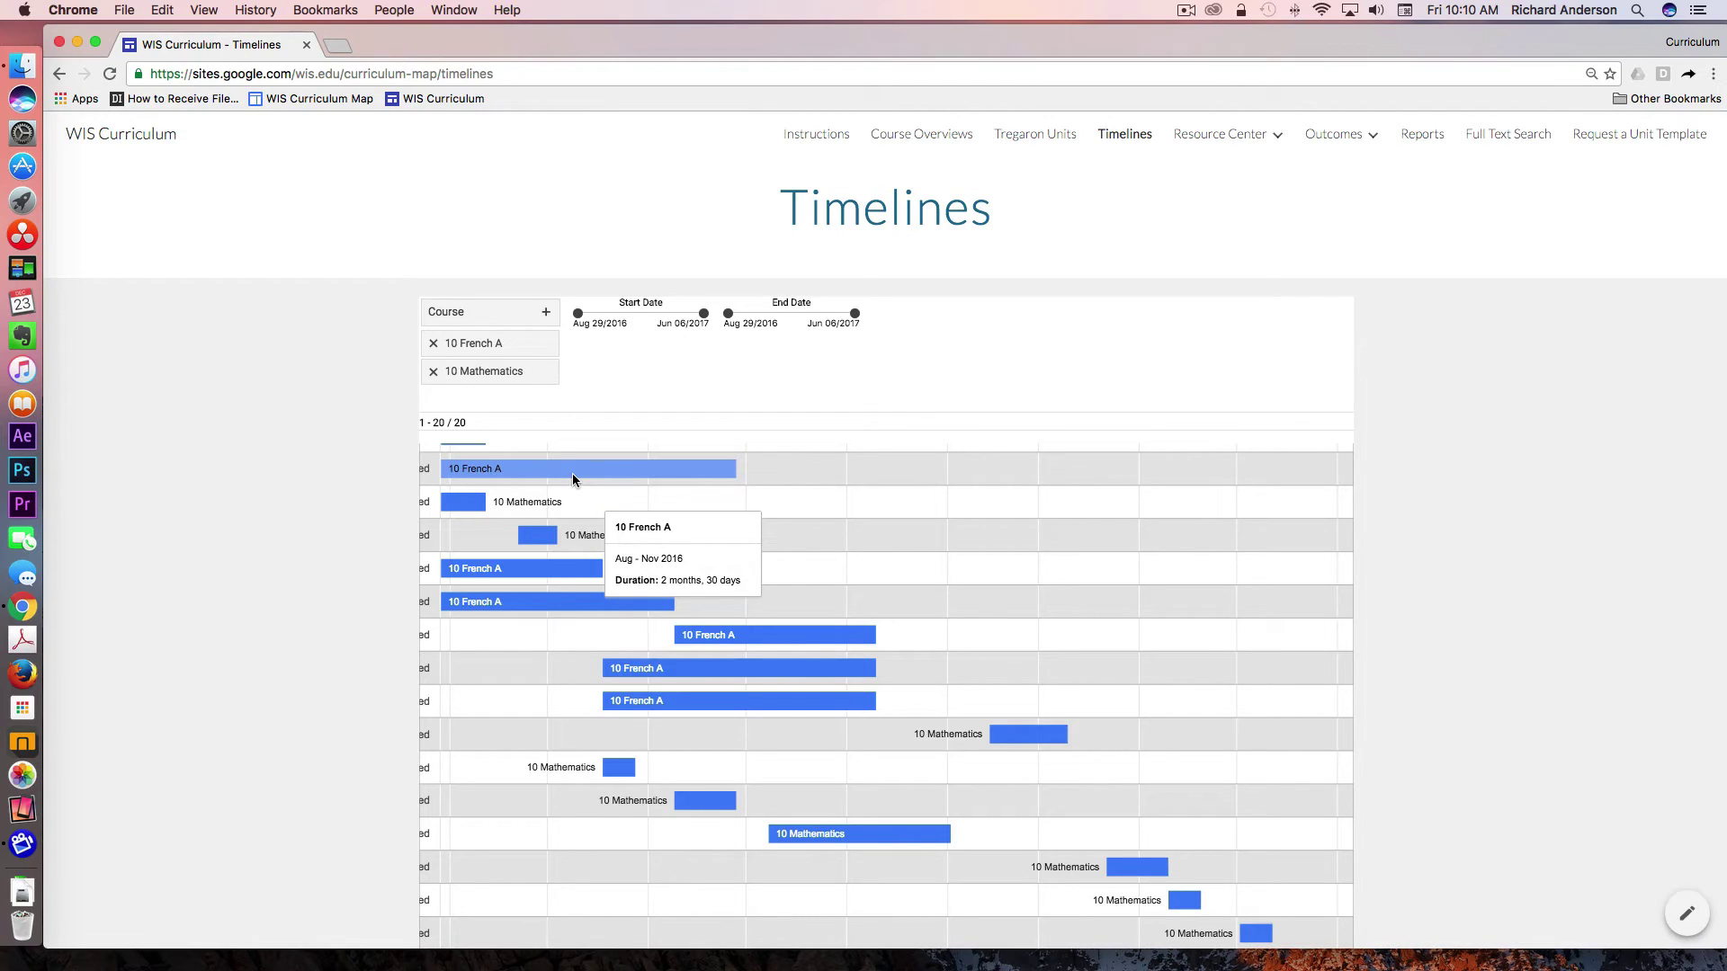
left_click(433, 370)
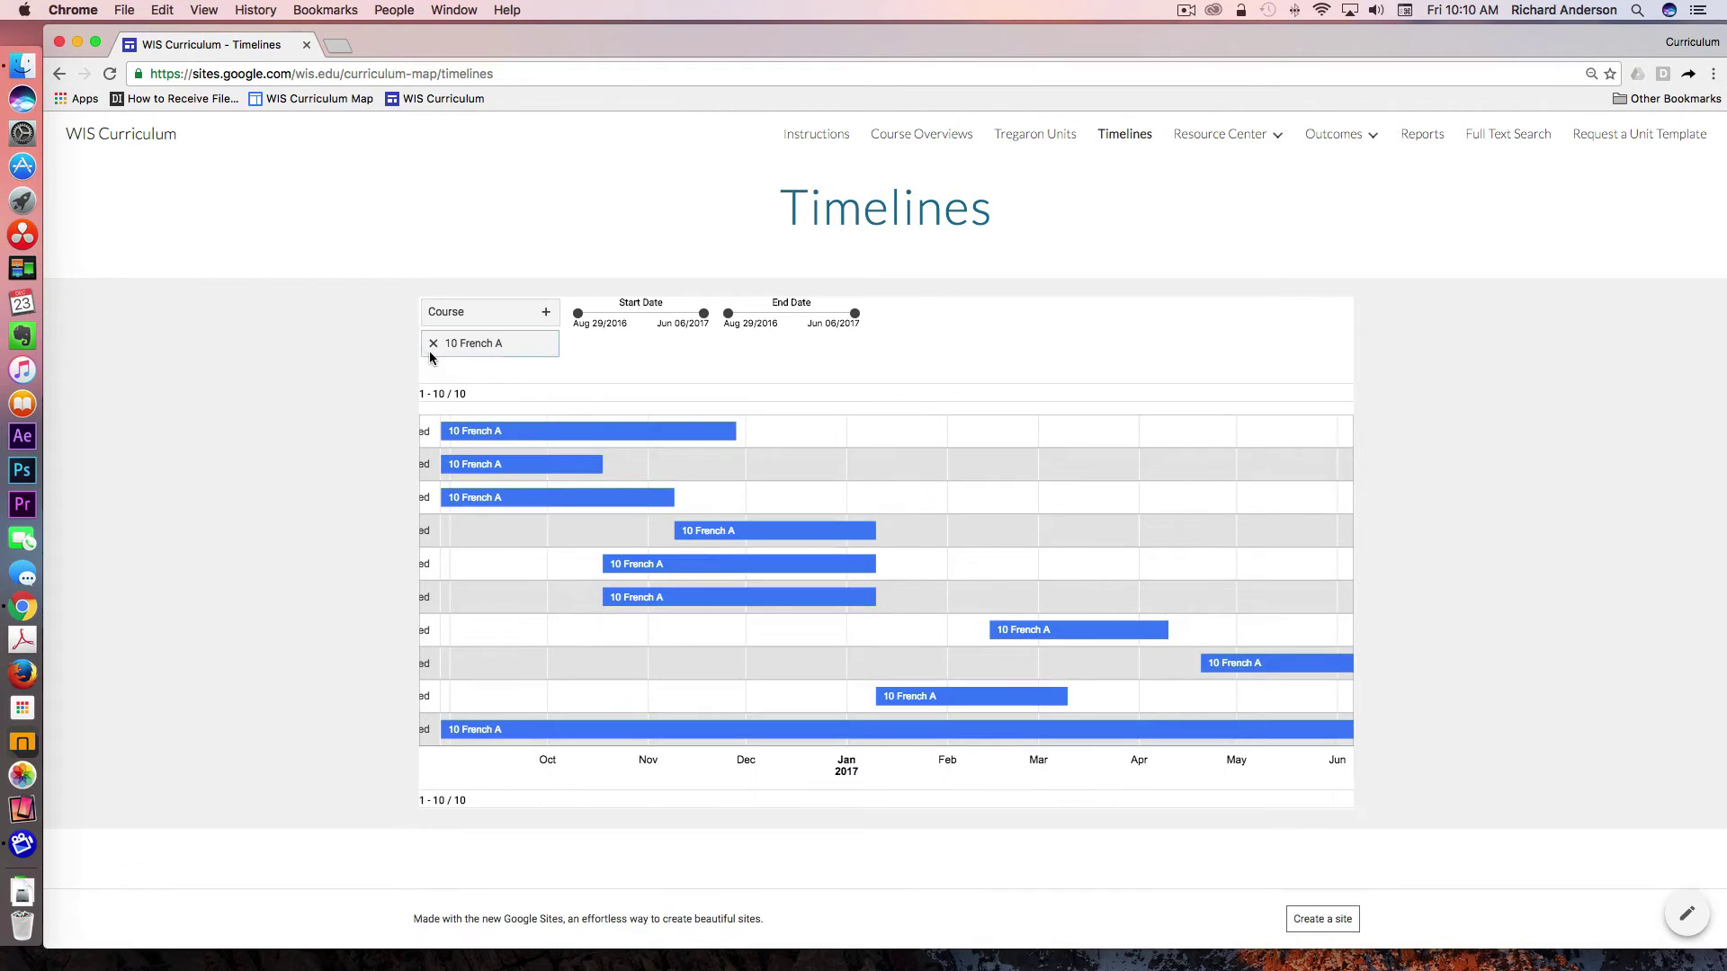
left_click(432, 343)
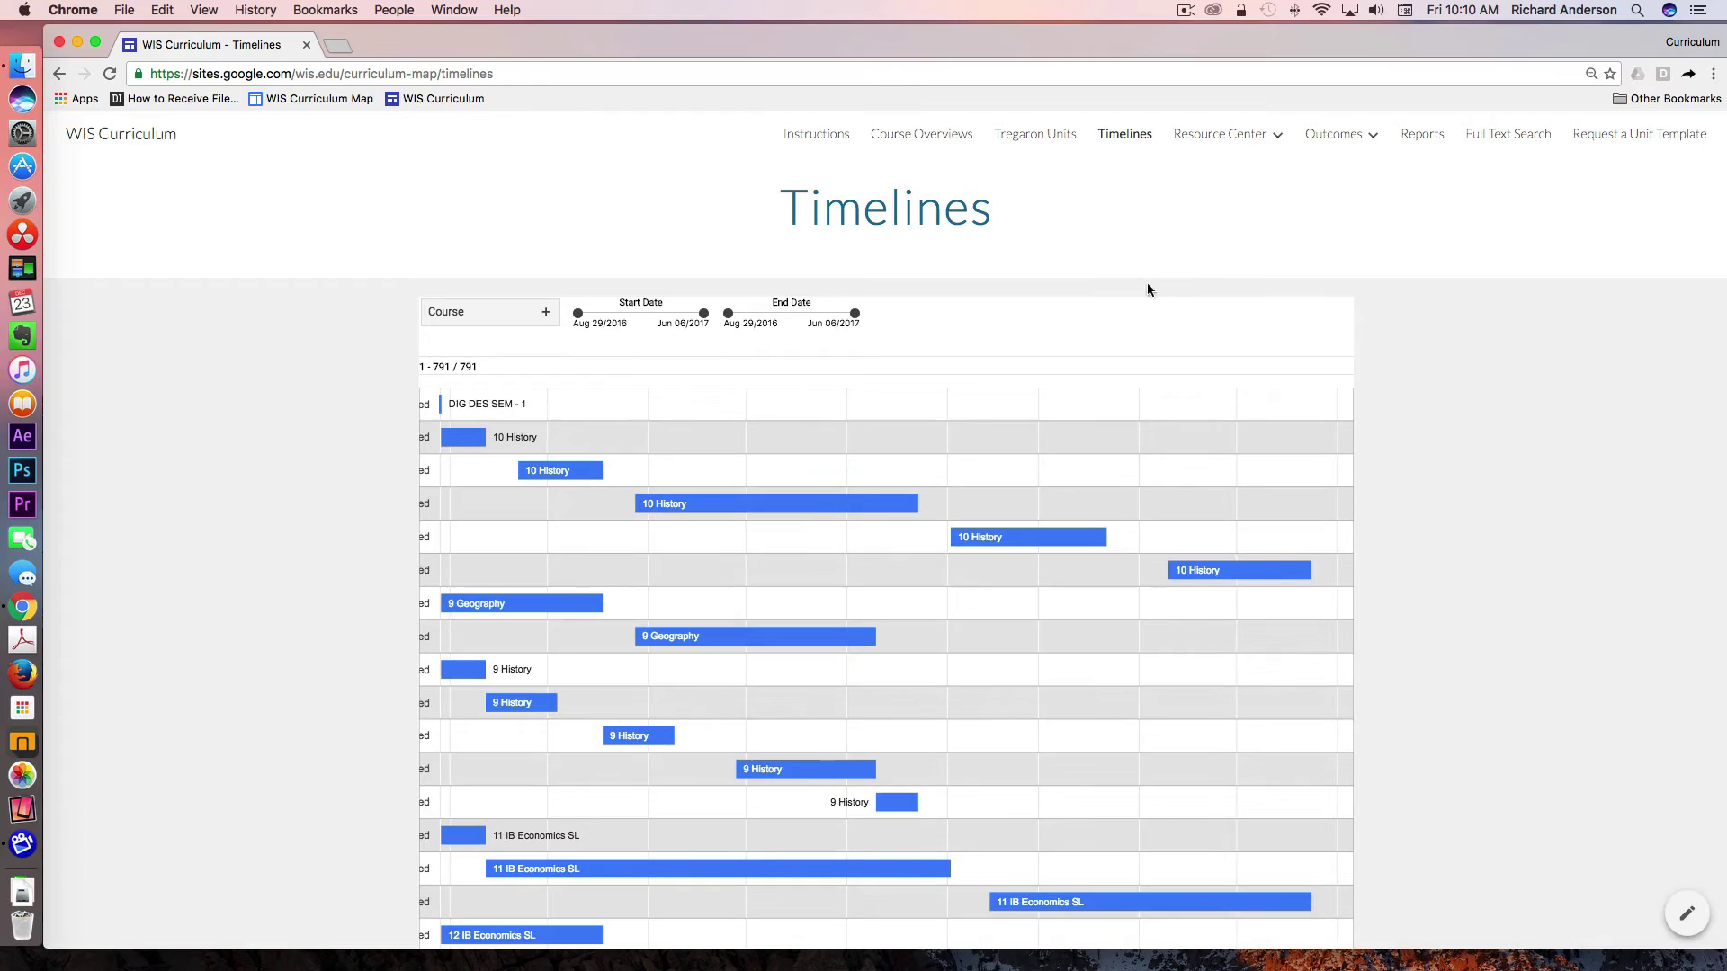
Step: Visit General Resources under Resource Center, then return to the Tregaron Units list
left_click(1278, 137)
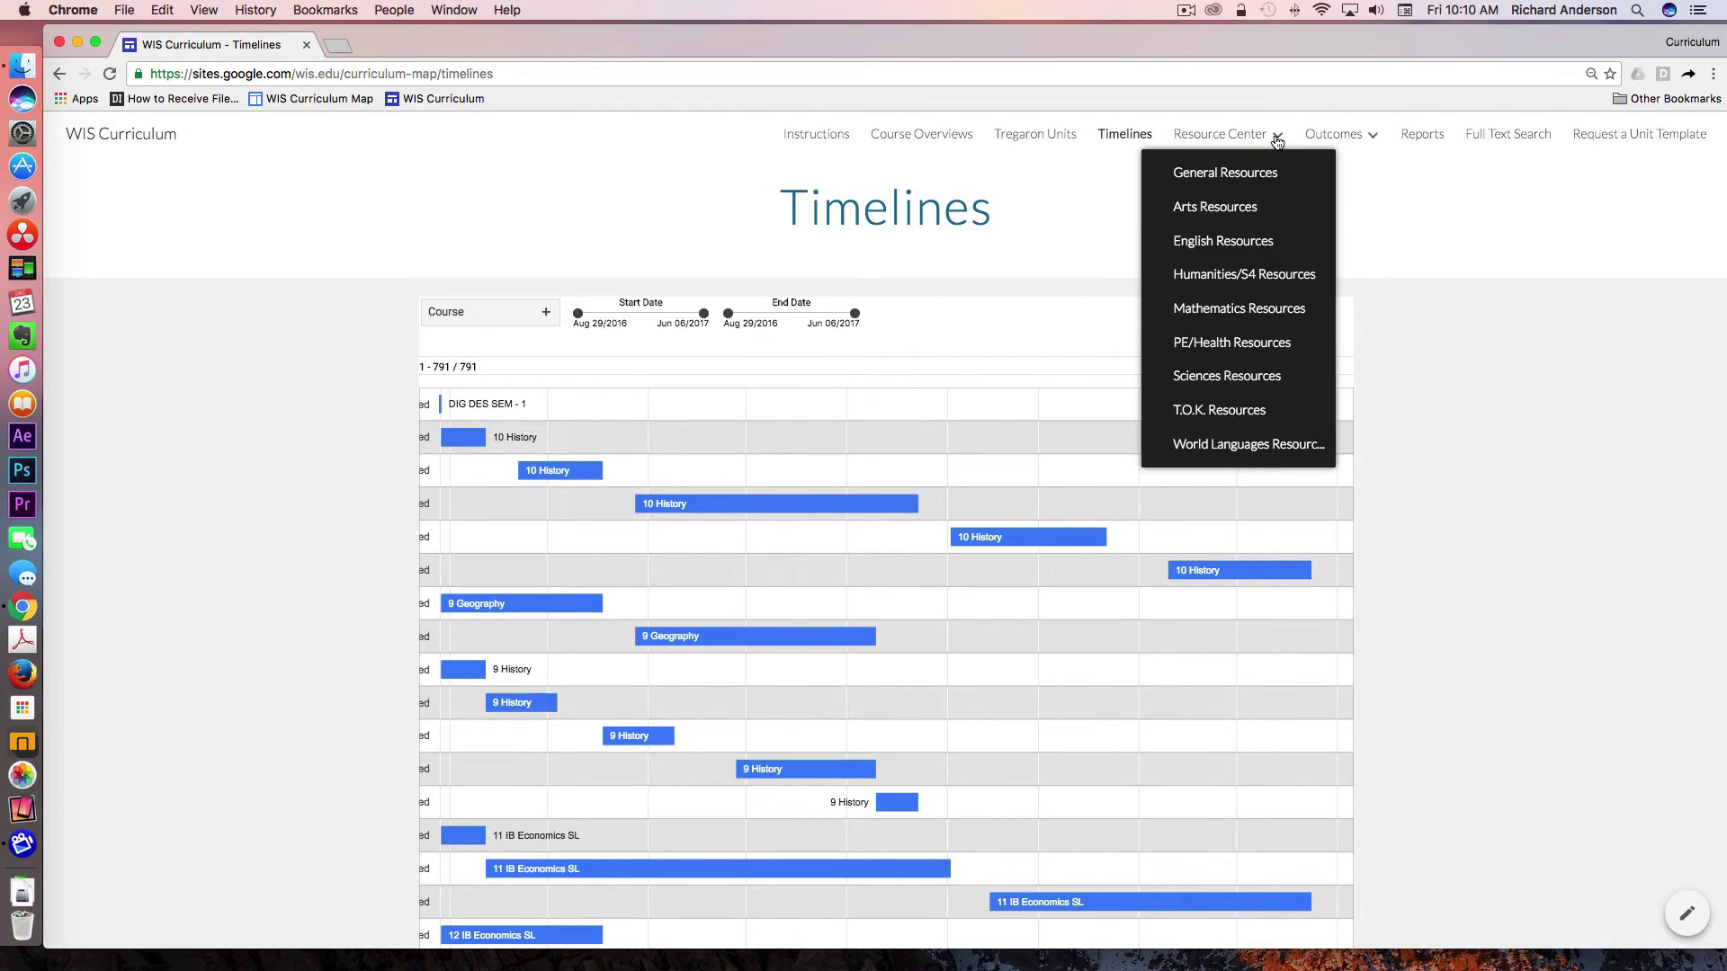
left_click(1232, 174)
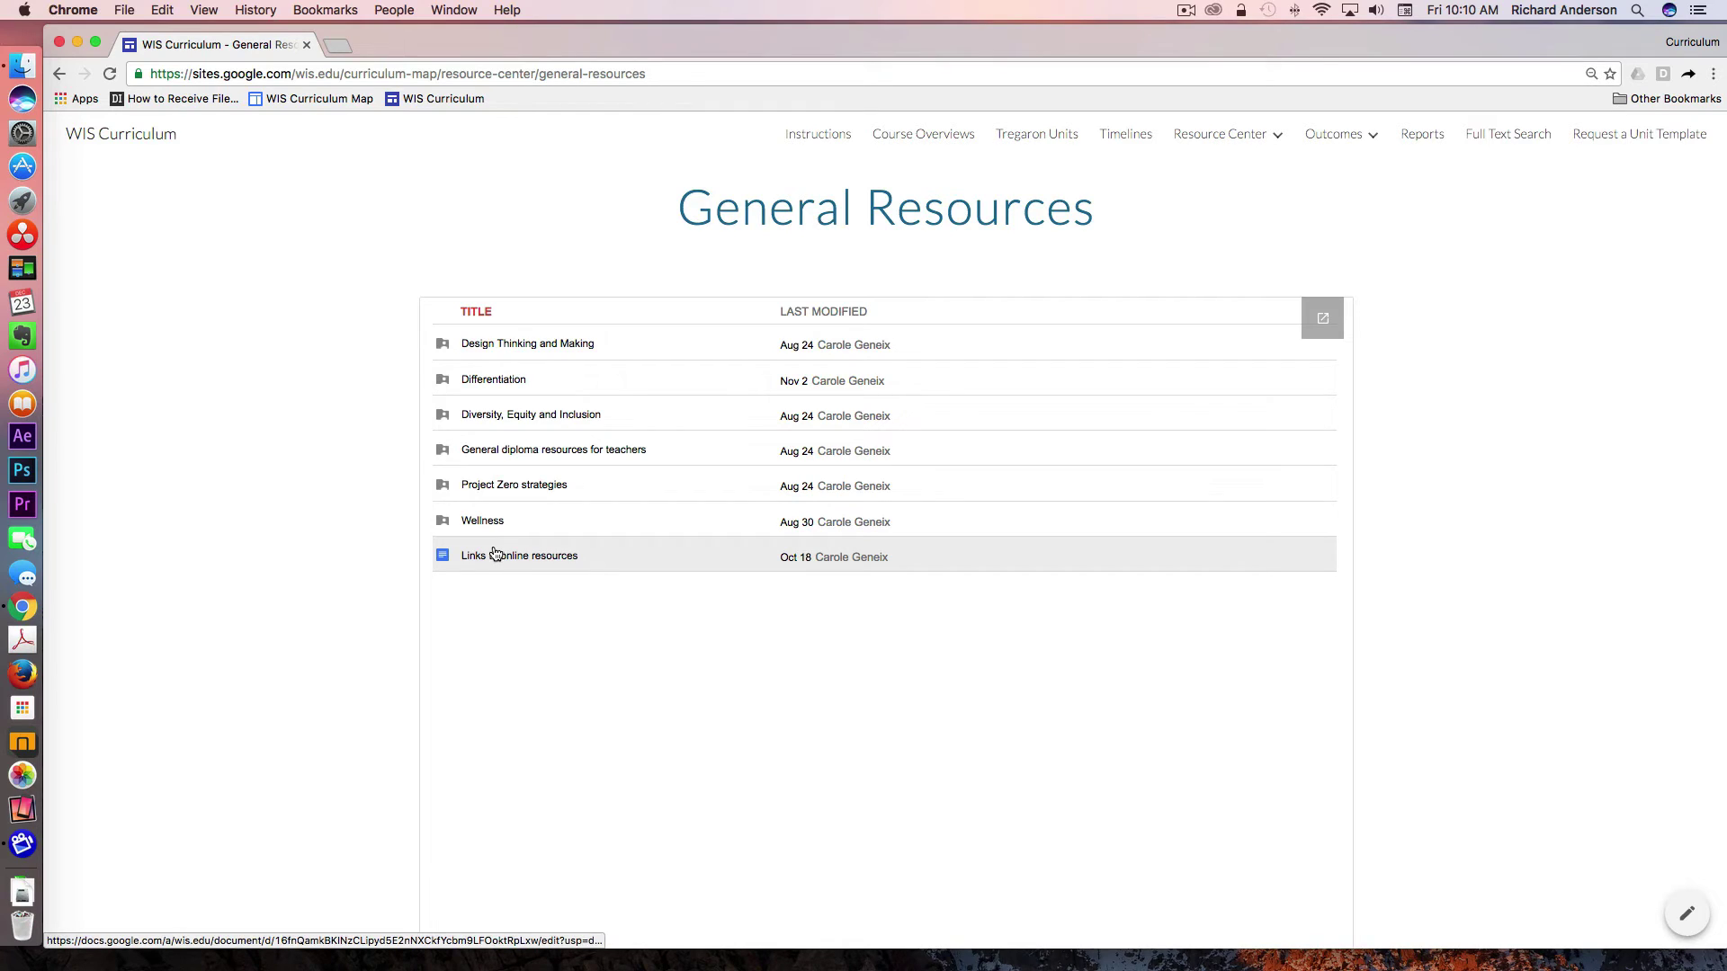
left_click(1053, 142)
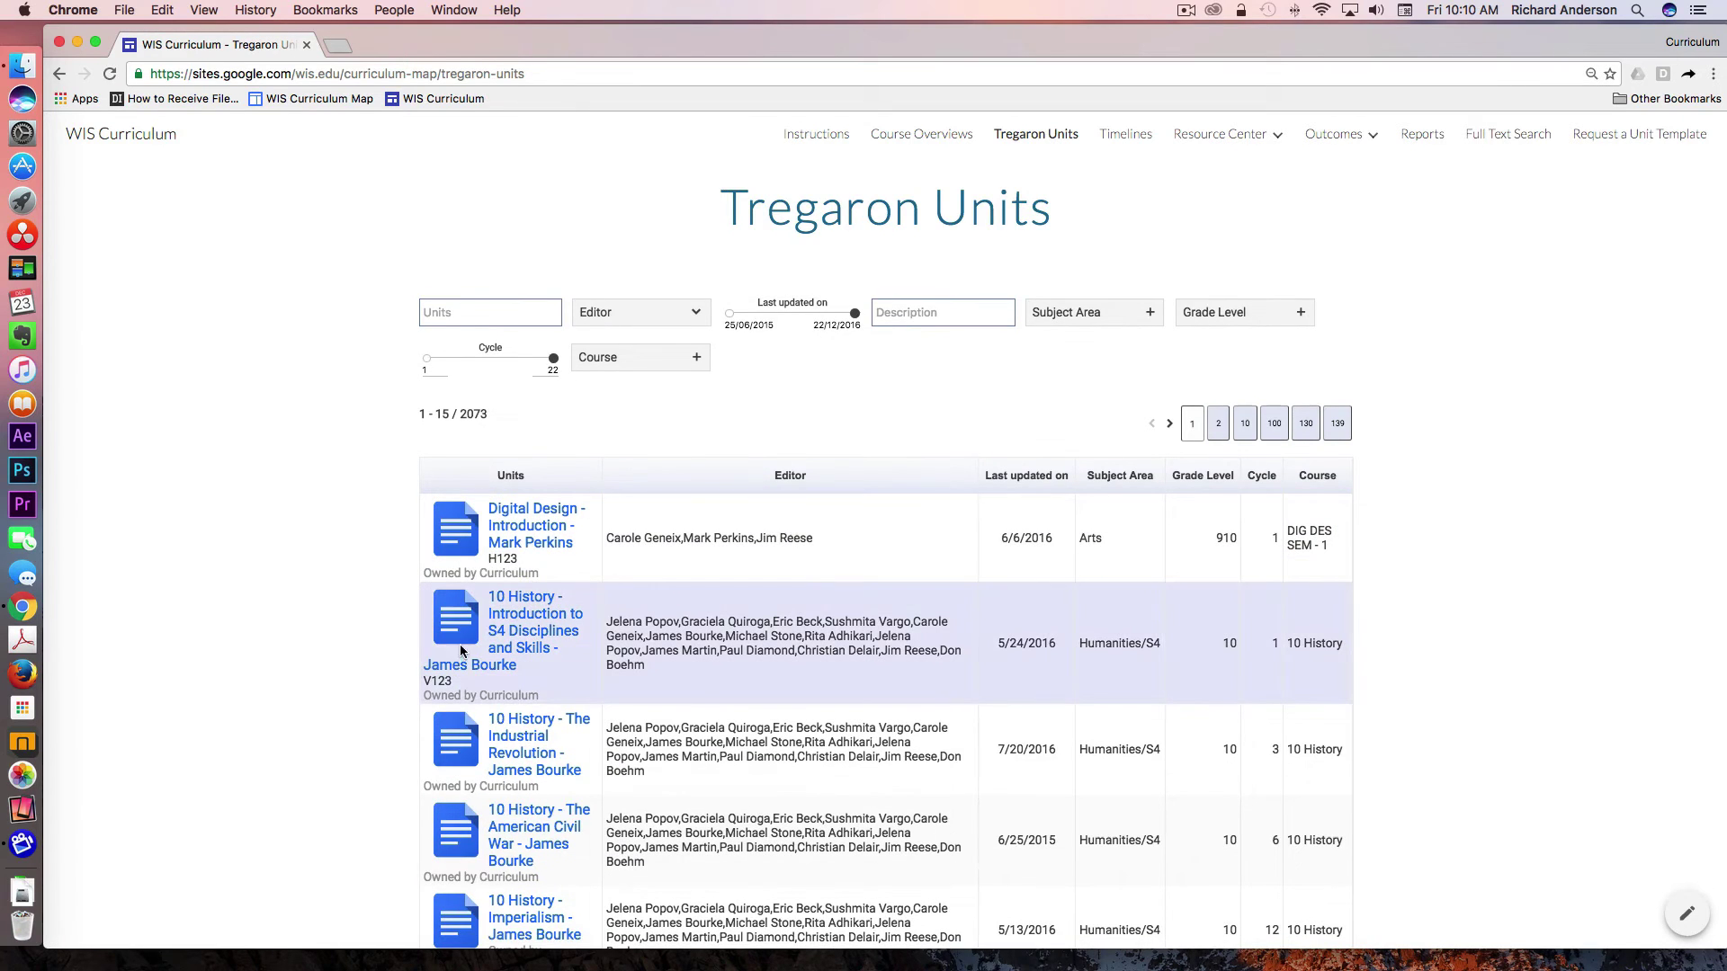
scroll(479, 653, "down", 5)
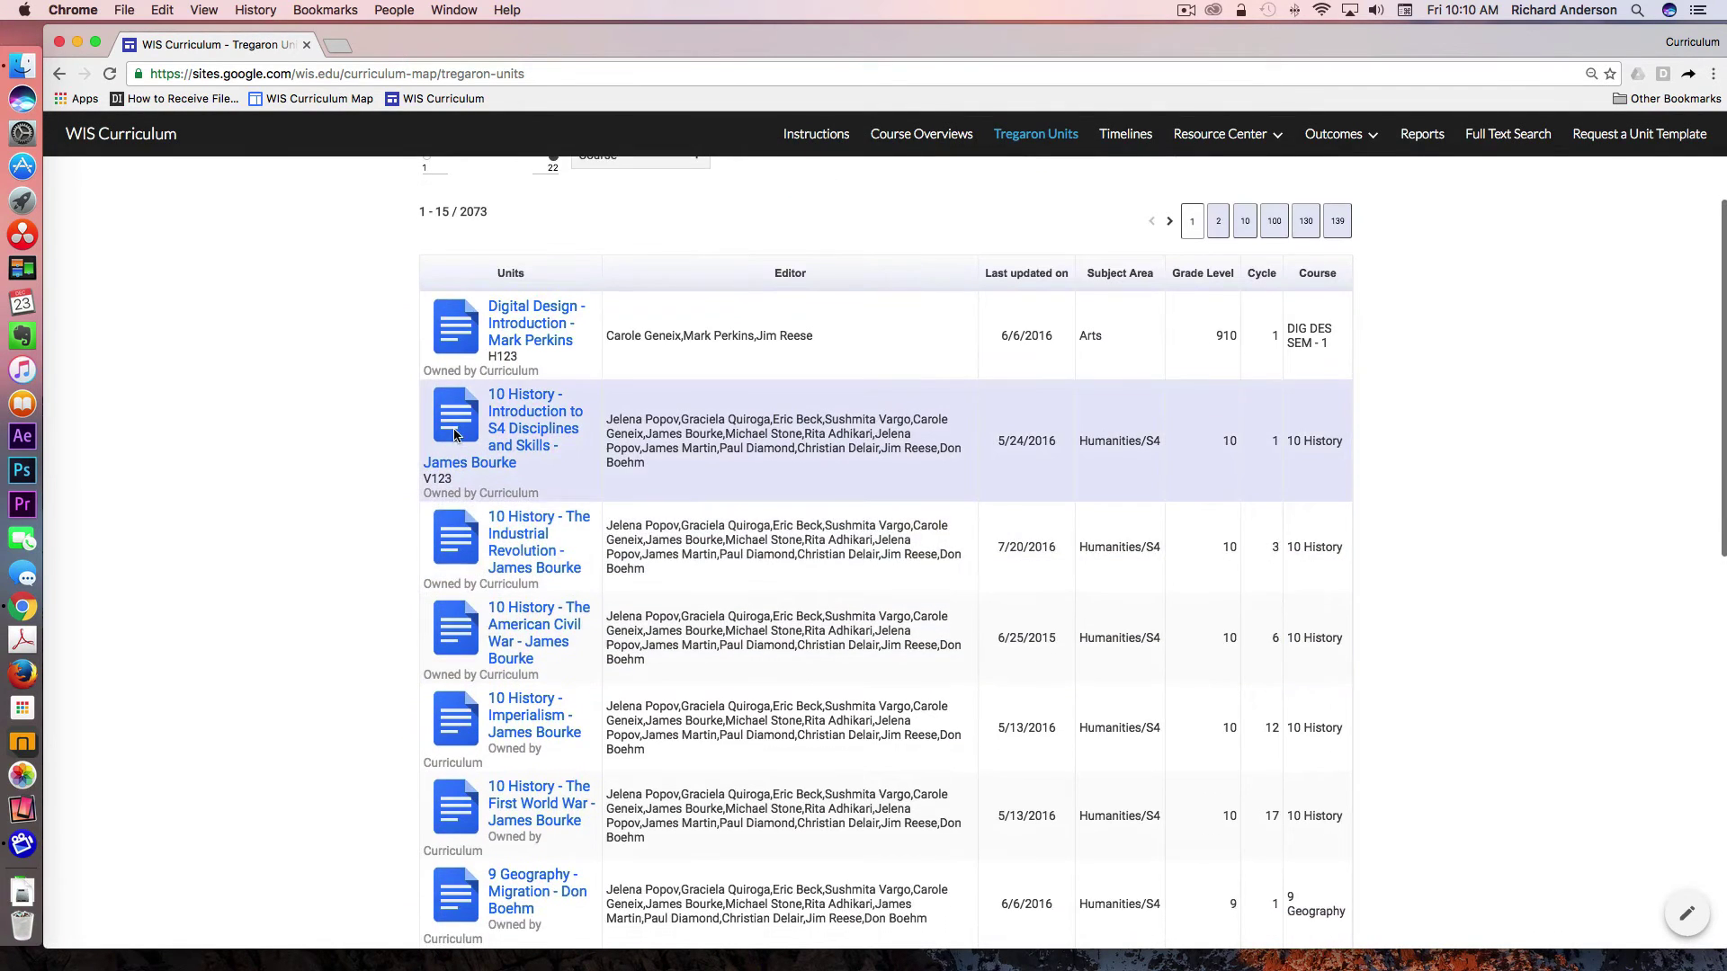
Step: Open the 10 History Introduction to S4 Disciplines and Skills unit, skim Stages 1–4, and close it
left_click(453, 436)
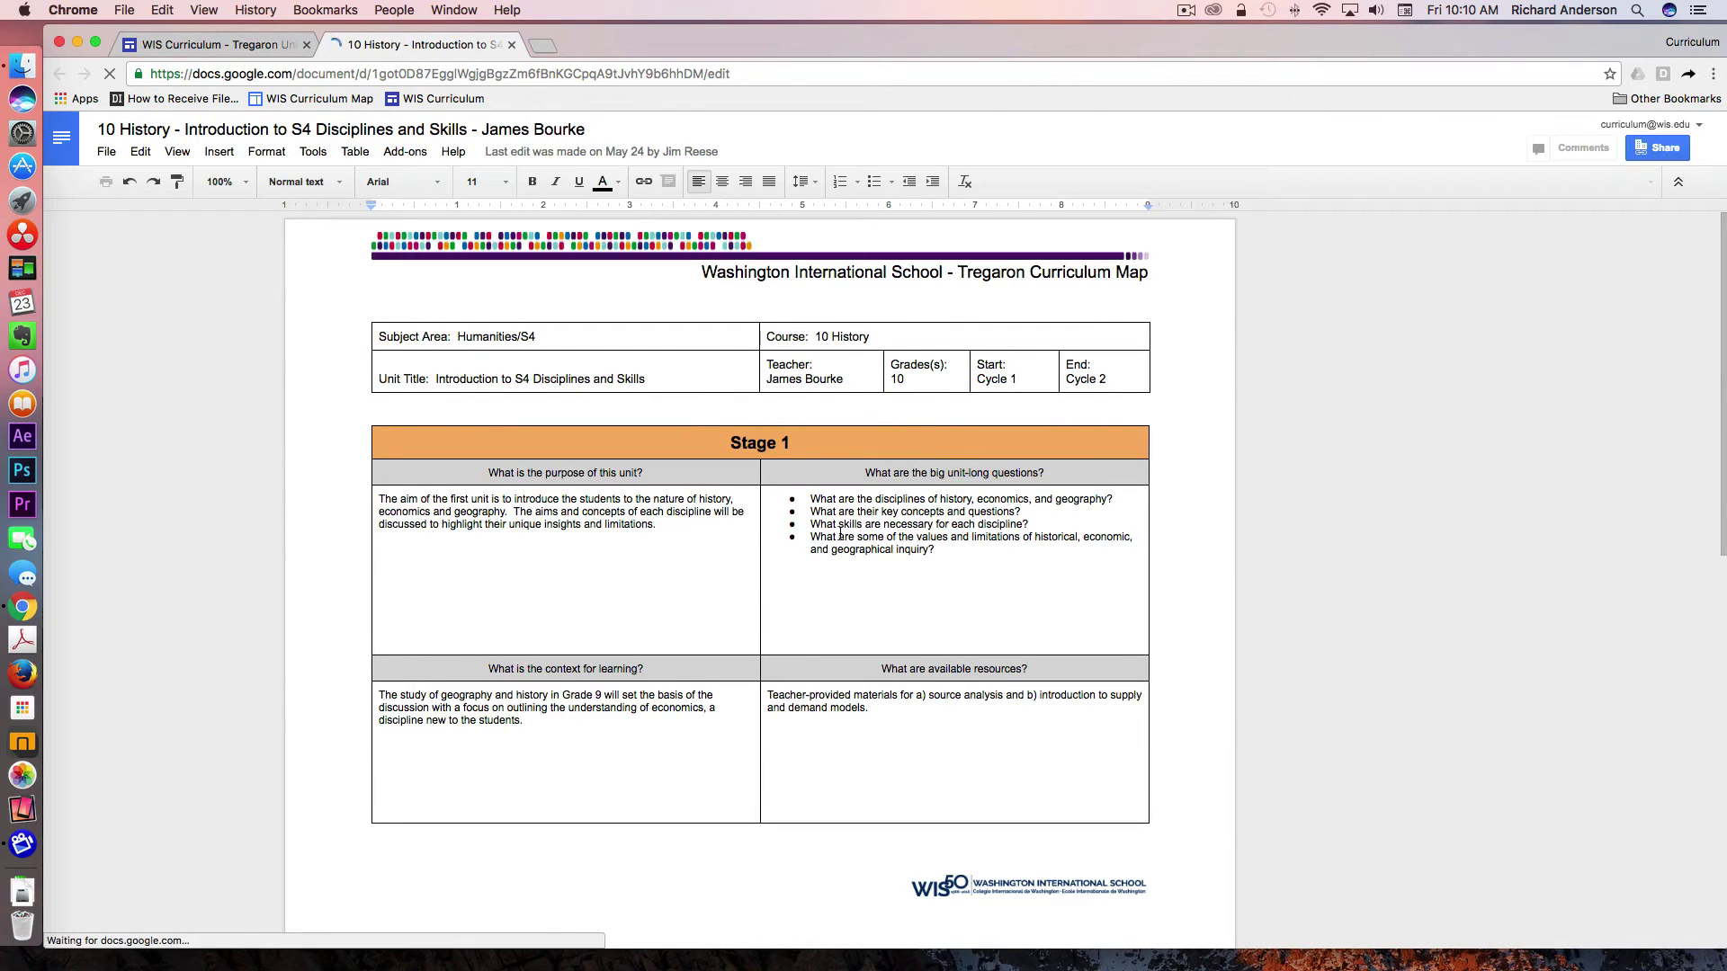
scroll(840, 533, "down", 10)
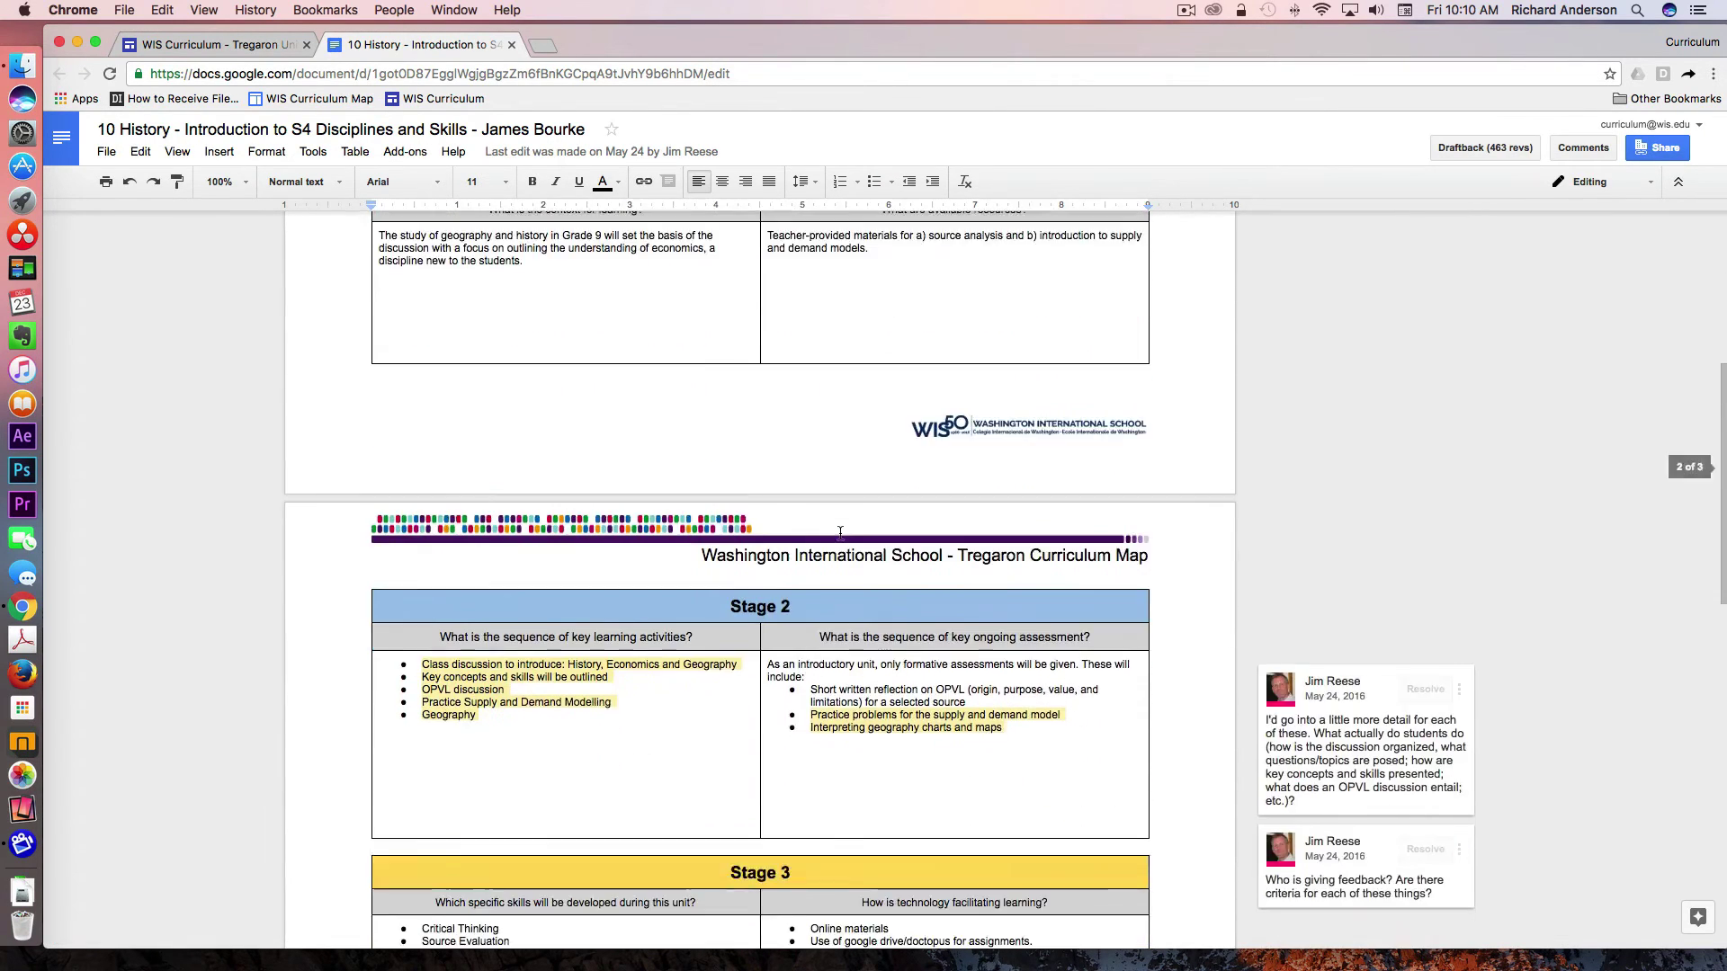
scroll(840, 534, "down", 6)
scroll(840, 534, "up", 4)
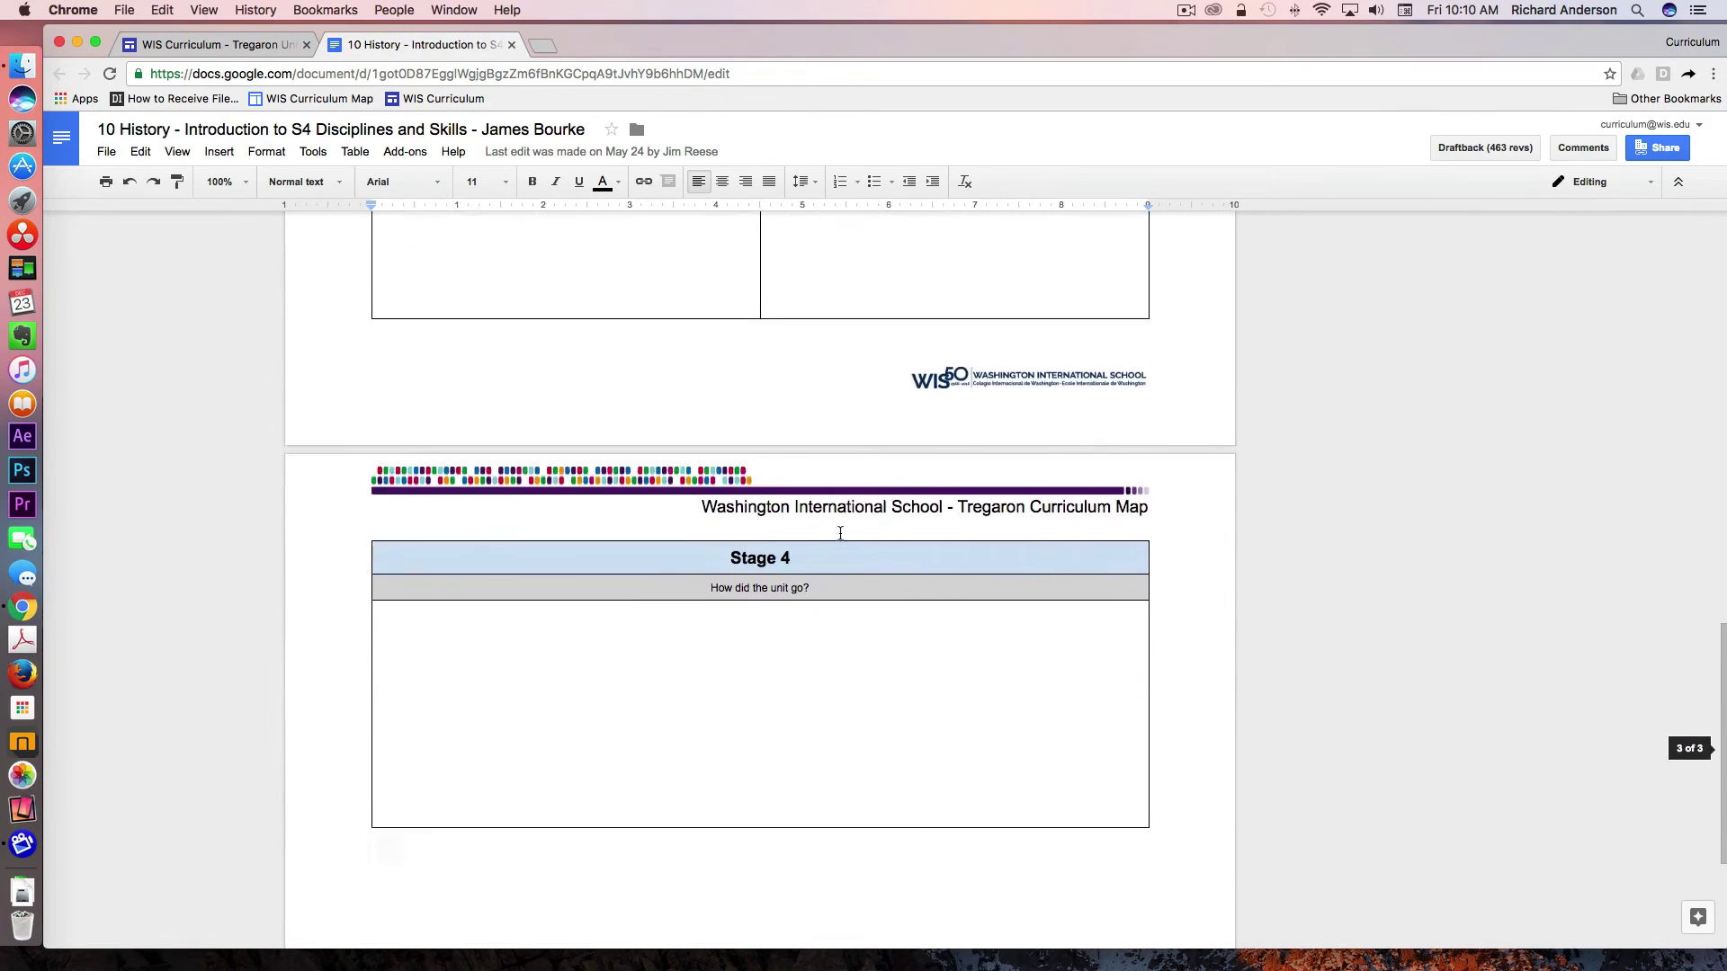
scroll(840, 533, "up", 12)
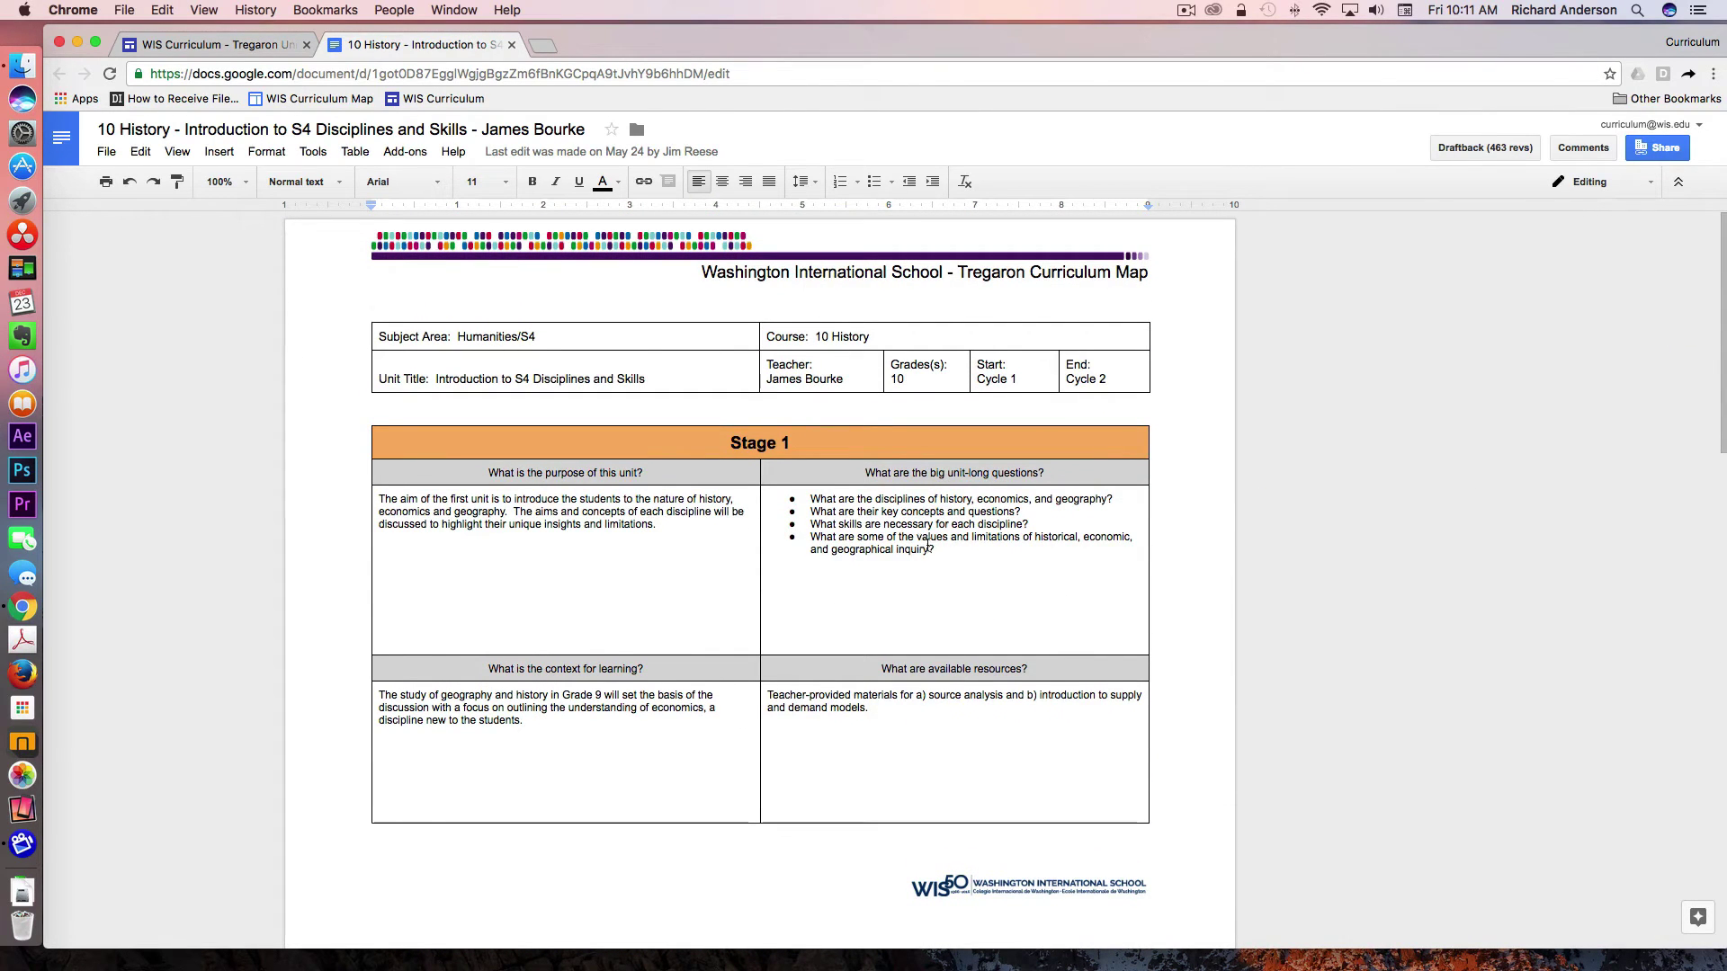
left_click(511, 44)
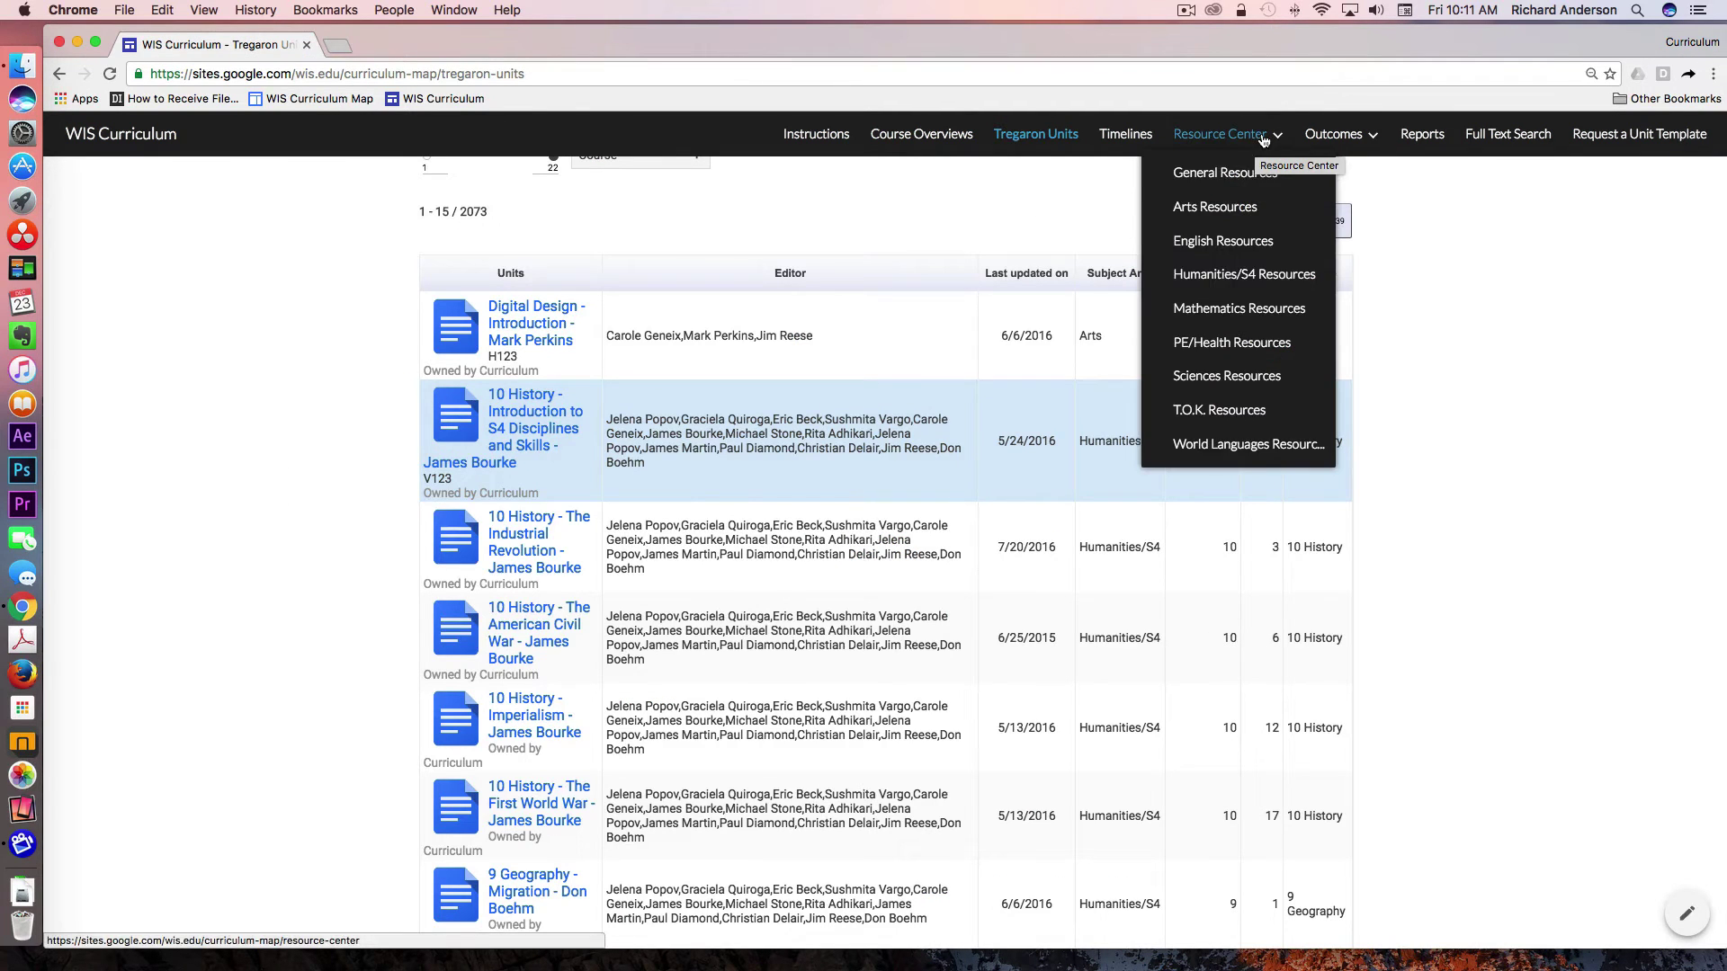
Step: Go to the PE/Health page under Outcomes in the navigation bar
mouse_move(1334, 137)
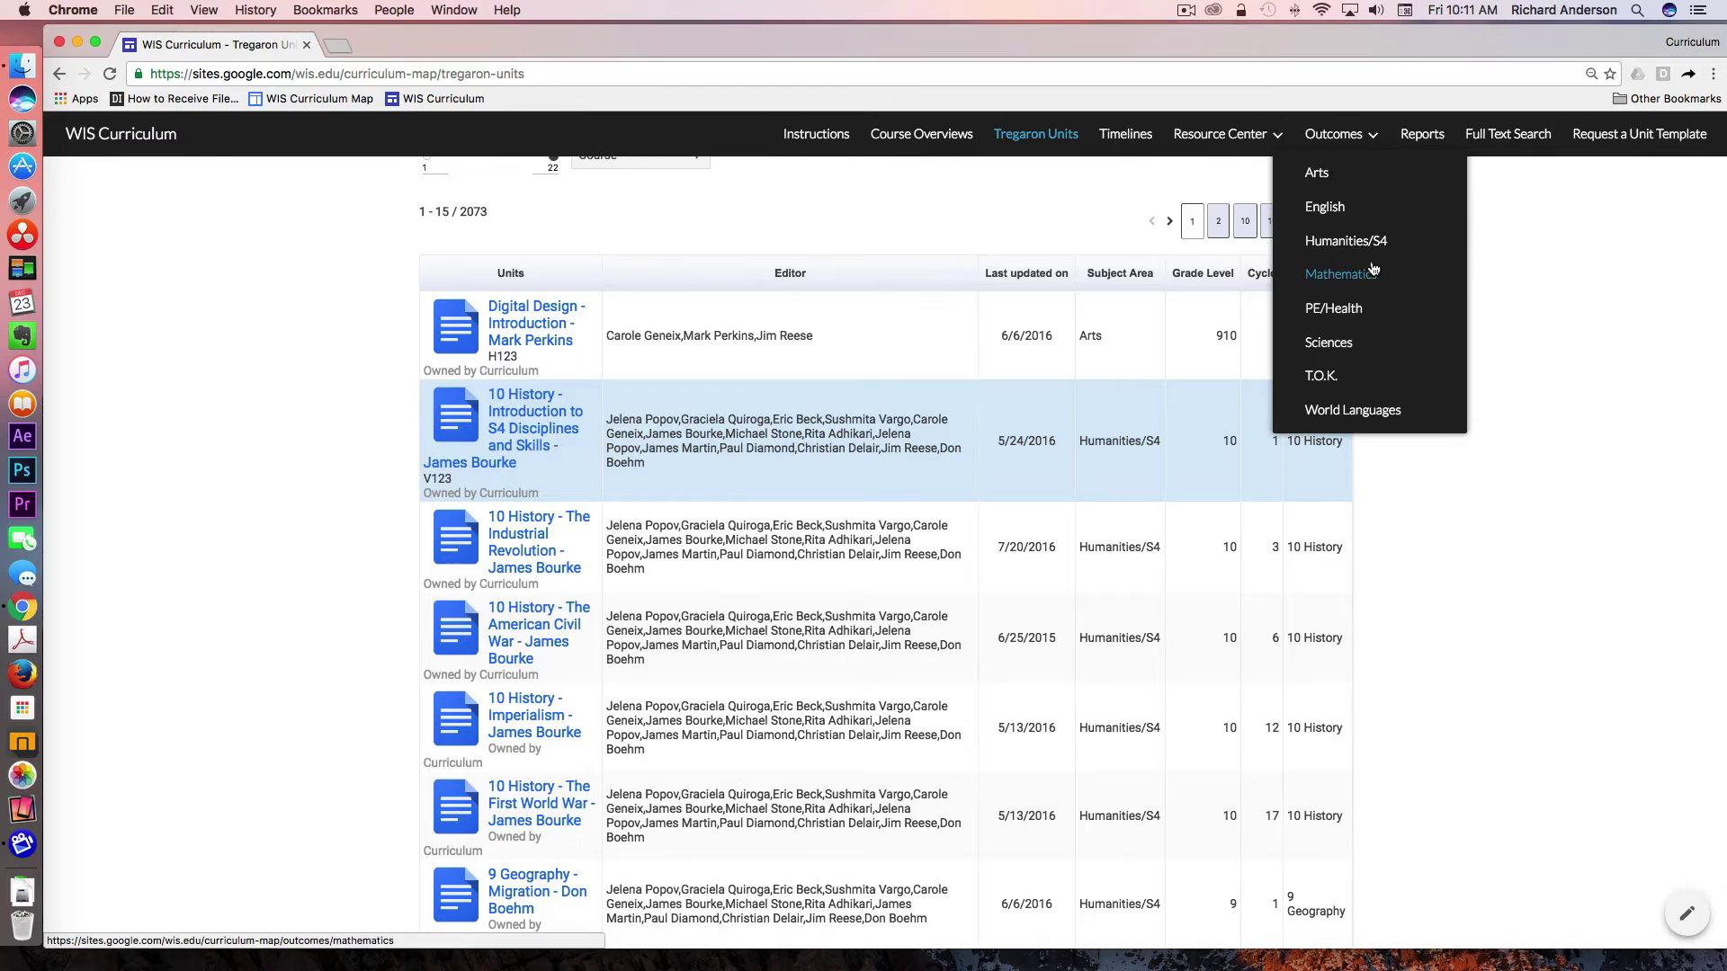
left_click(1347, 311)
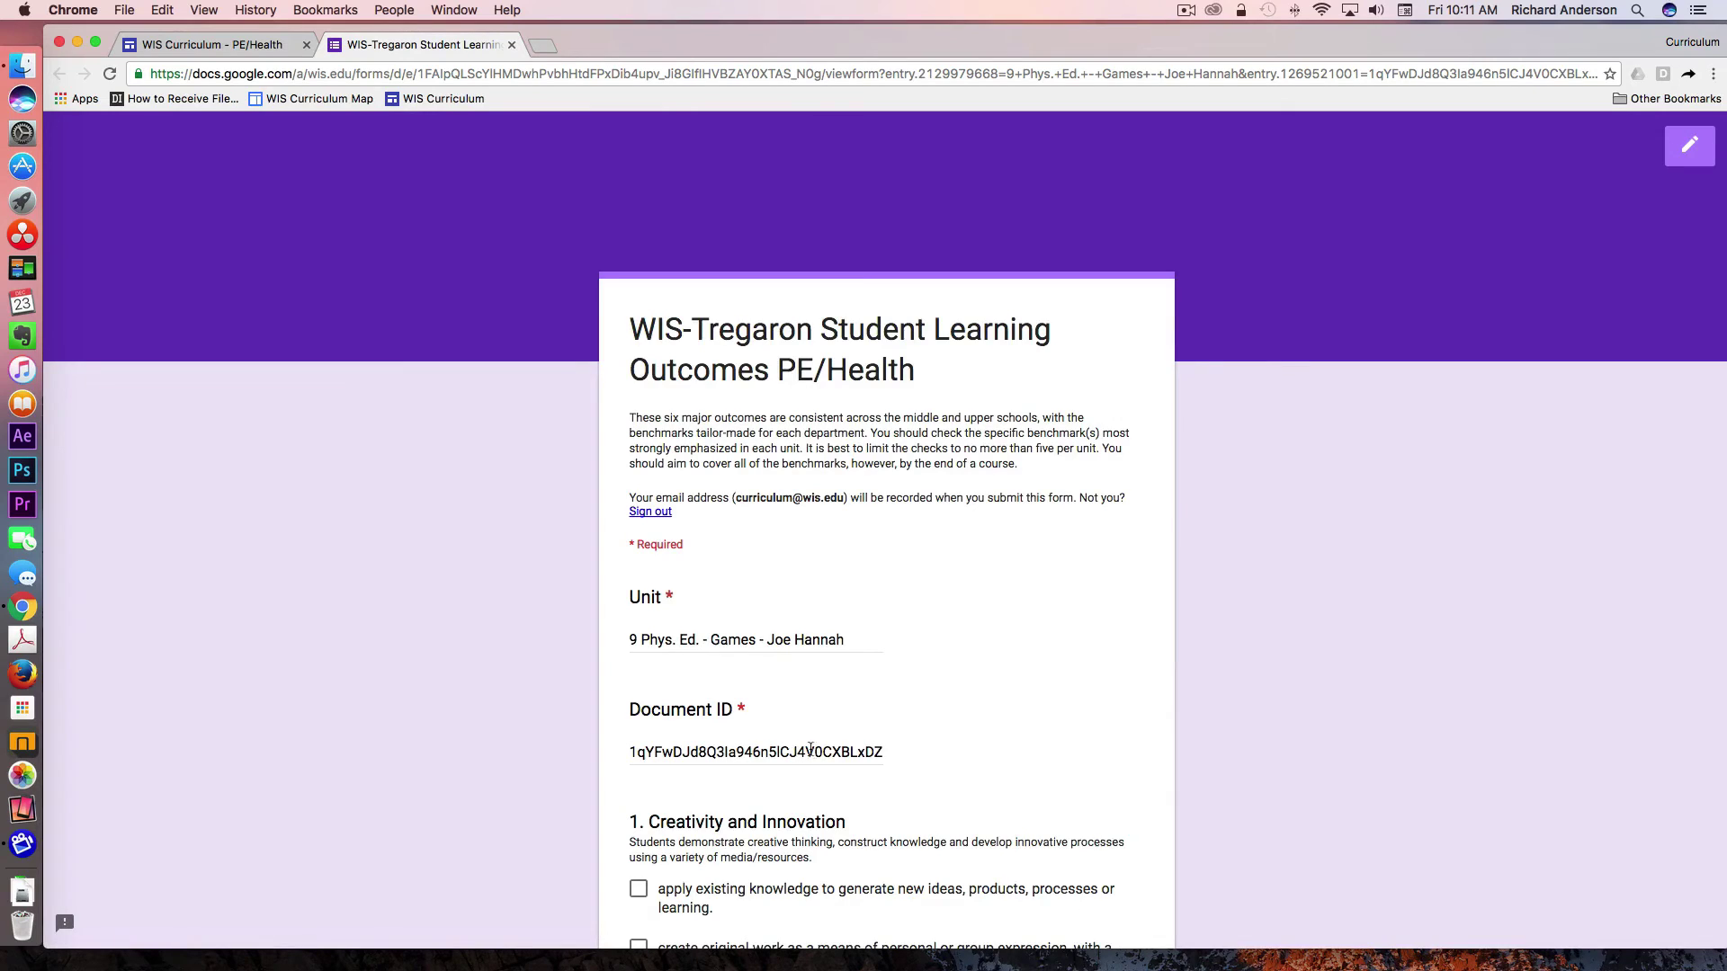
Step: Scroll through the PE/Health outcomes form, then close its tab and leave without submitting
scroll(795, 749, "down", 2)
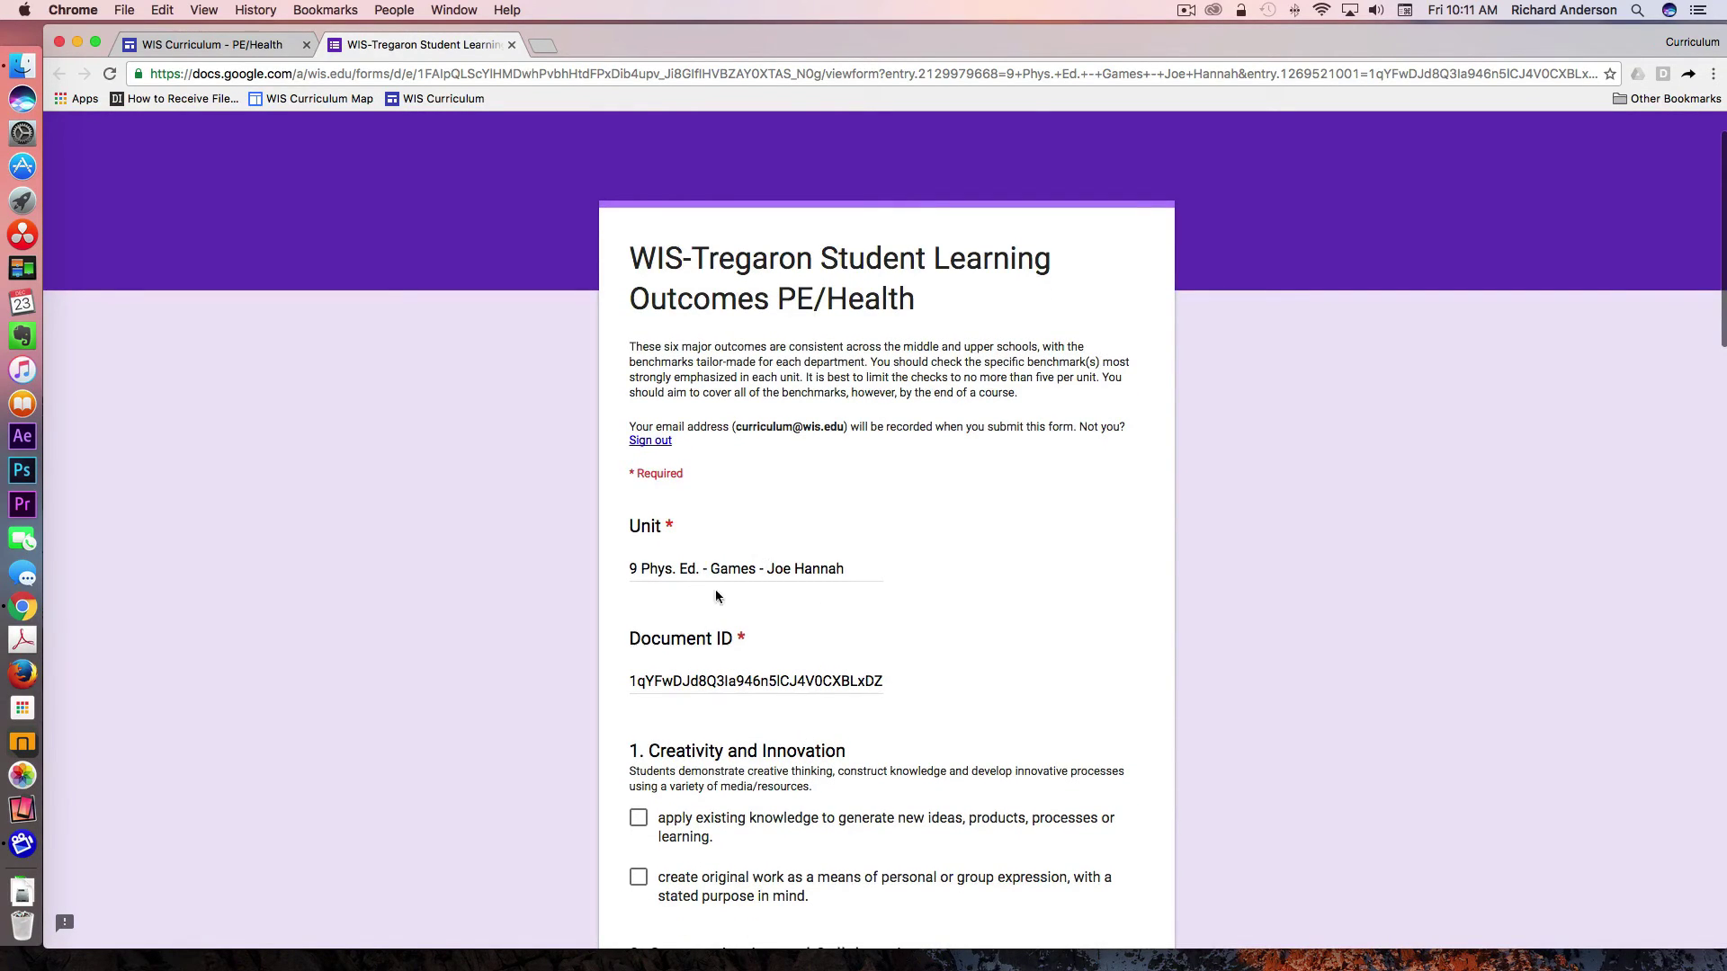
scroll(870, 708, "down", 6)
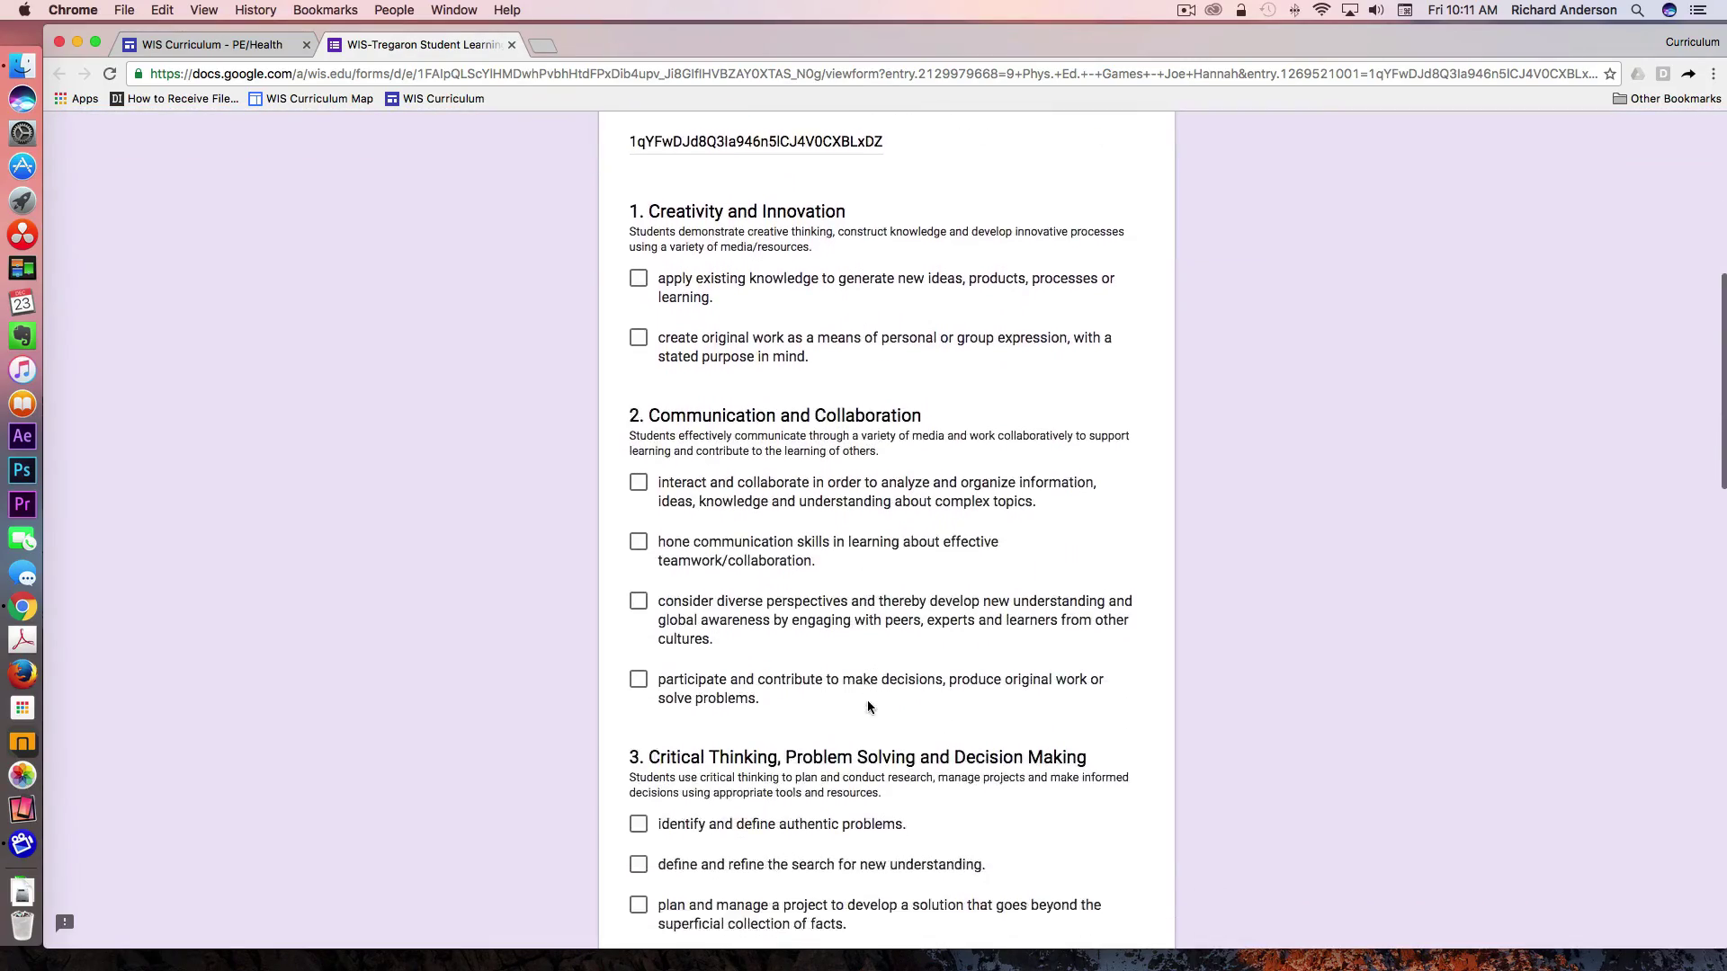
scroll(870, 708, "down", 15)
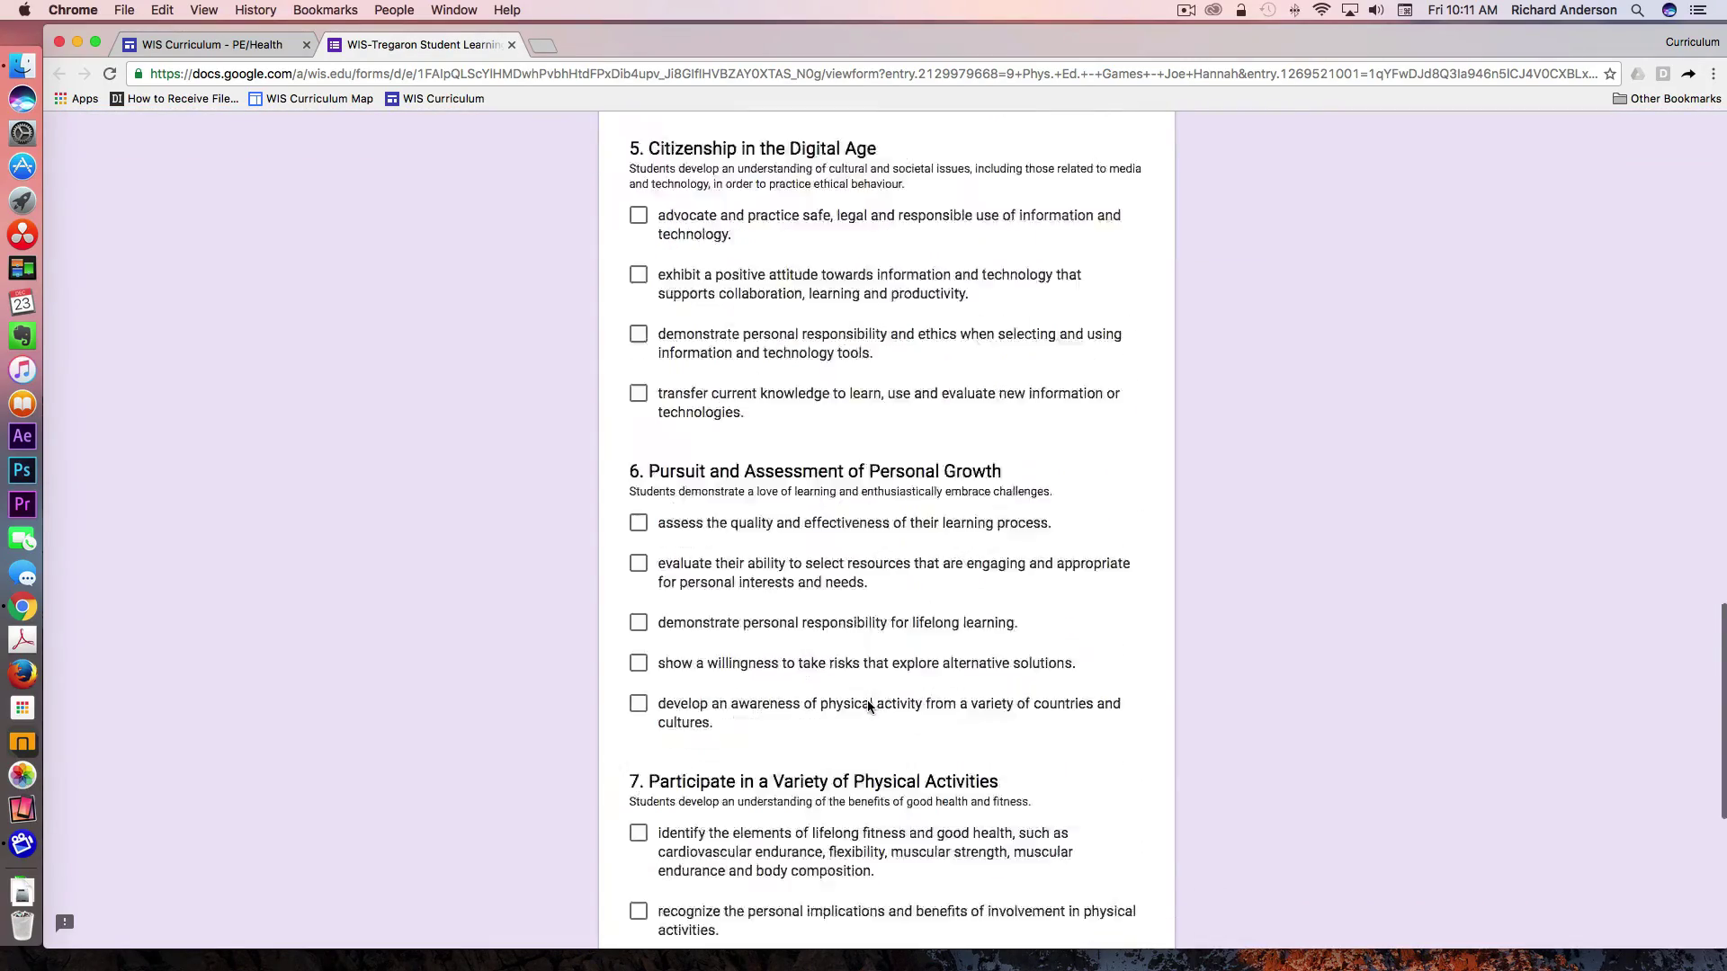
scroll(870, 708, "down", 4)
scroll(869, 708, "up", 11)
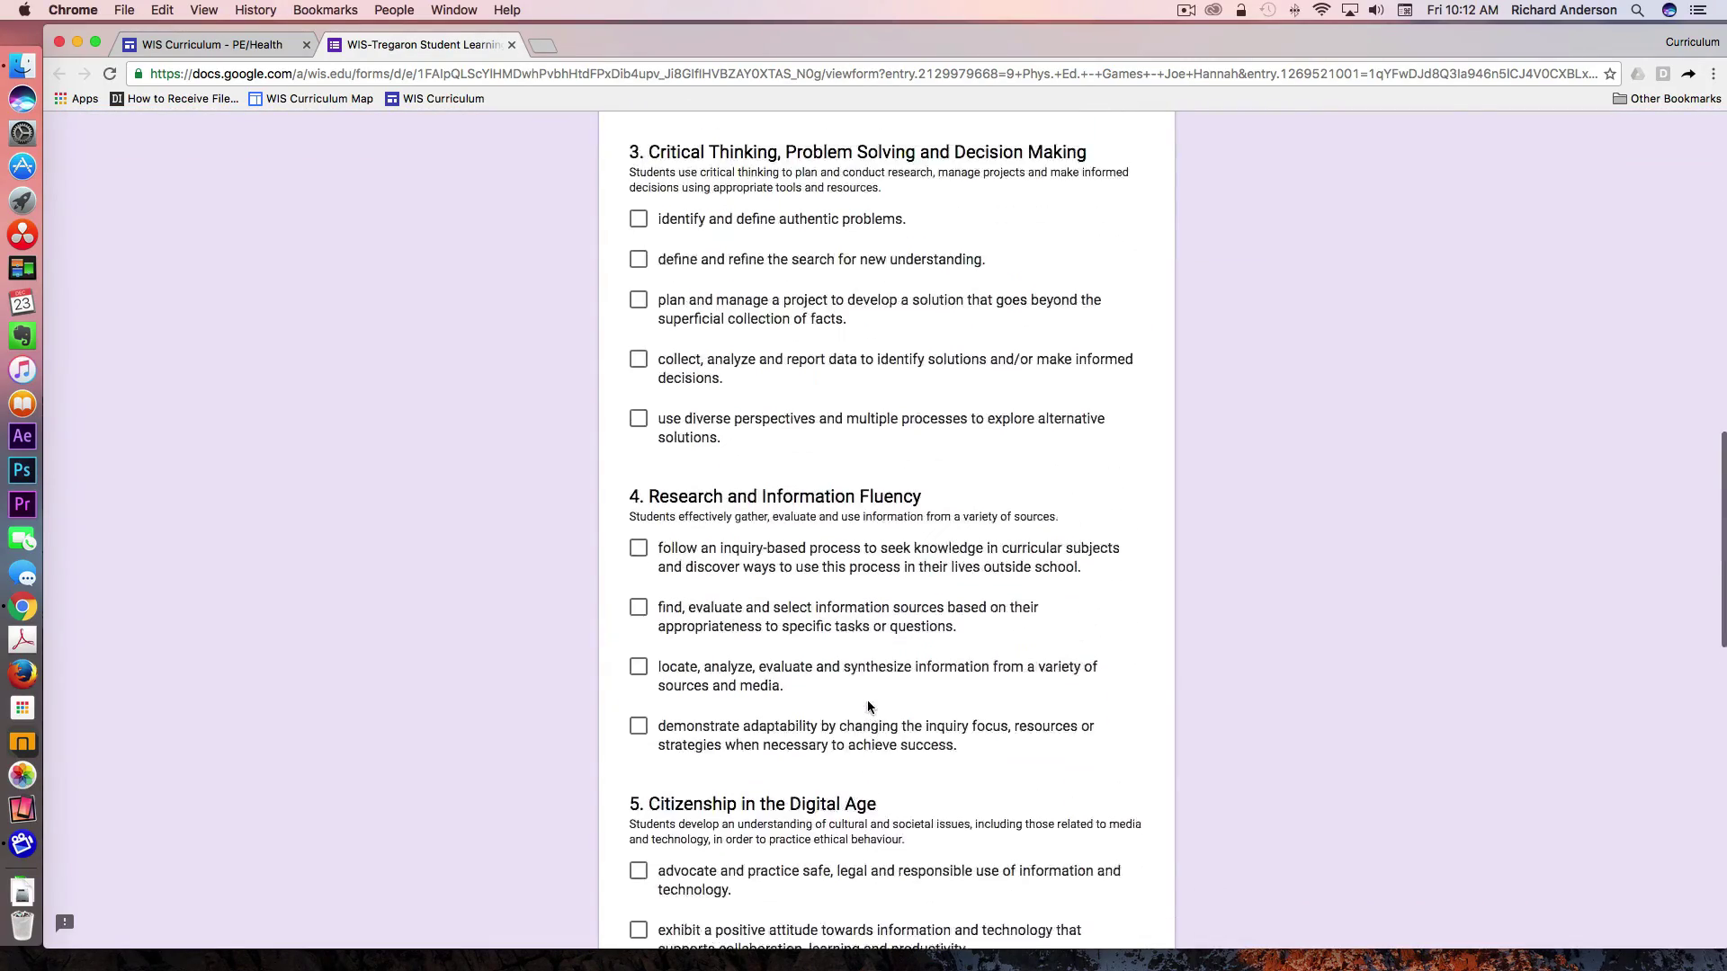
scroll(870, 708, "up", 9)
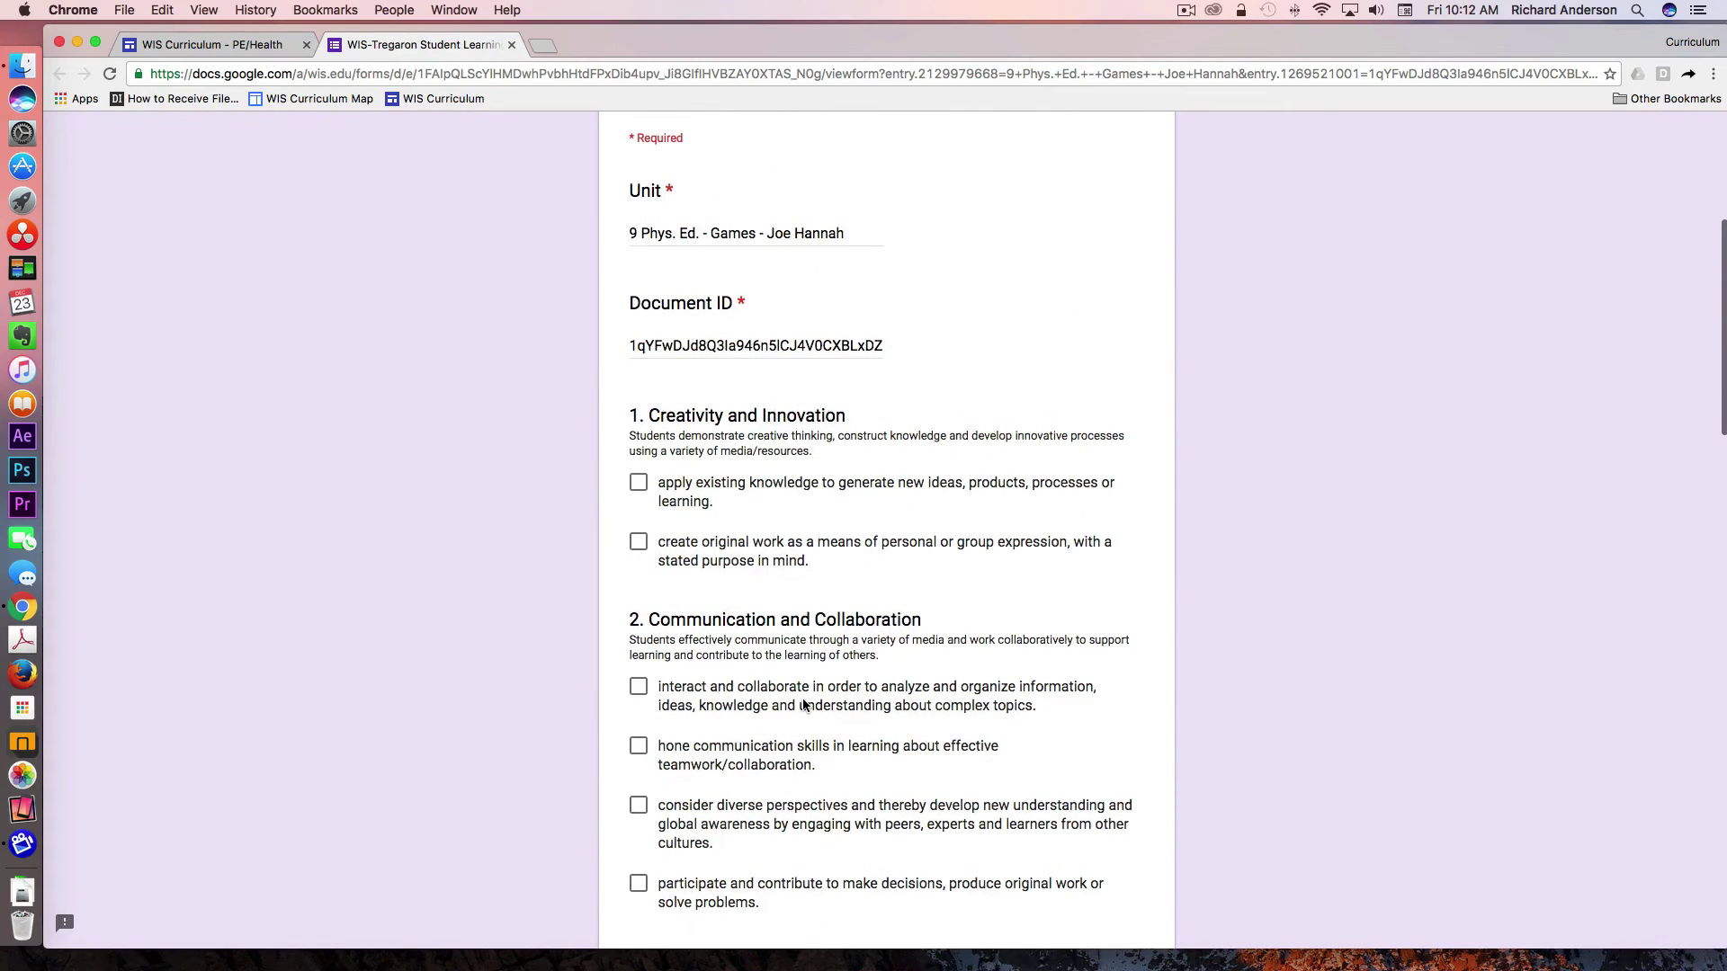
scroll(805, 706, "up", 5)
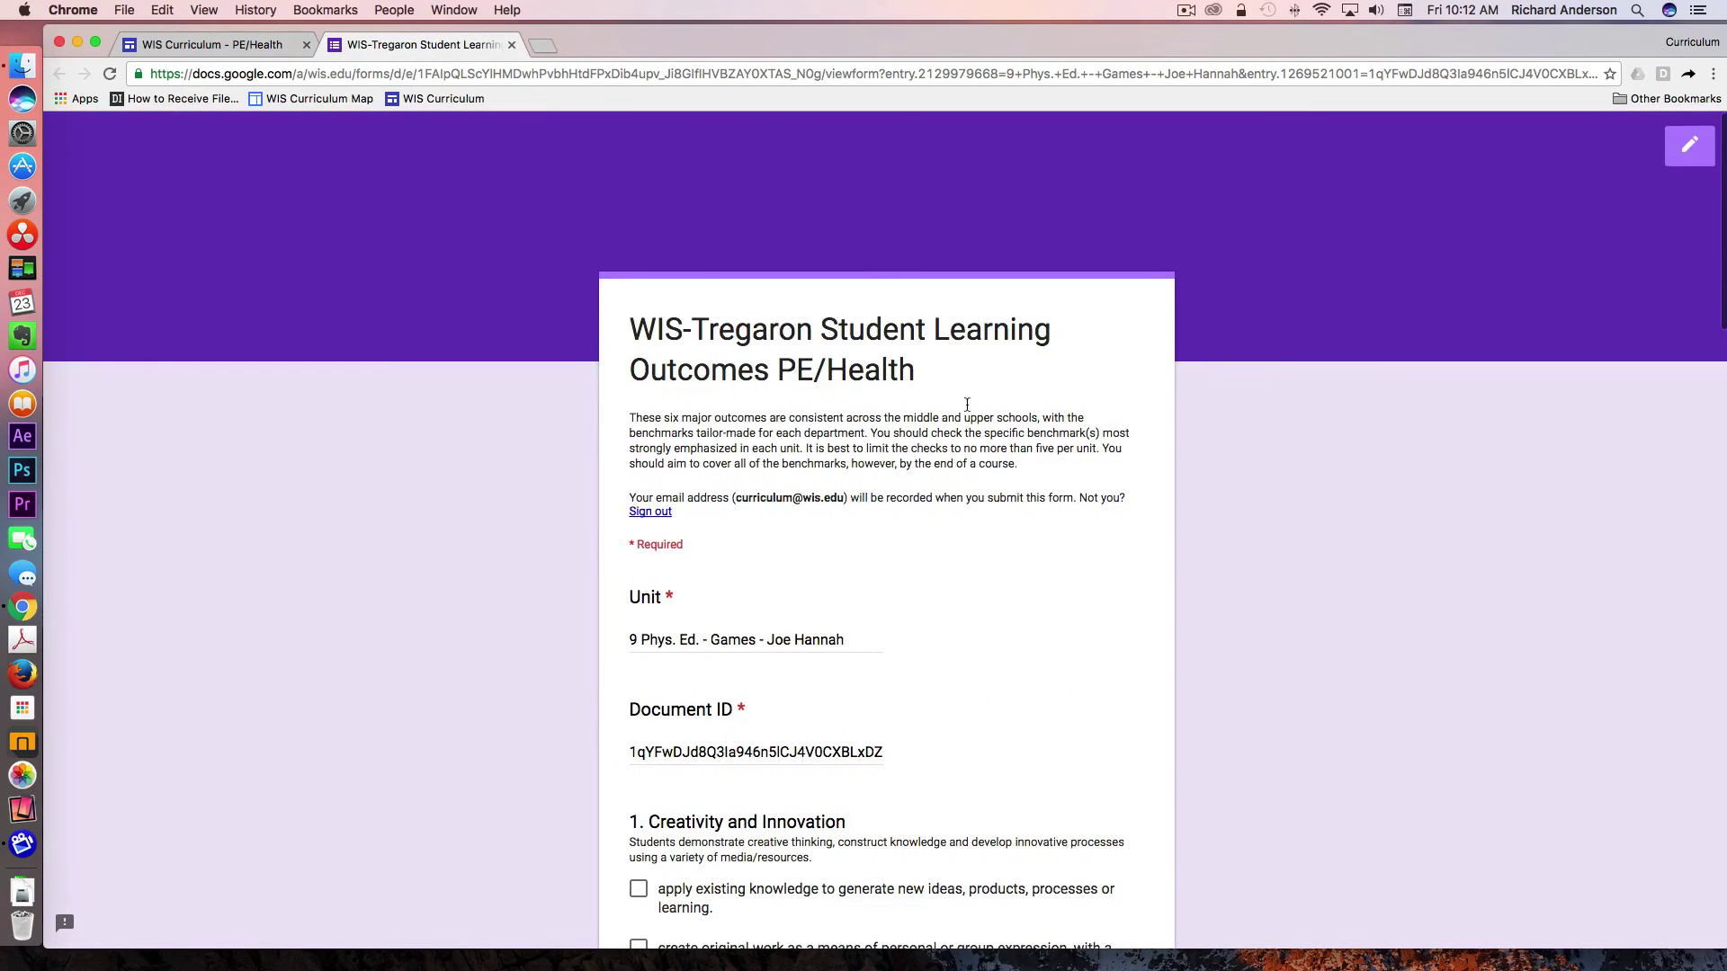
left_click(509, 46)
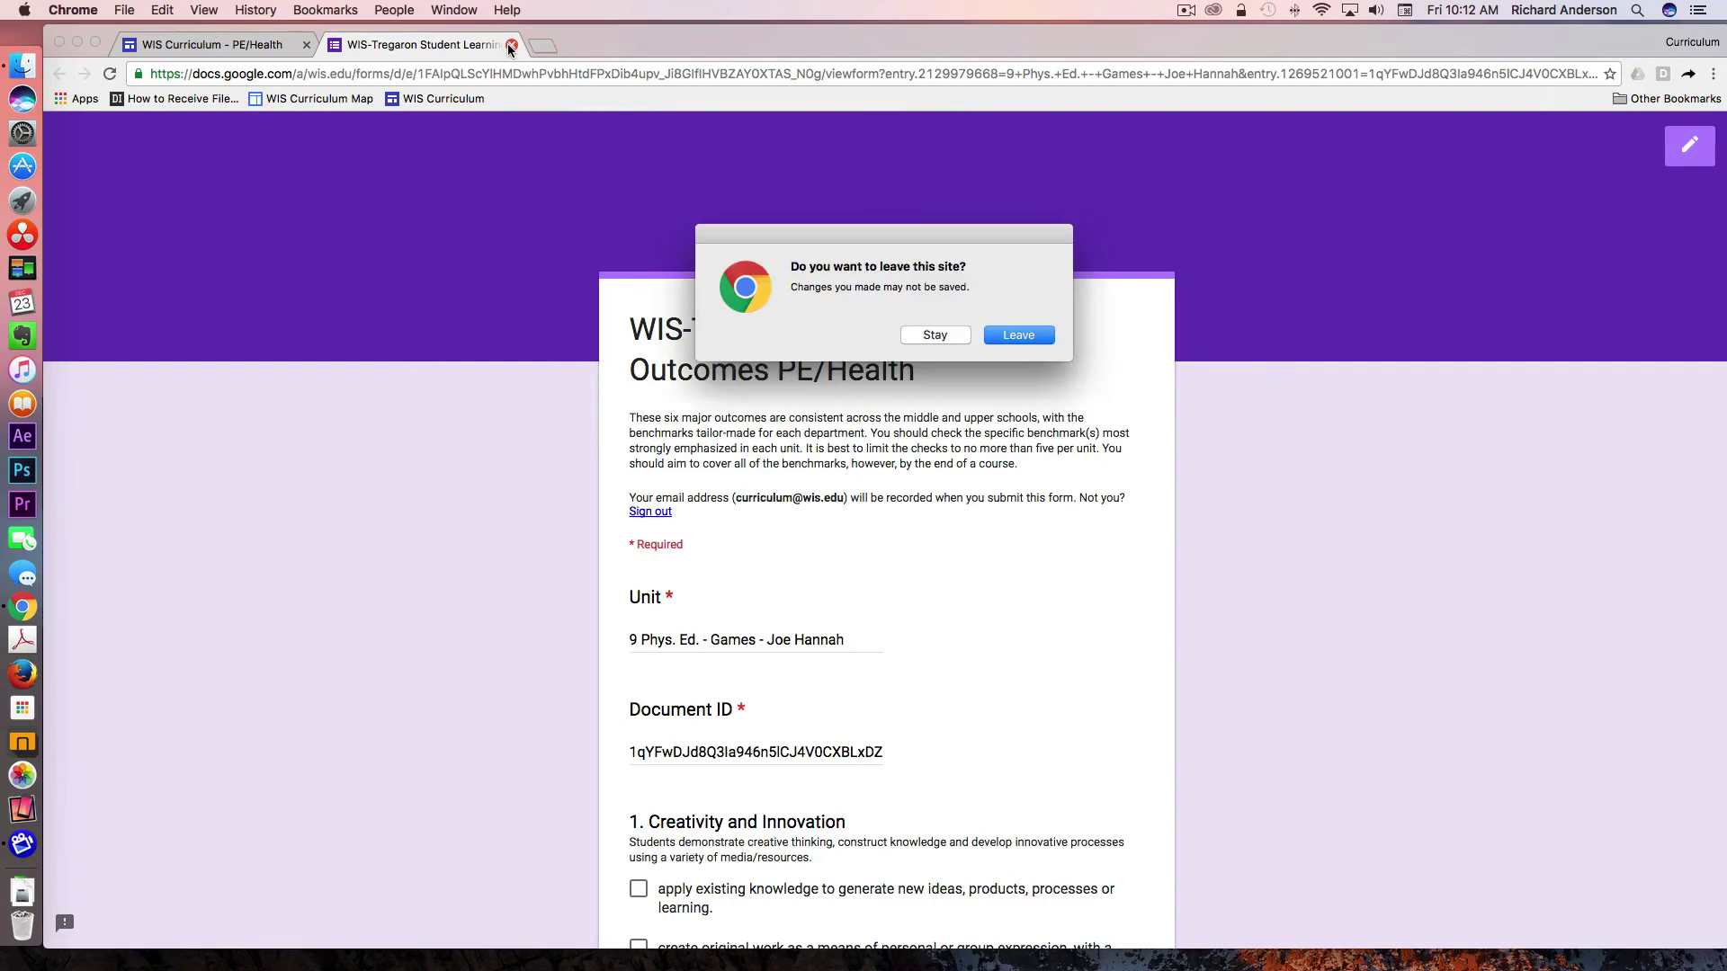
left_click(1029, 331)
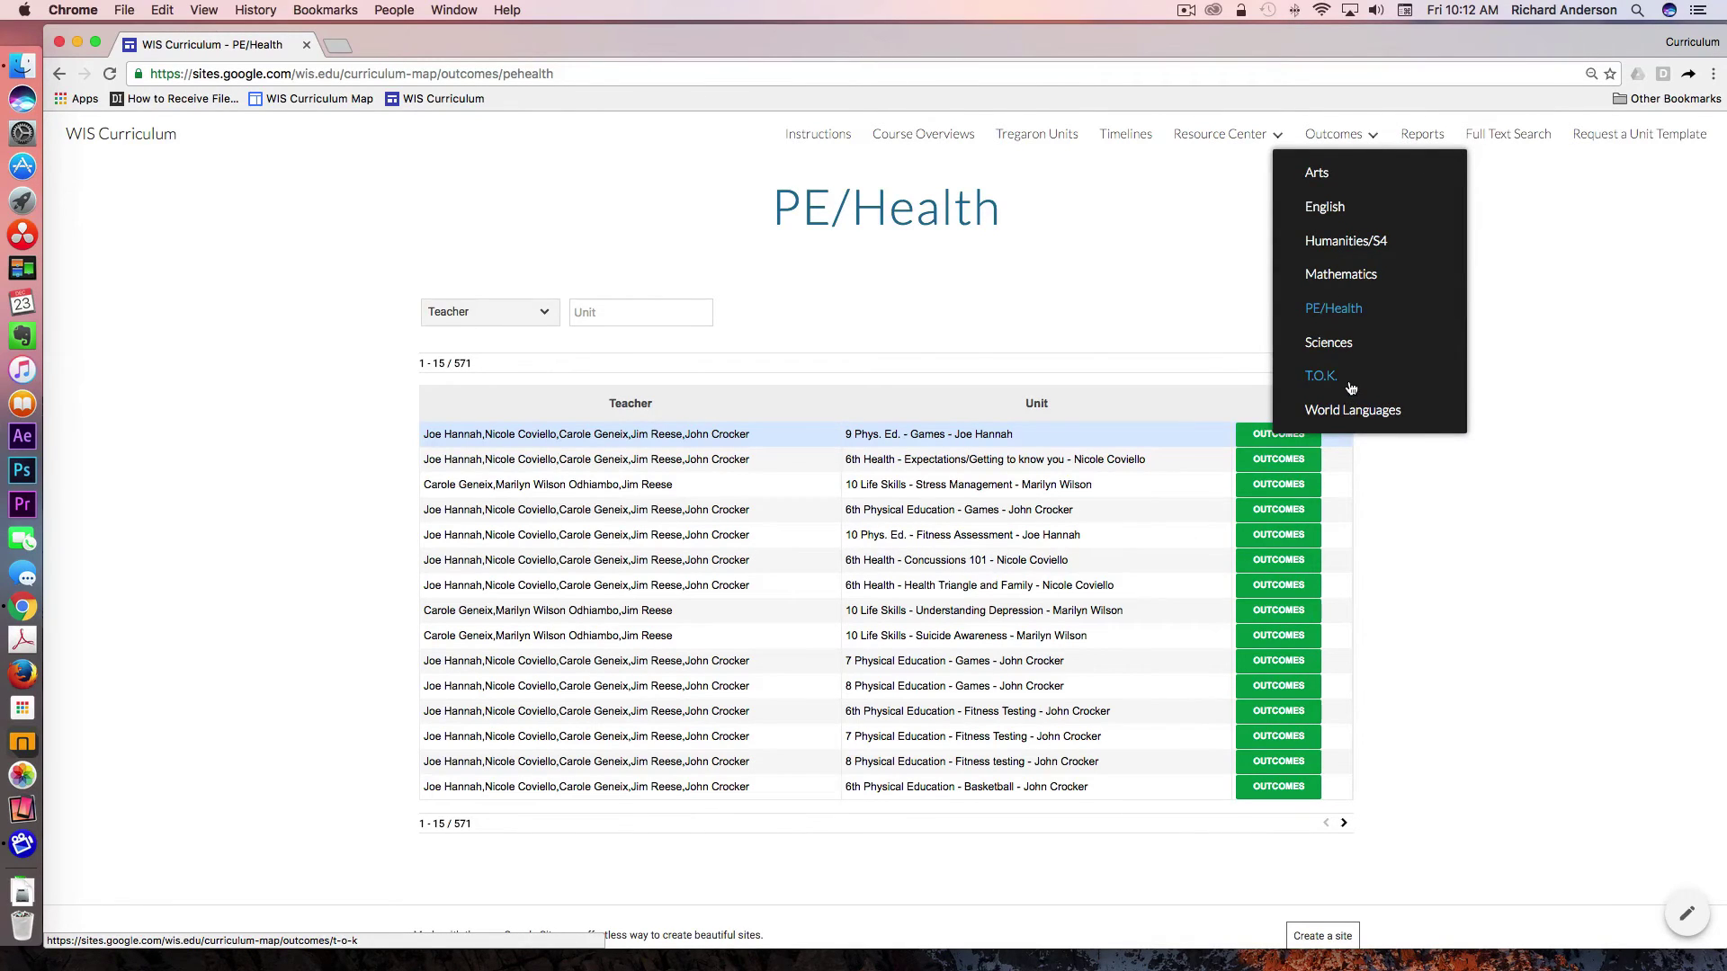
Step: Open the Reports page and scroll through its grade-level and subject-area pie charts
left_click(1425, 136)
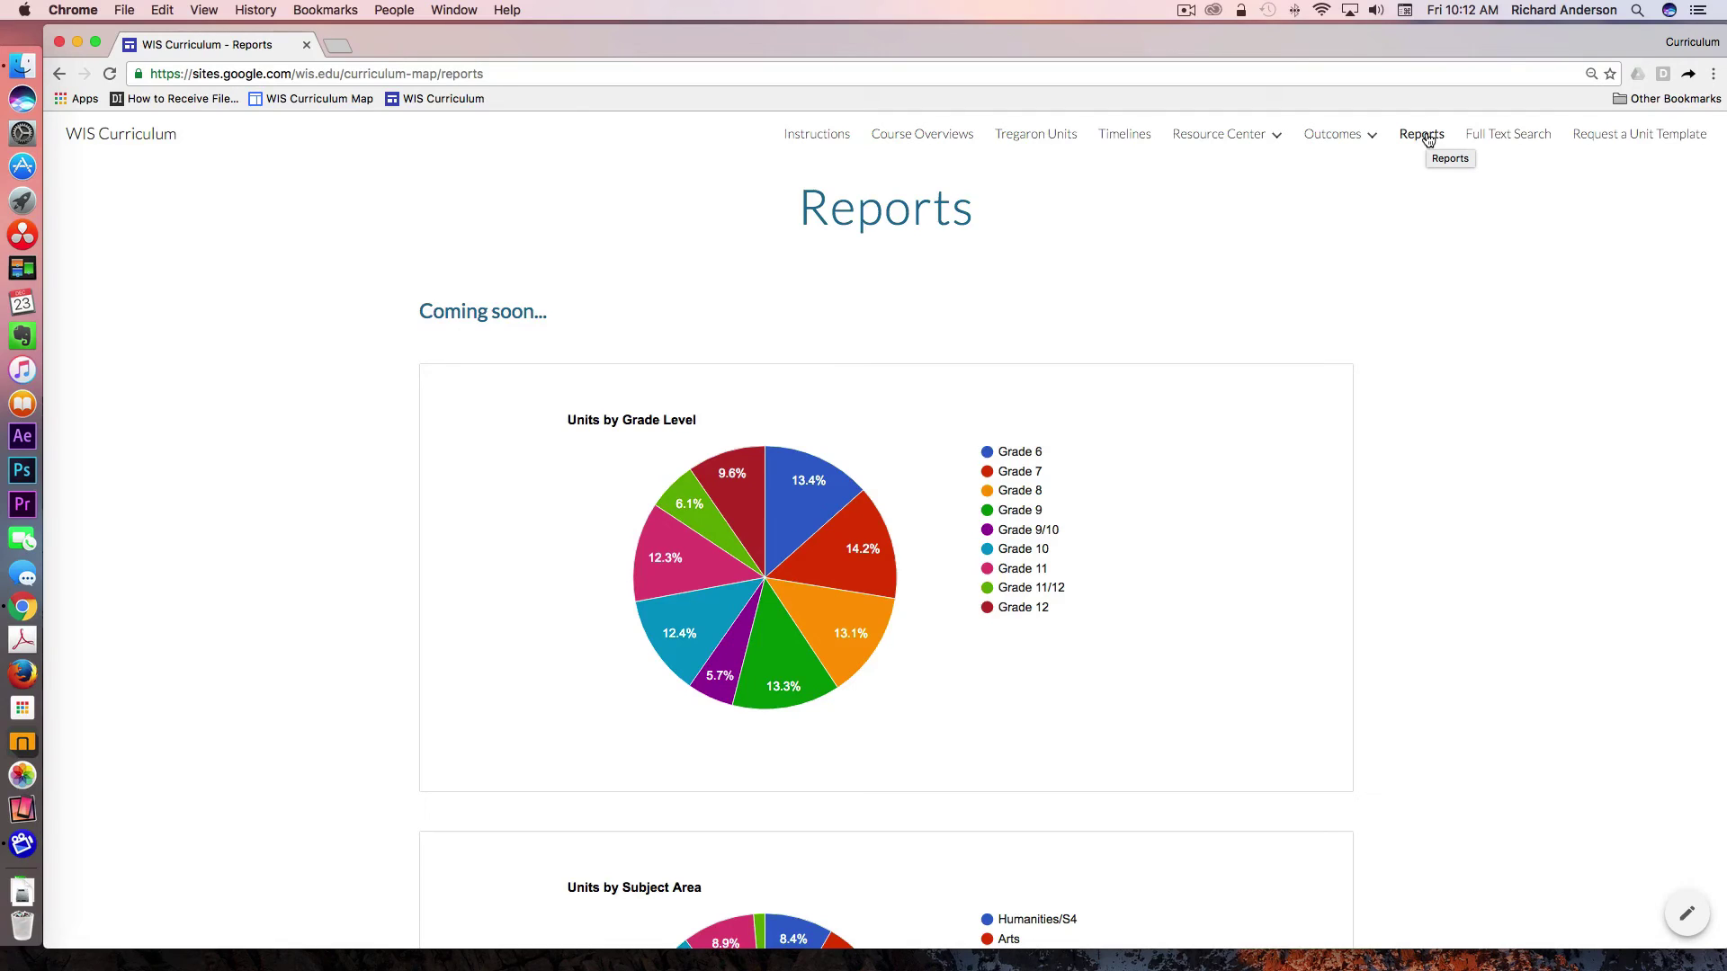
scroll(1524, 477, "down", 3)
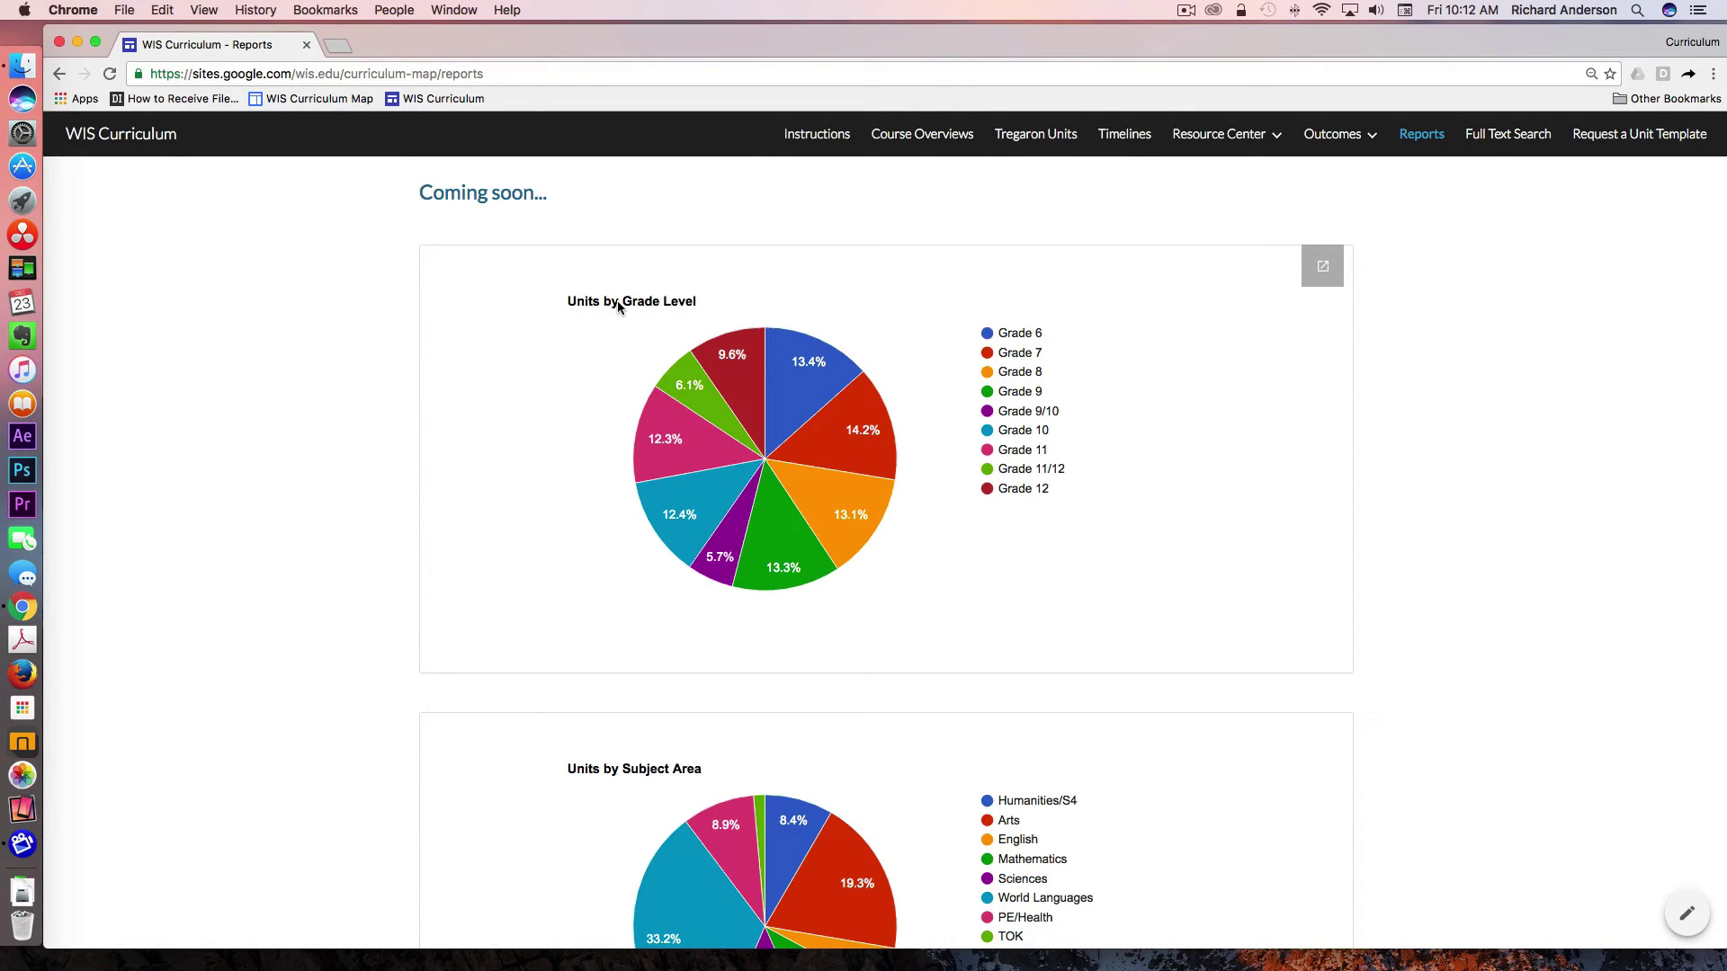
scroll(910, 504, "down", 5)
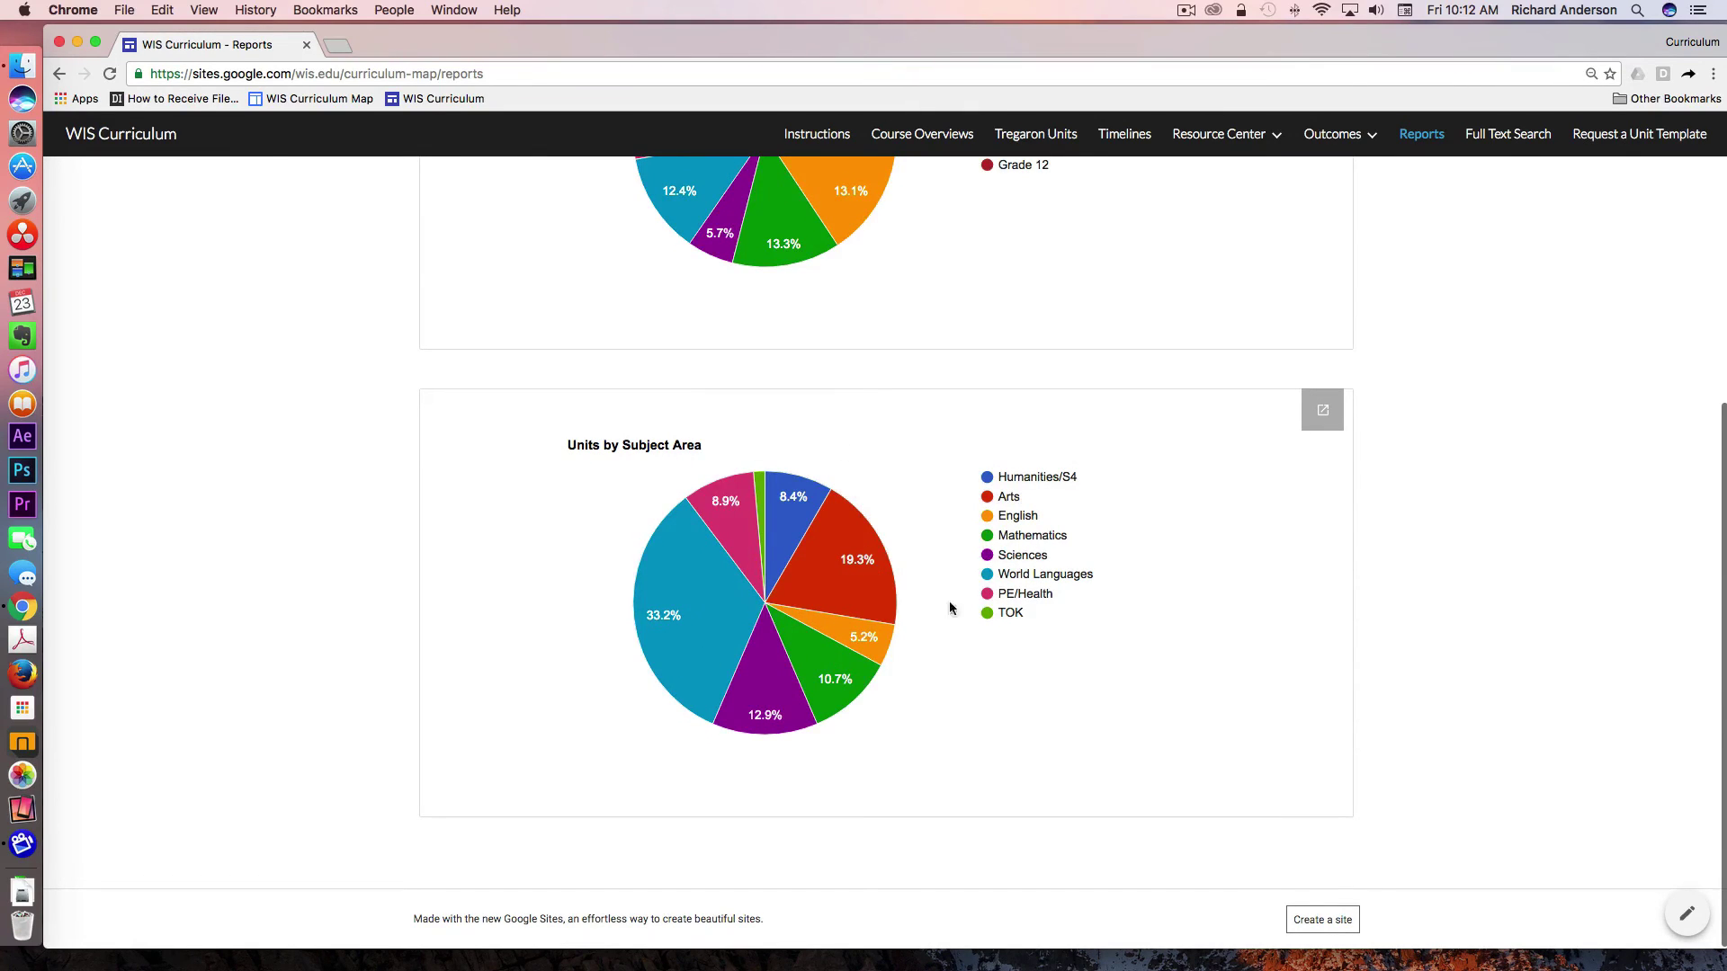
Step: Return to the top of Reports and go to the Full Text Search page
mouse_move(709, 579)
scroll(1226, 571, "up", 5)
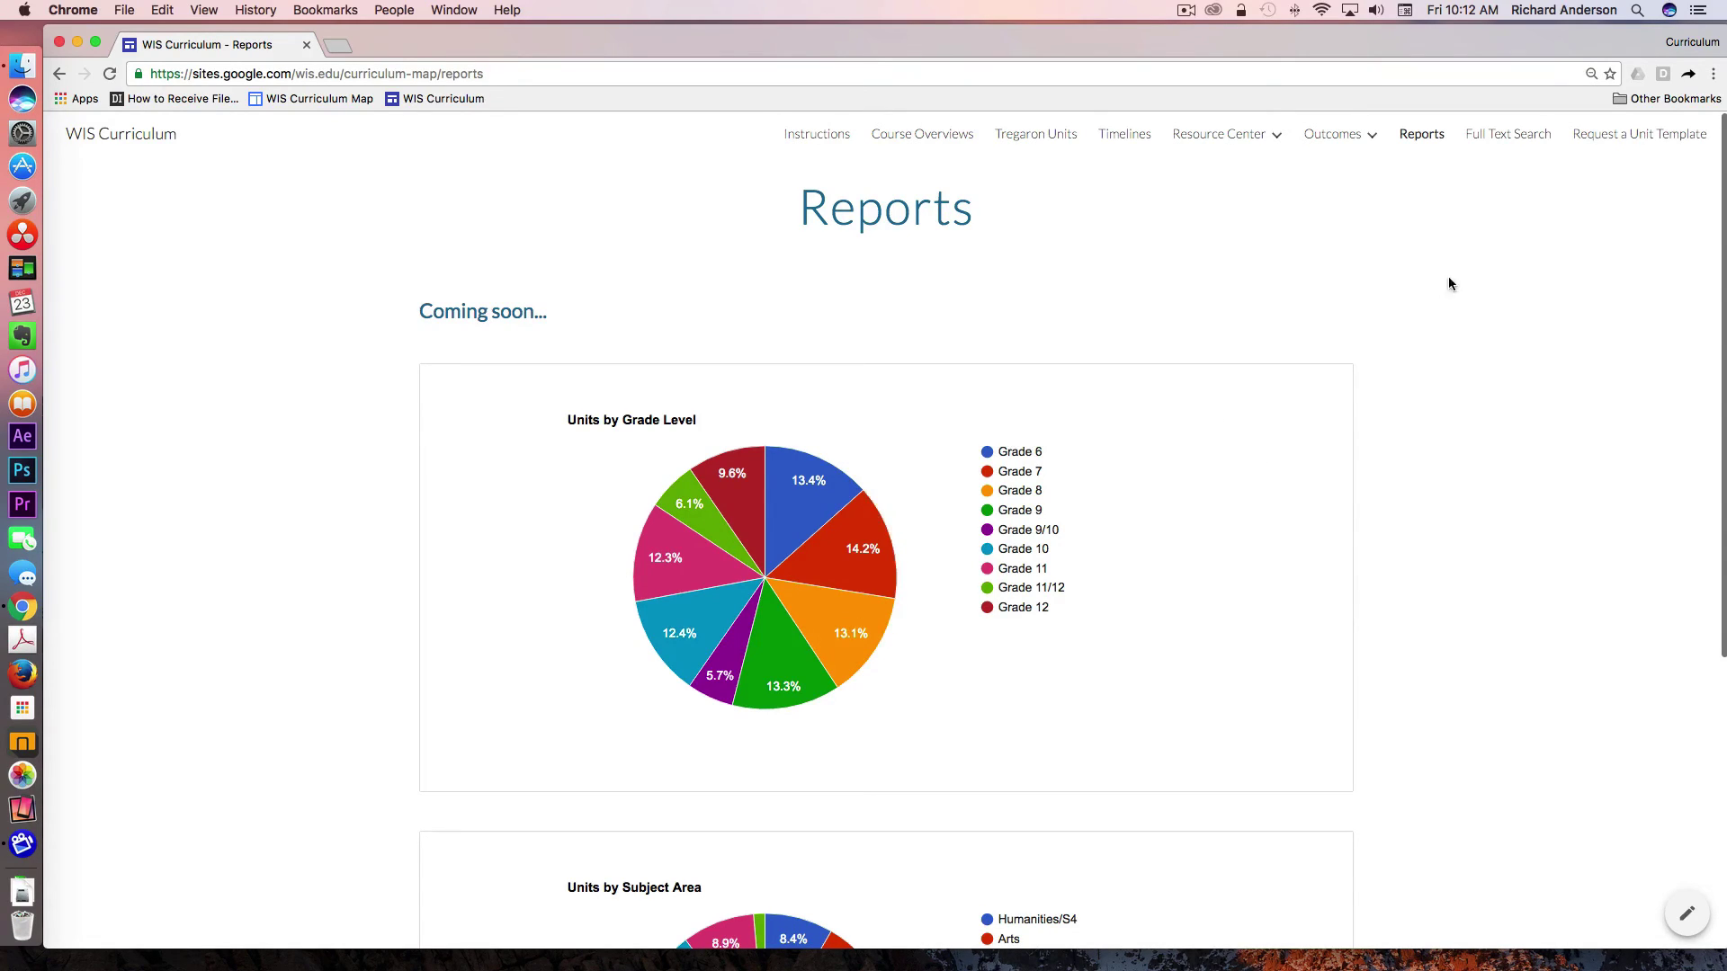
left_click(1511, 135)
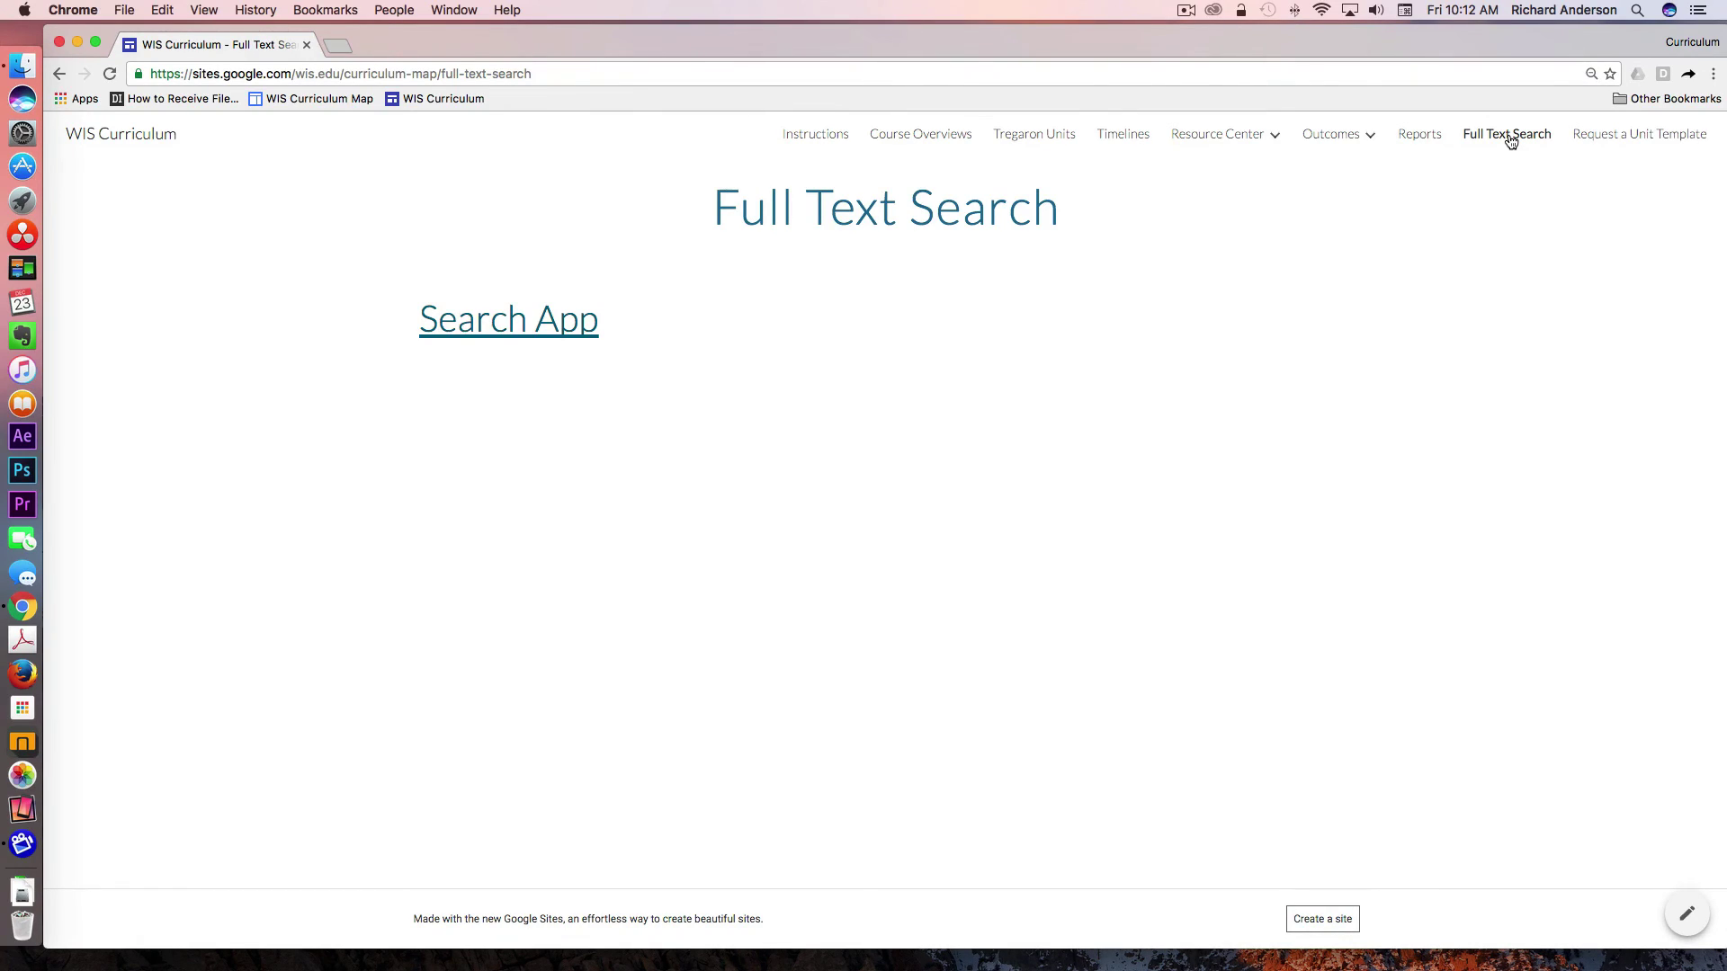
left_click(530, 334)
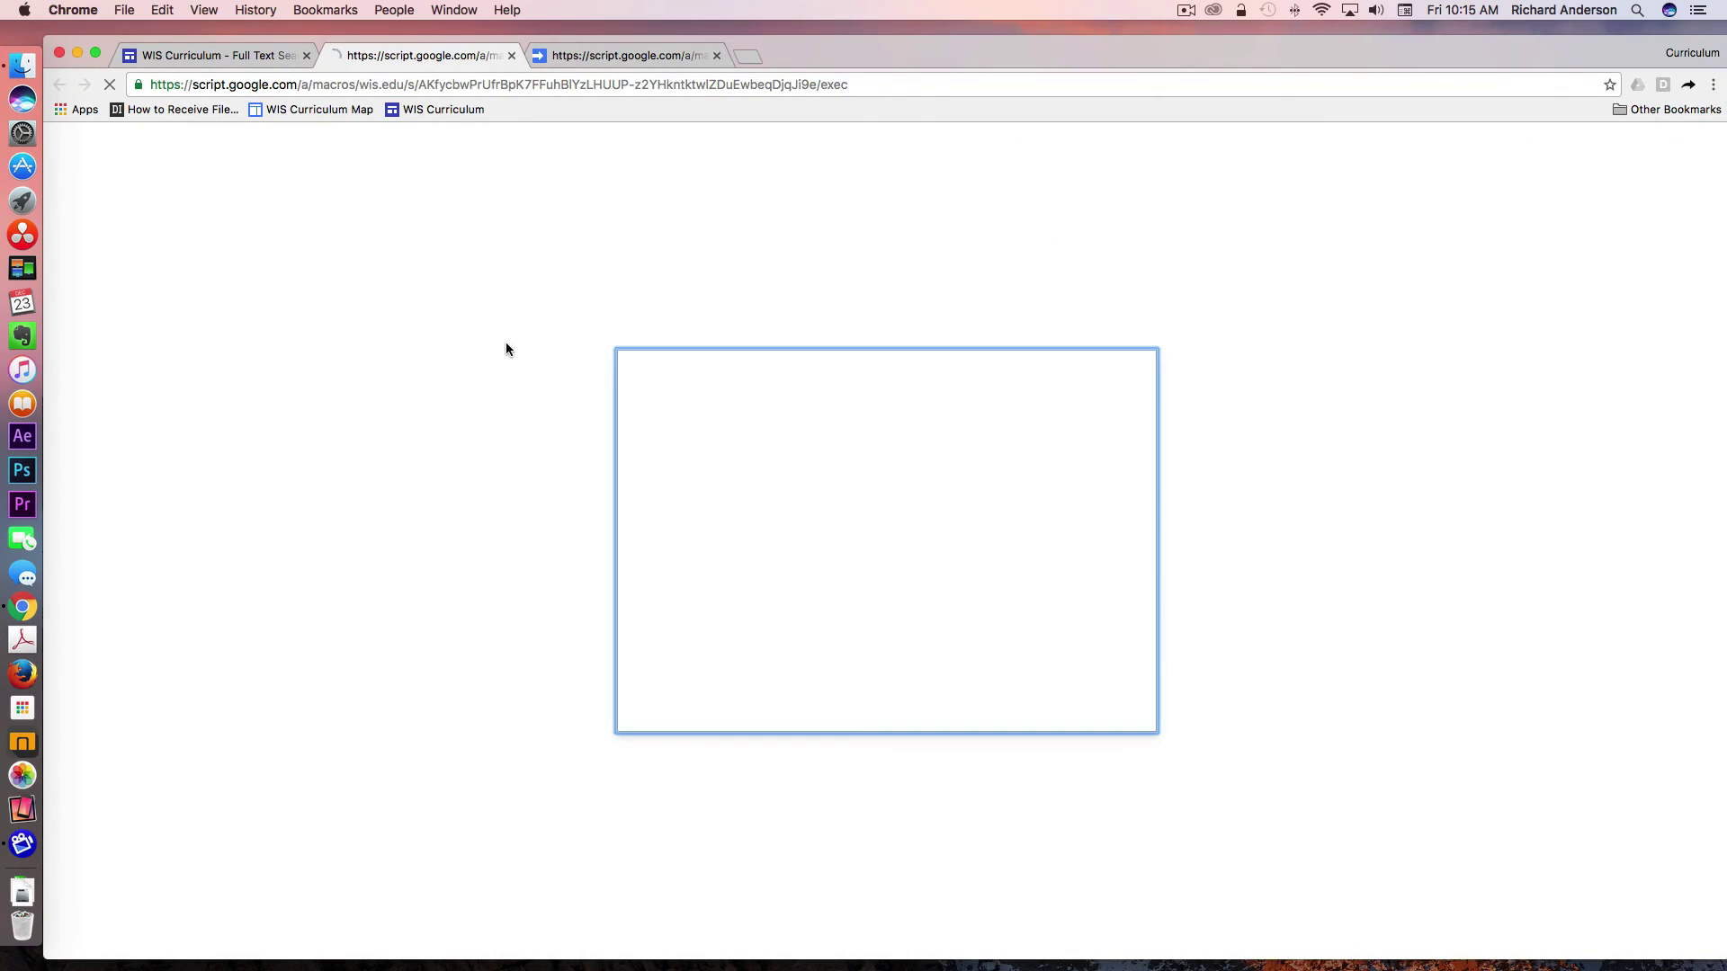
left_click(716, 55)
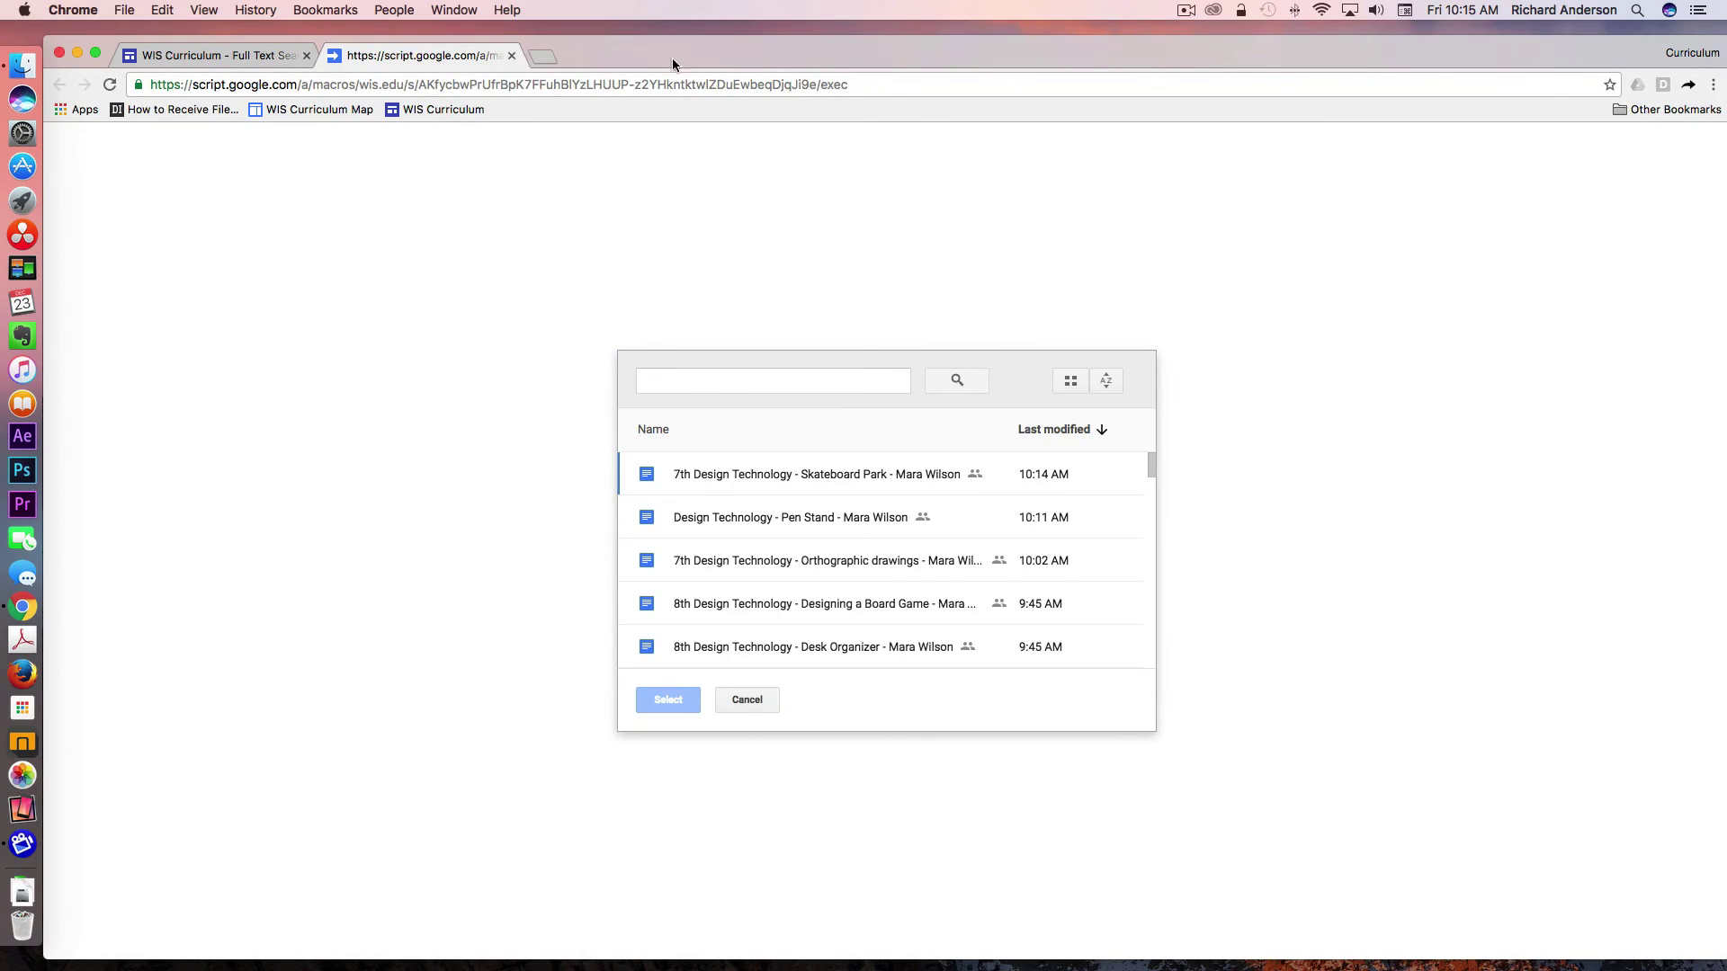
left_click(734, 379)
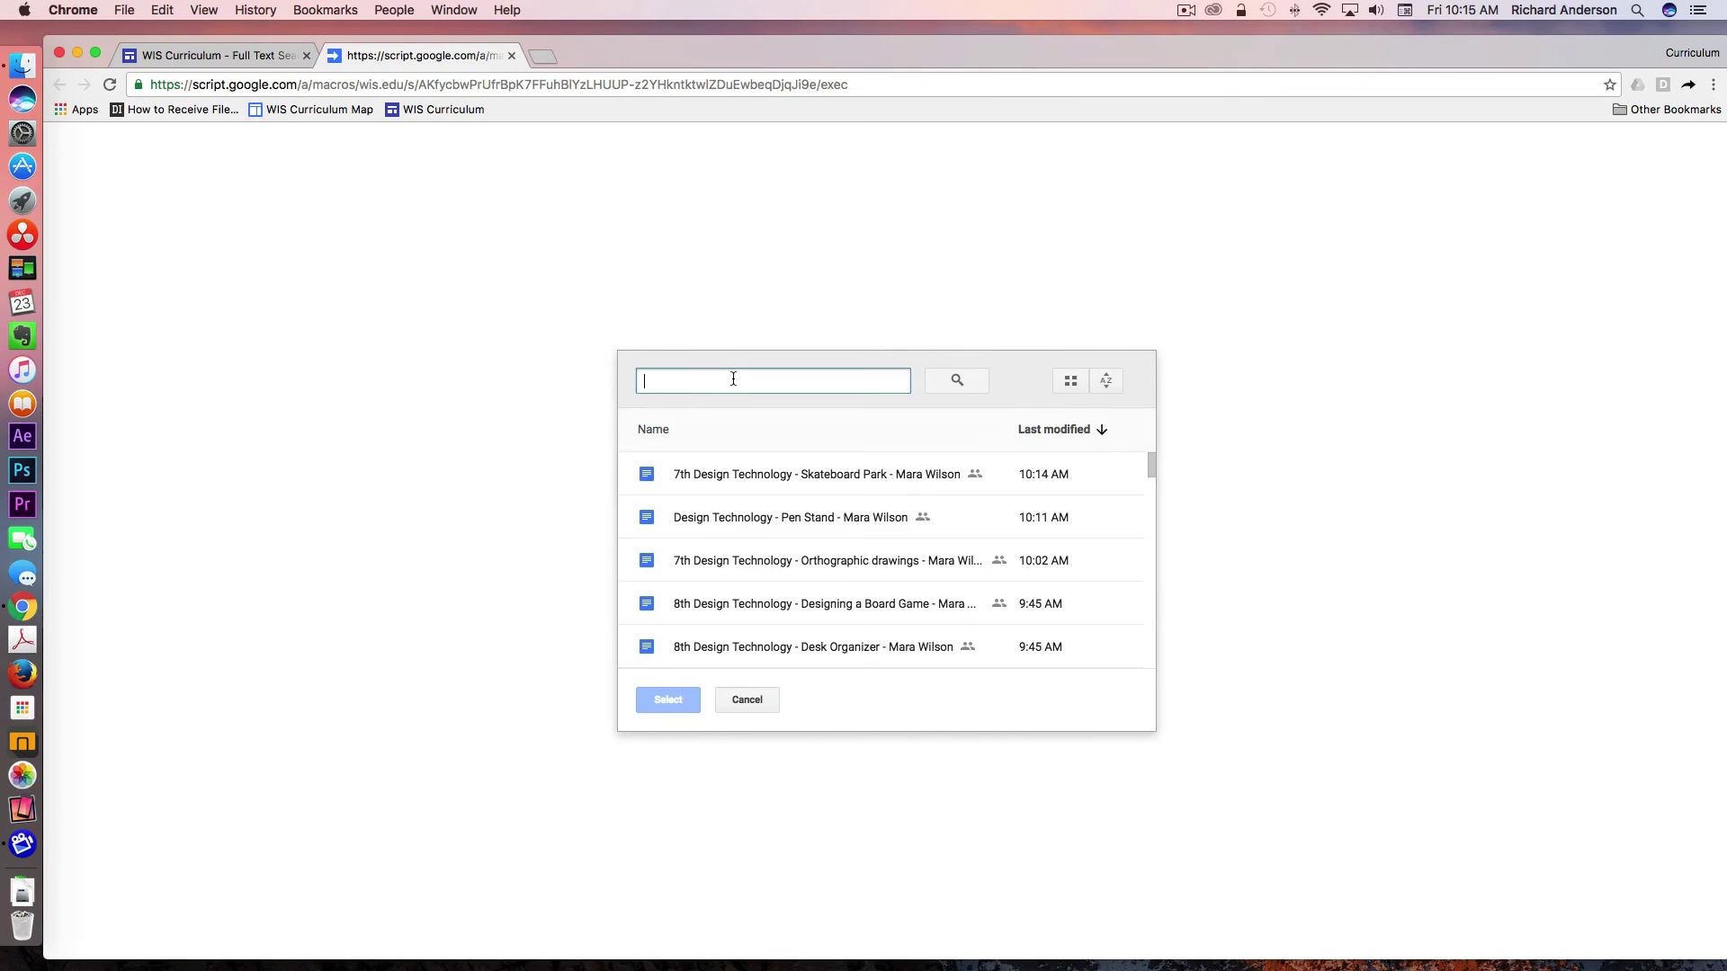
type("ipads")
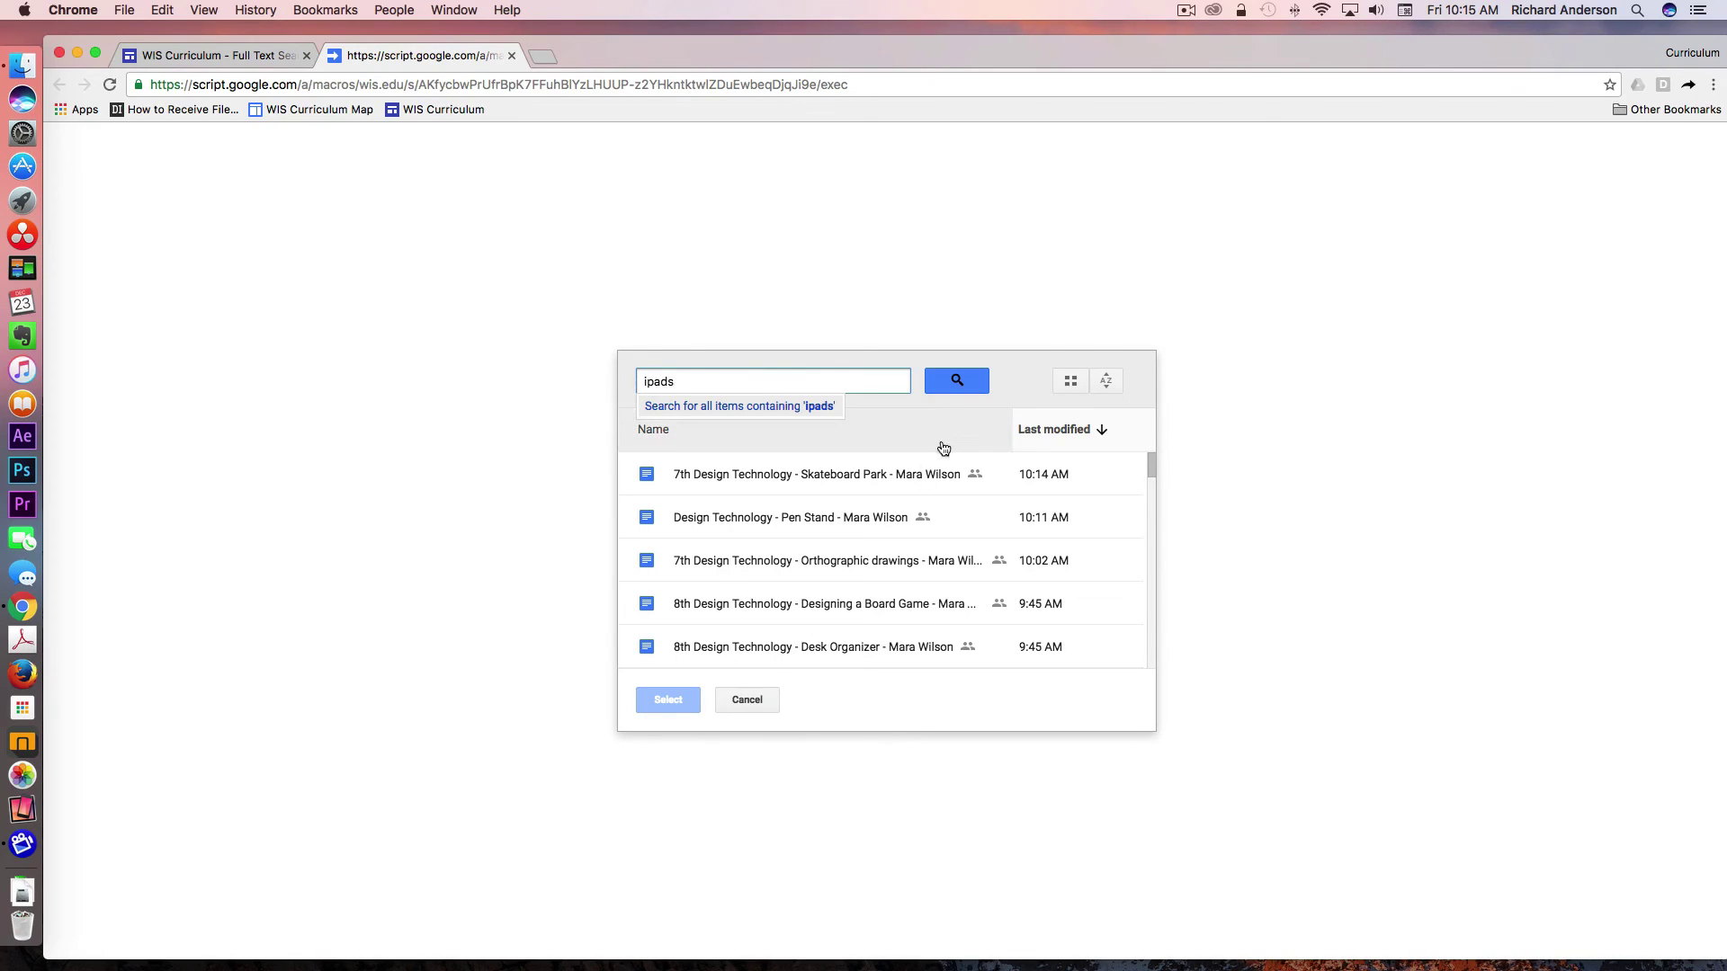
left_click(961, 383)
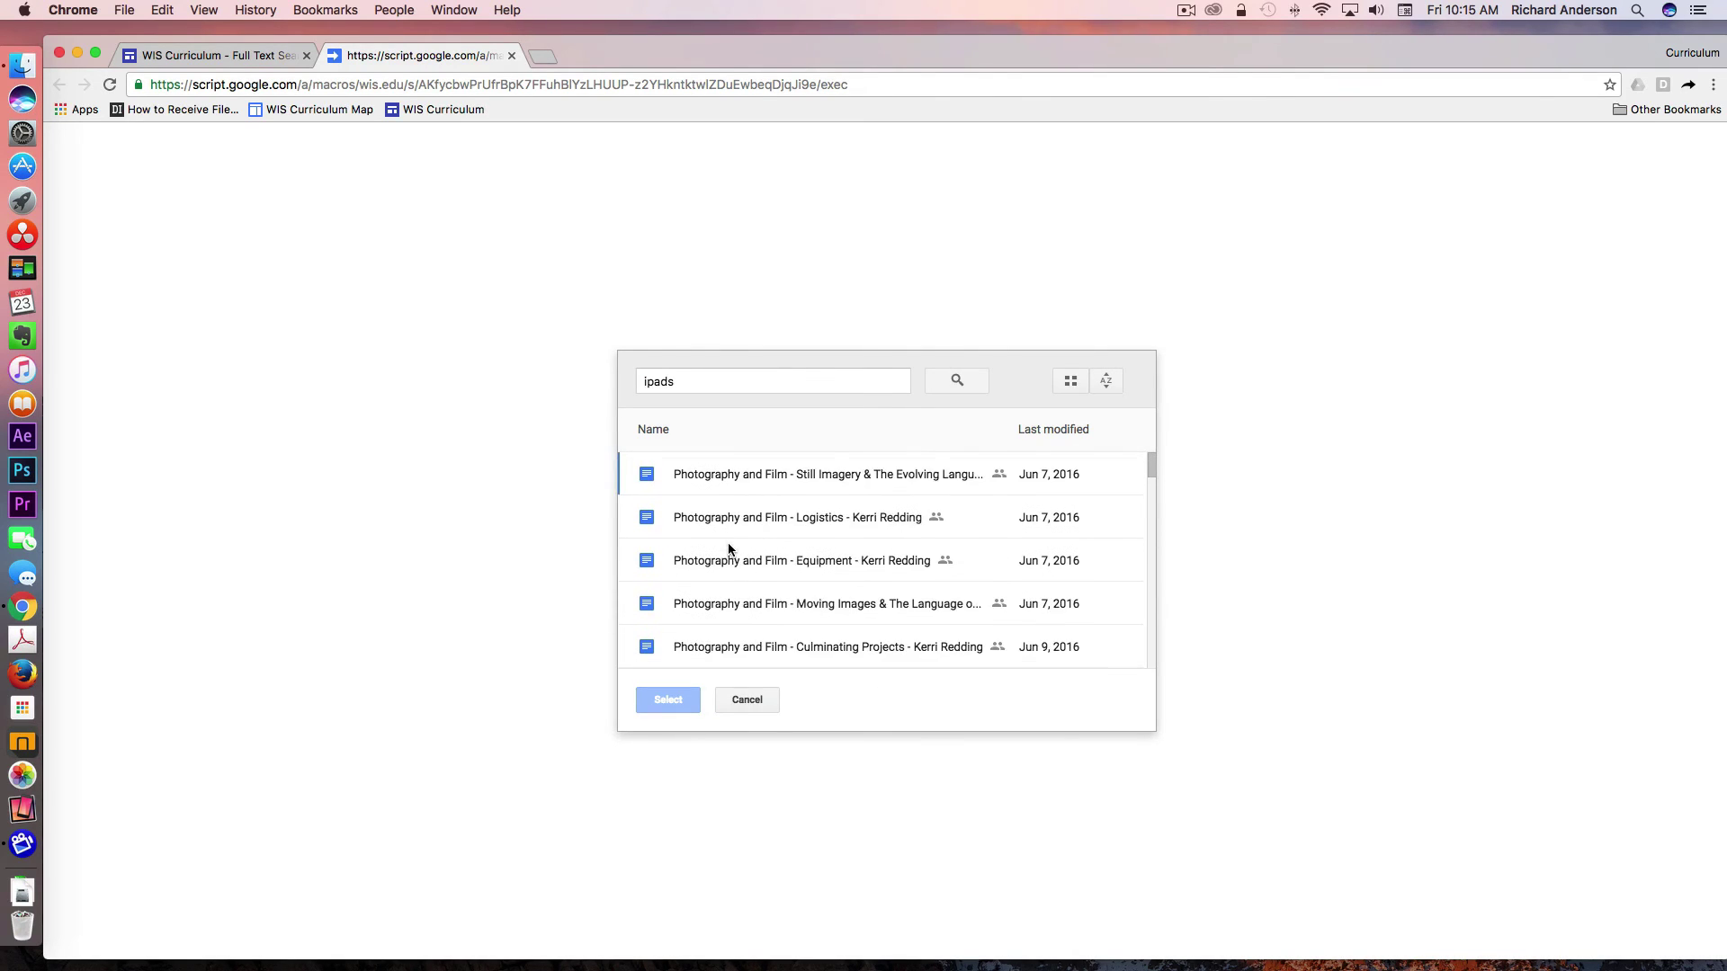
left_click_drag(694, 386, 609, 379)
type("t")
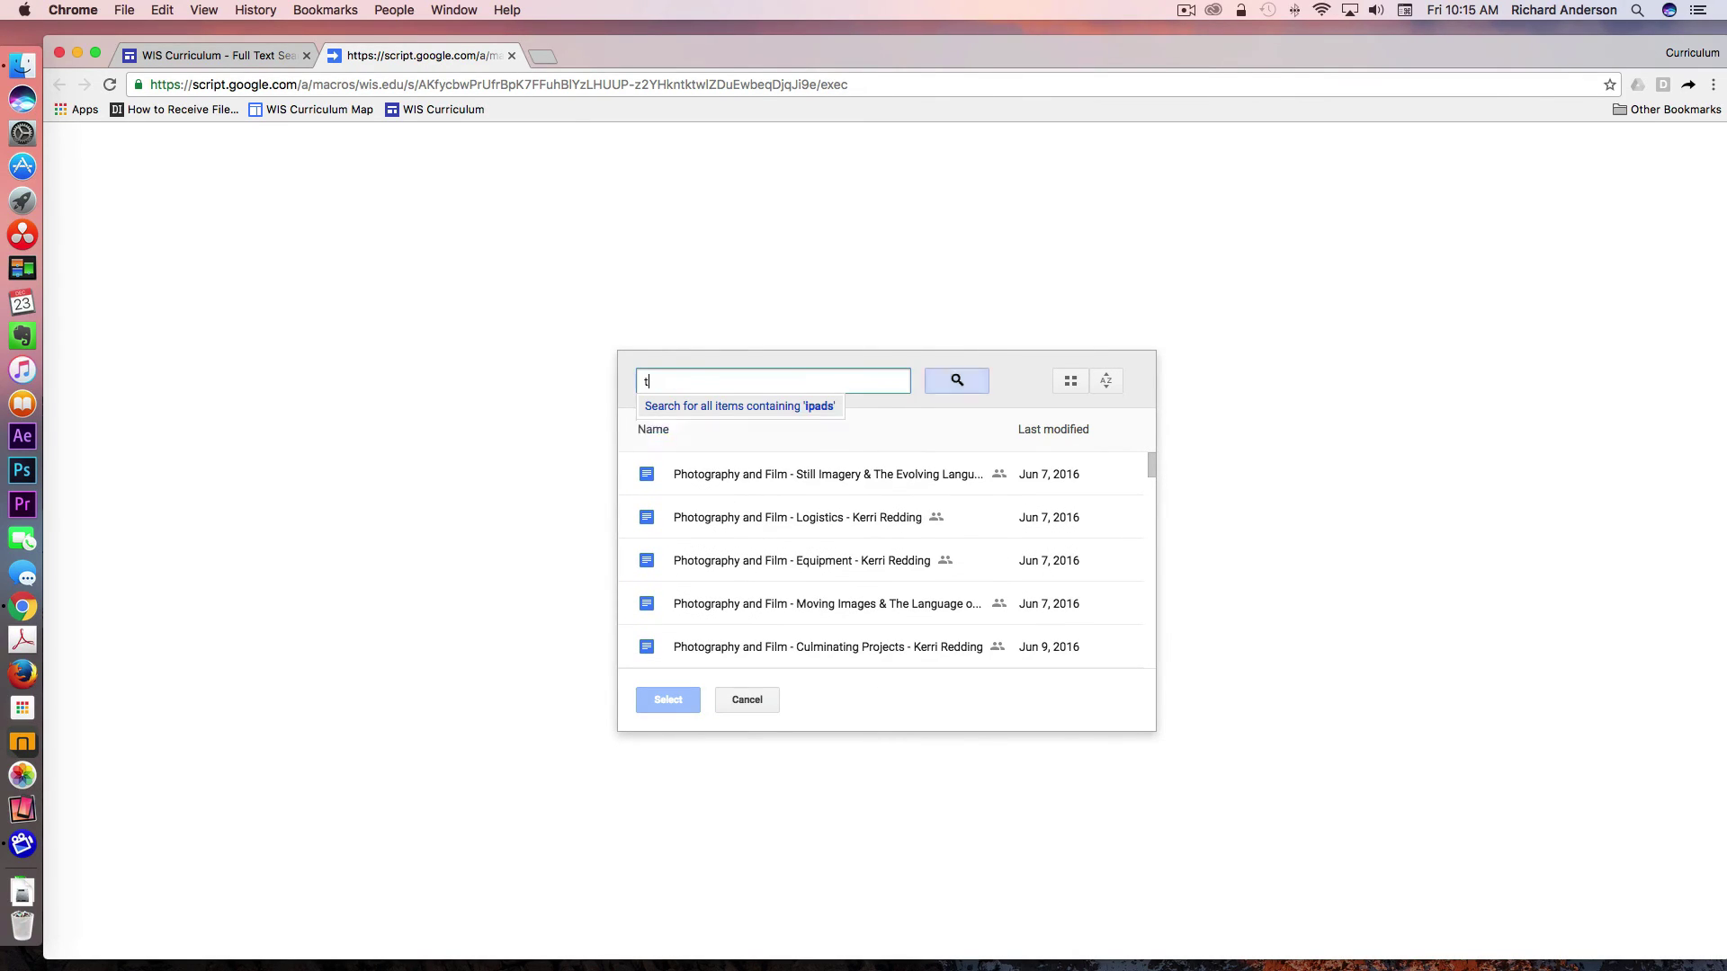
type("witter")
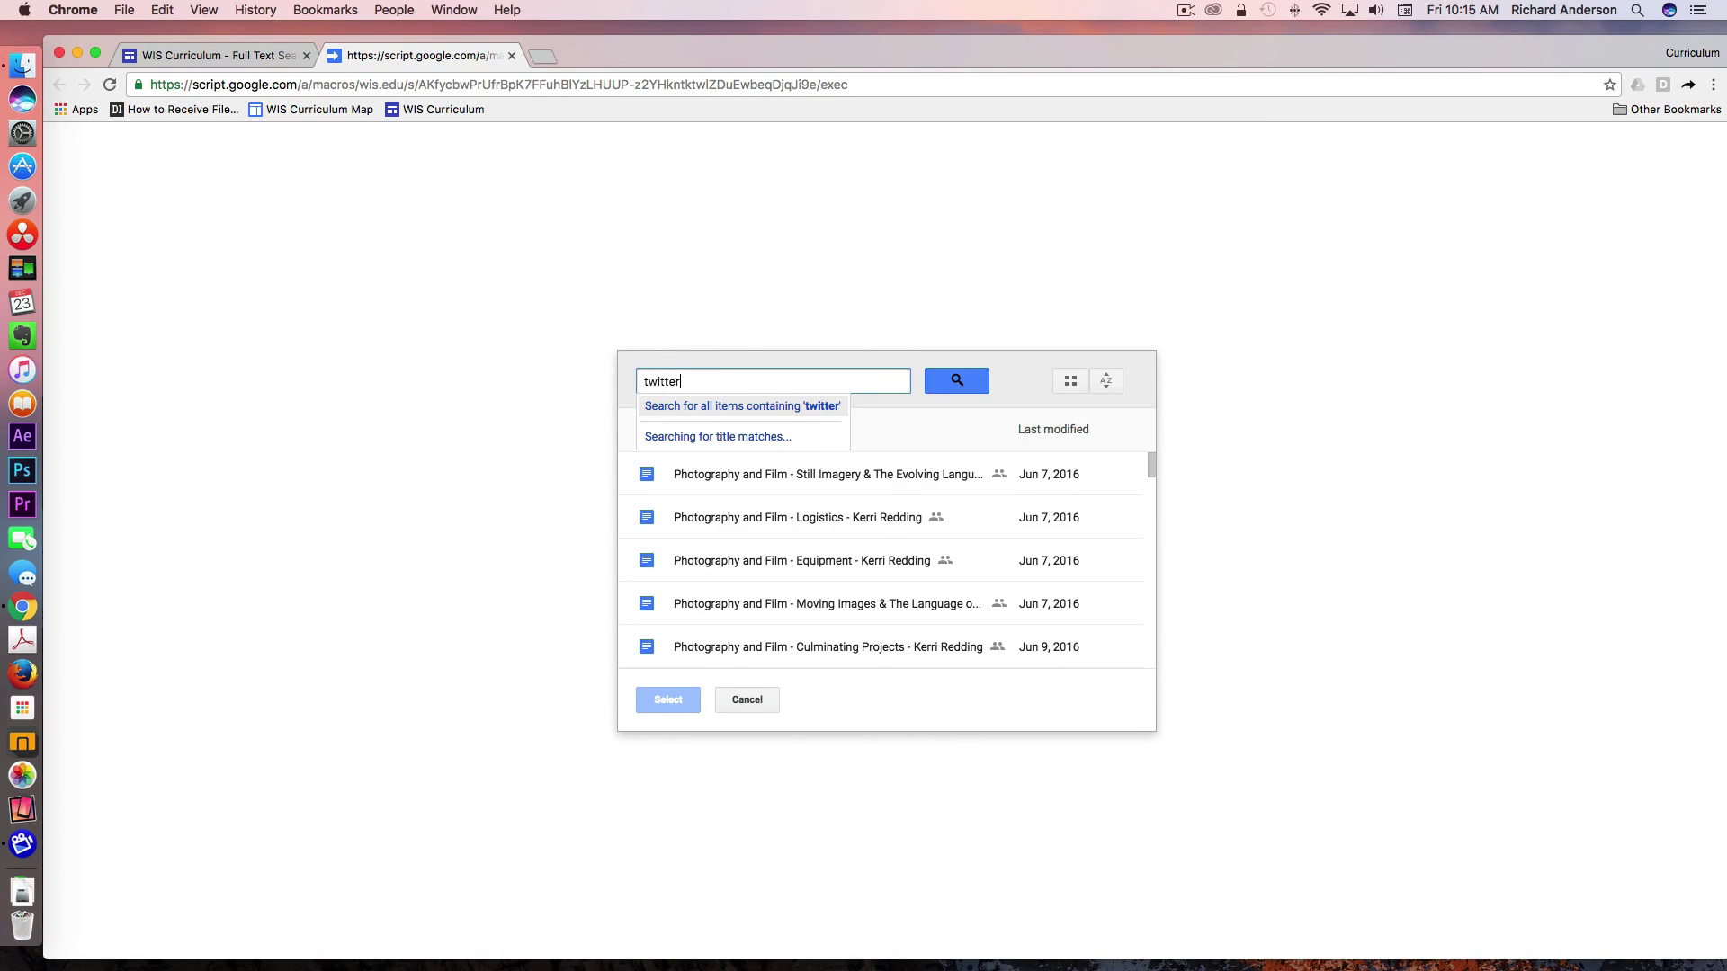
key("Return")
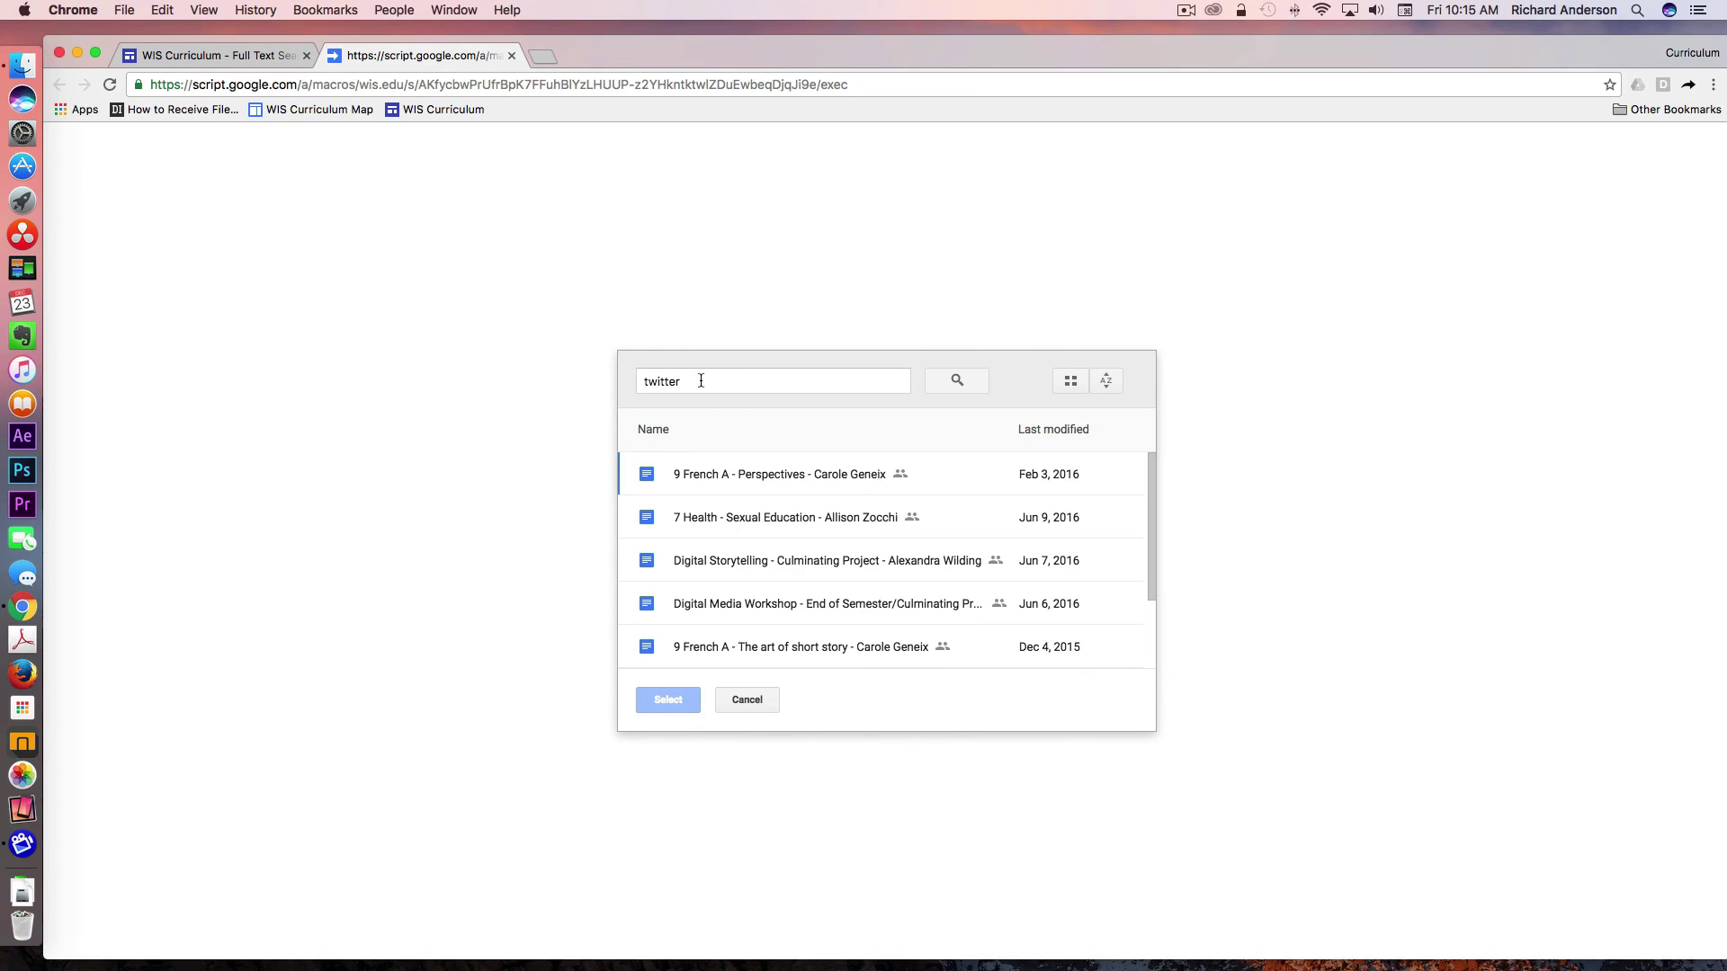
left_click_drag(700, 383, 617, 381)
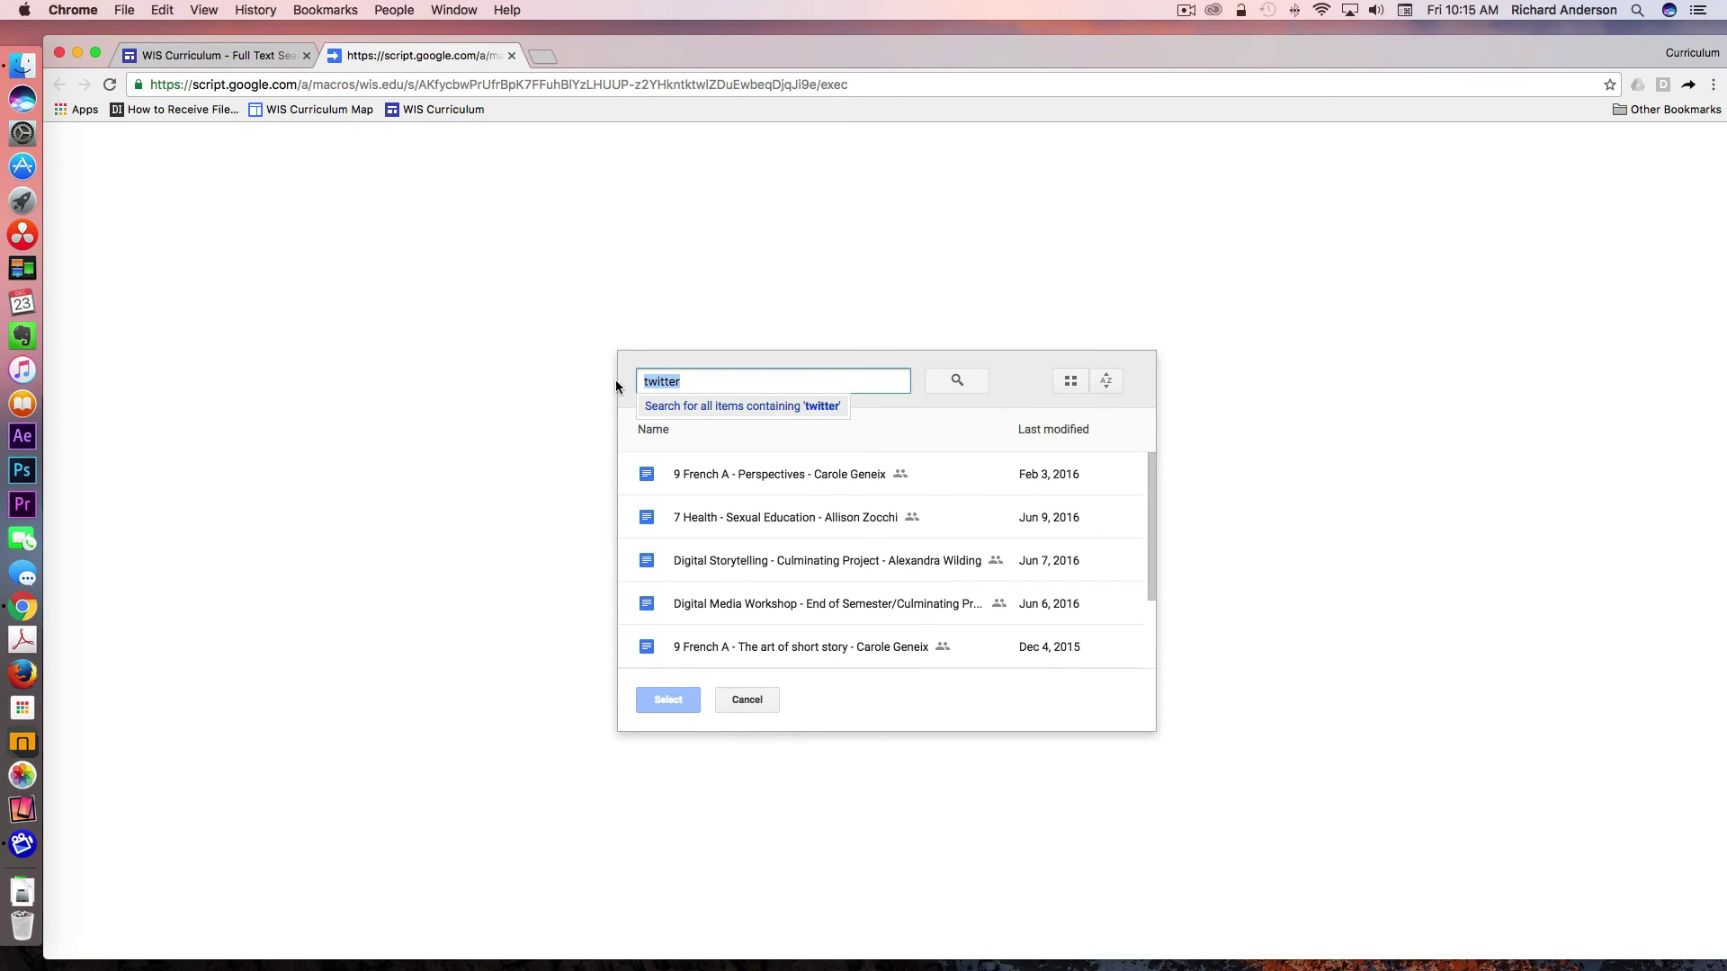
key("BackSpace")
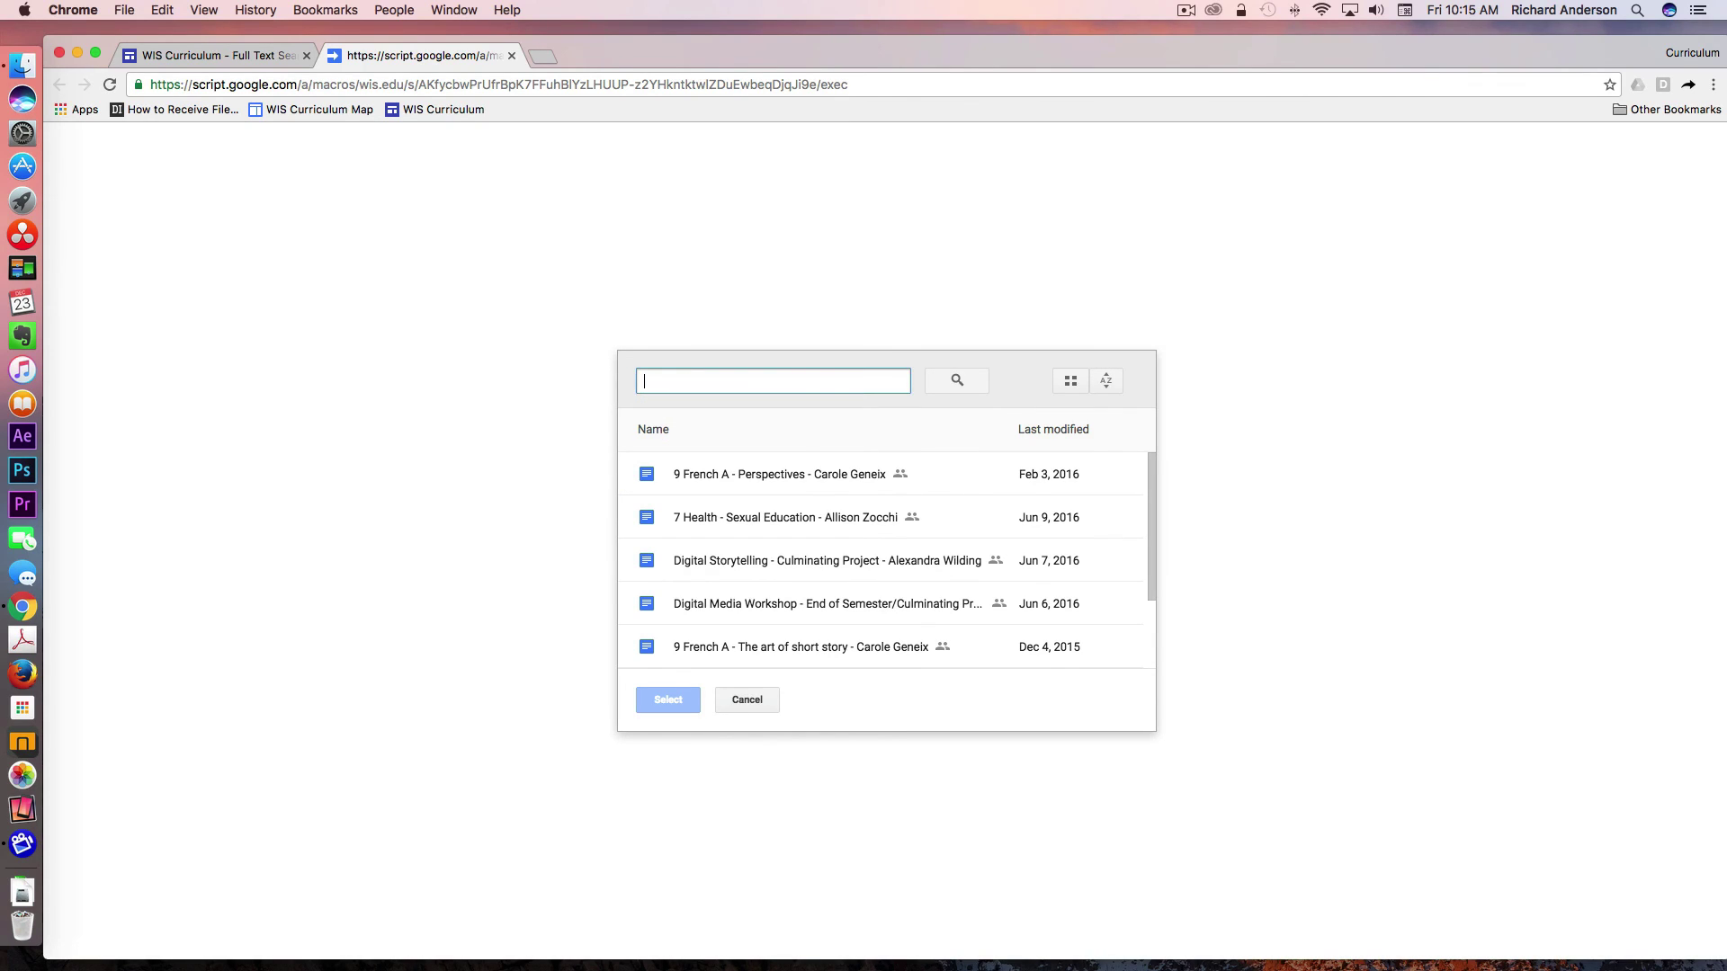
left_click(512, 56)
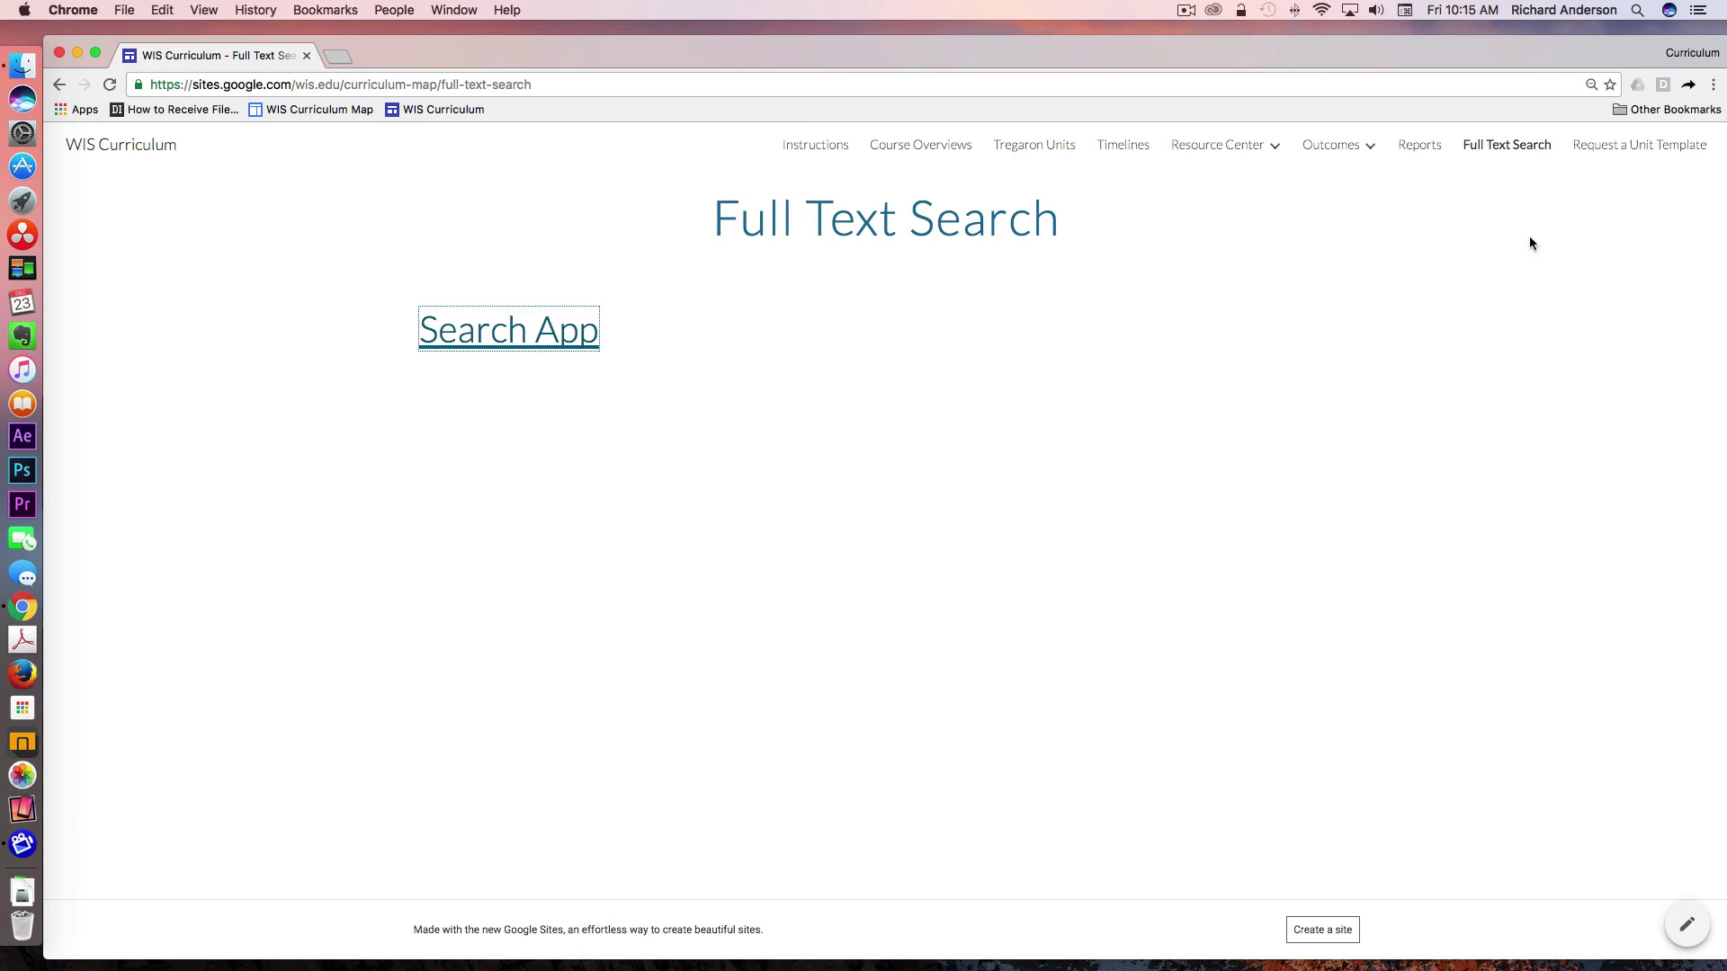
Step: Browse the Tregaron Unit Template Request Form's required fields down to Submit and back up
left_click_drag(1527, 54, 1520, 47)
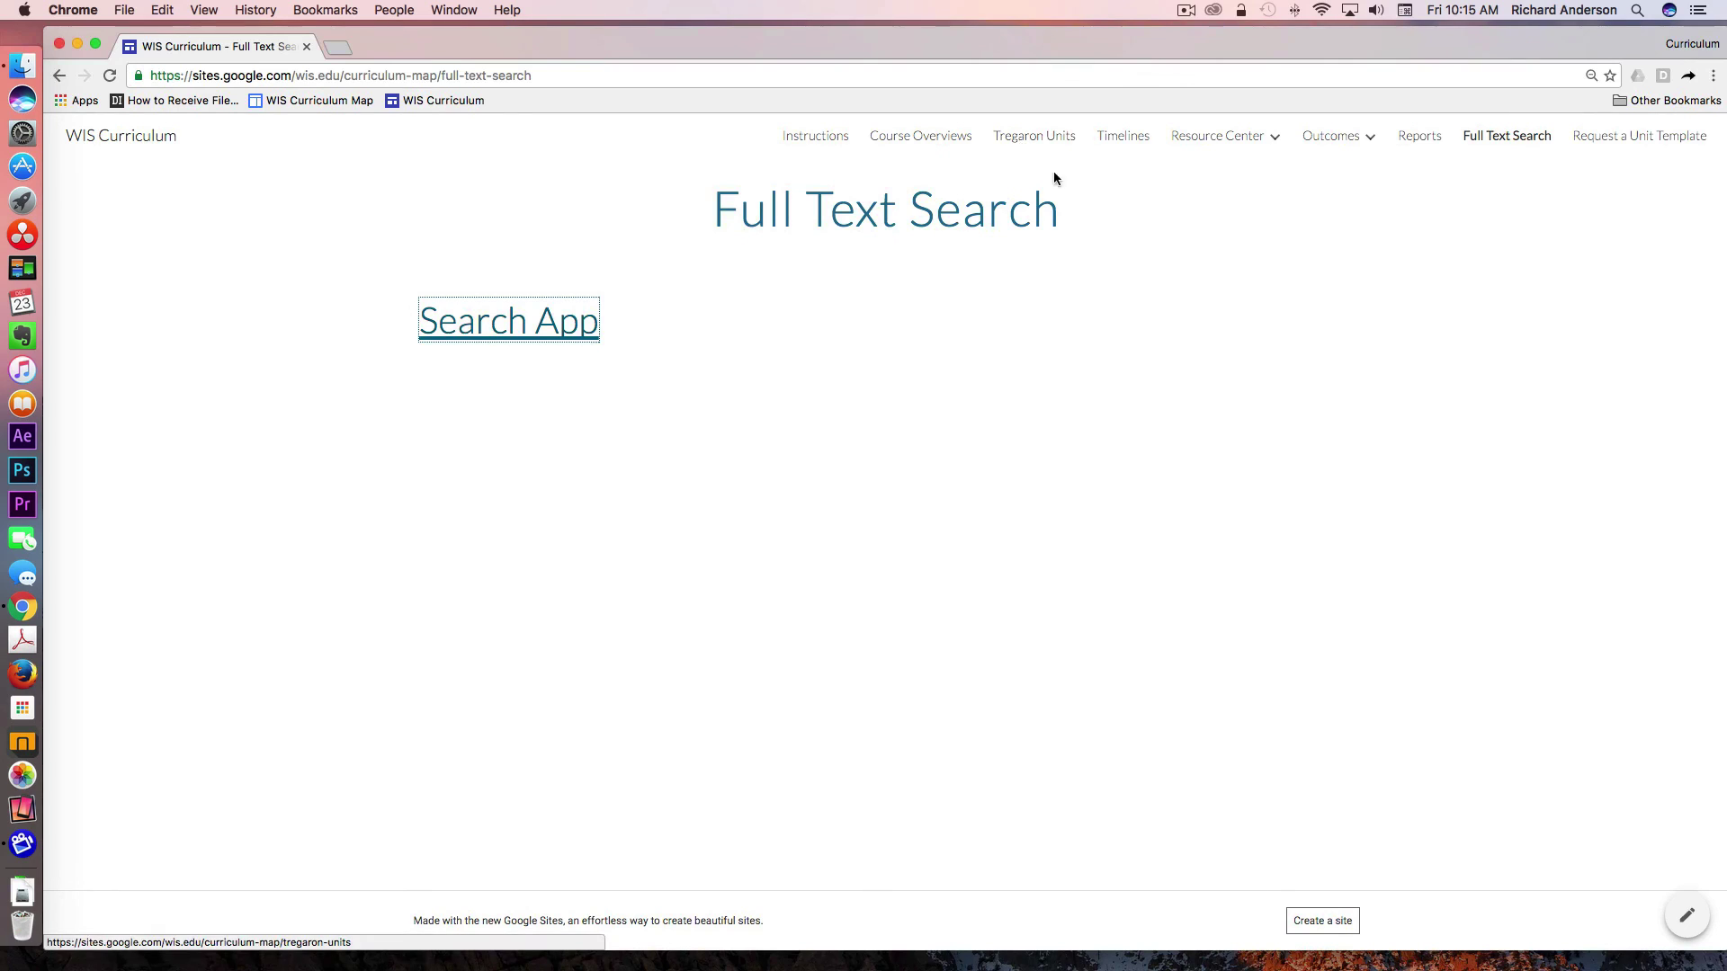
left_click(1663, 137)
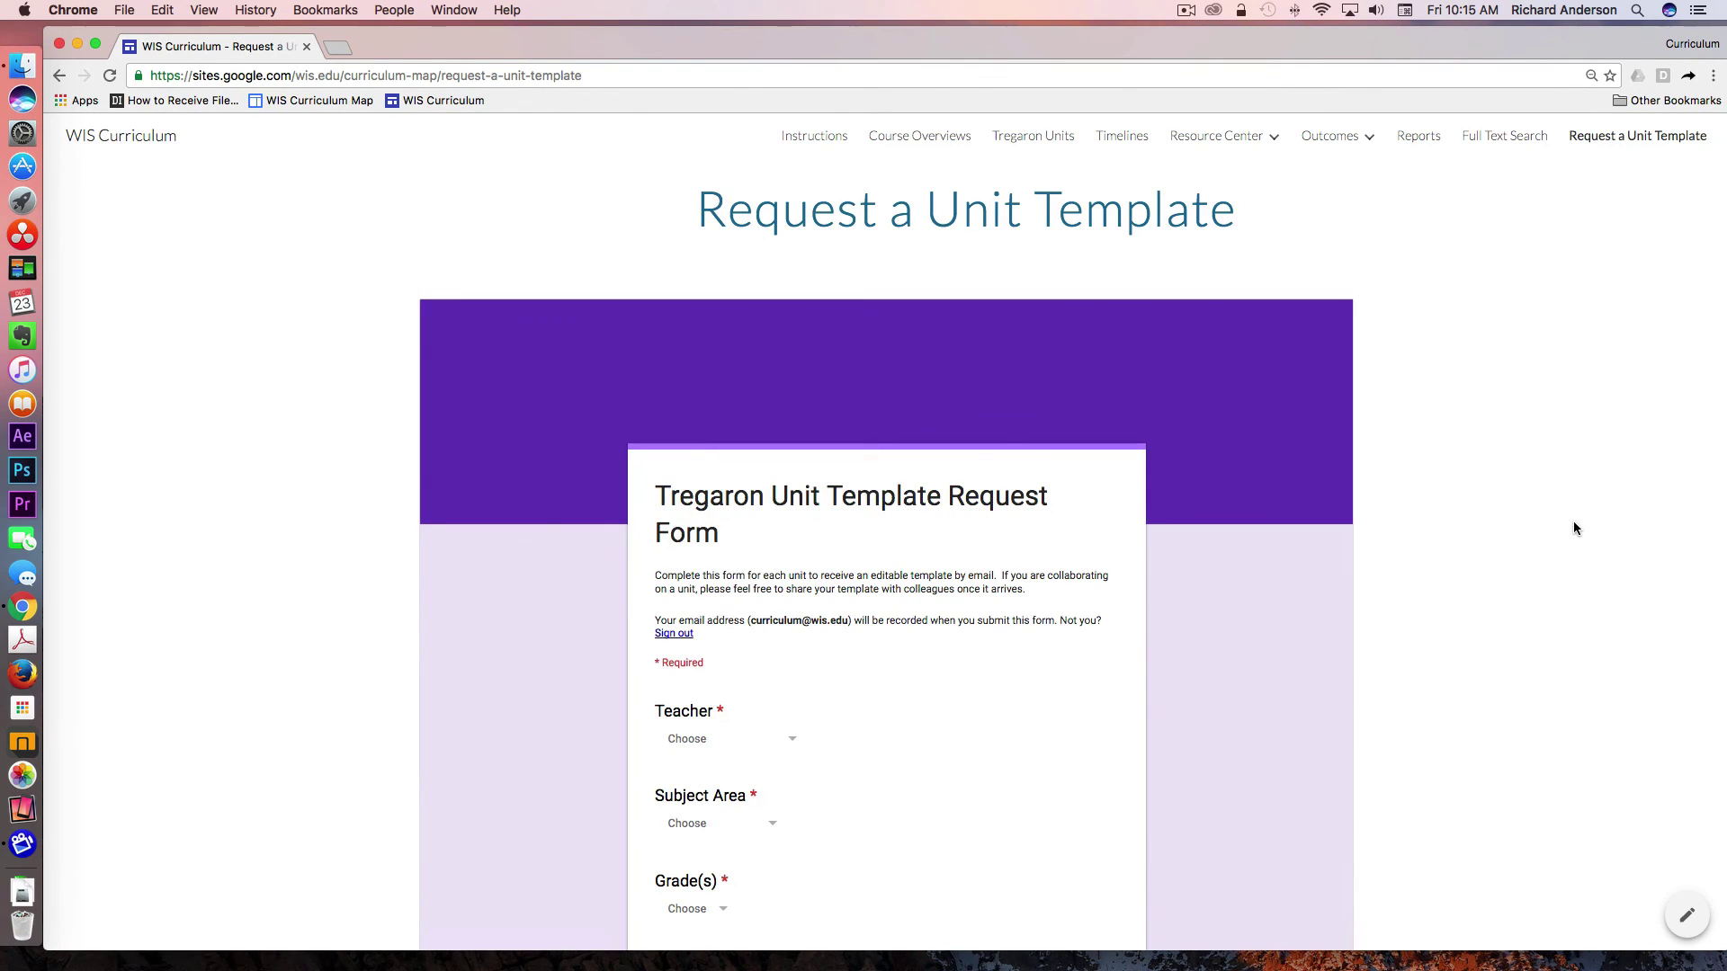
scroll(1573, 523, "down", 5)
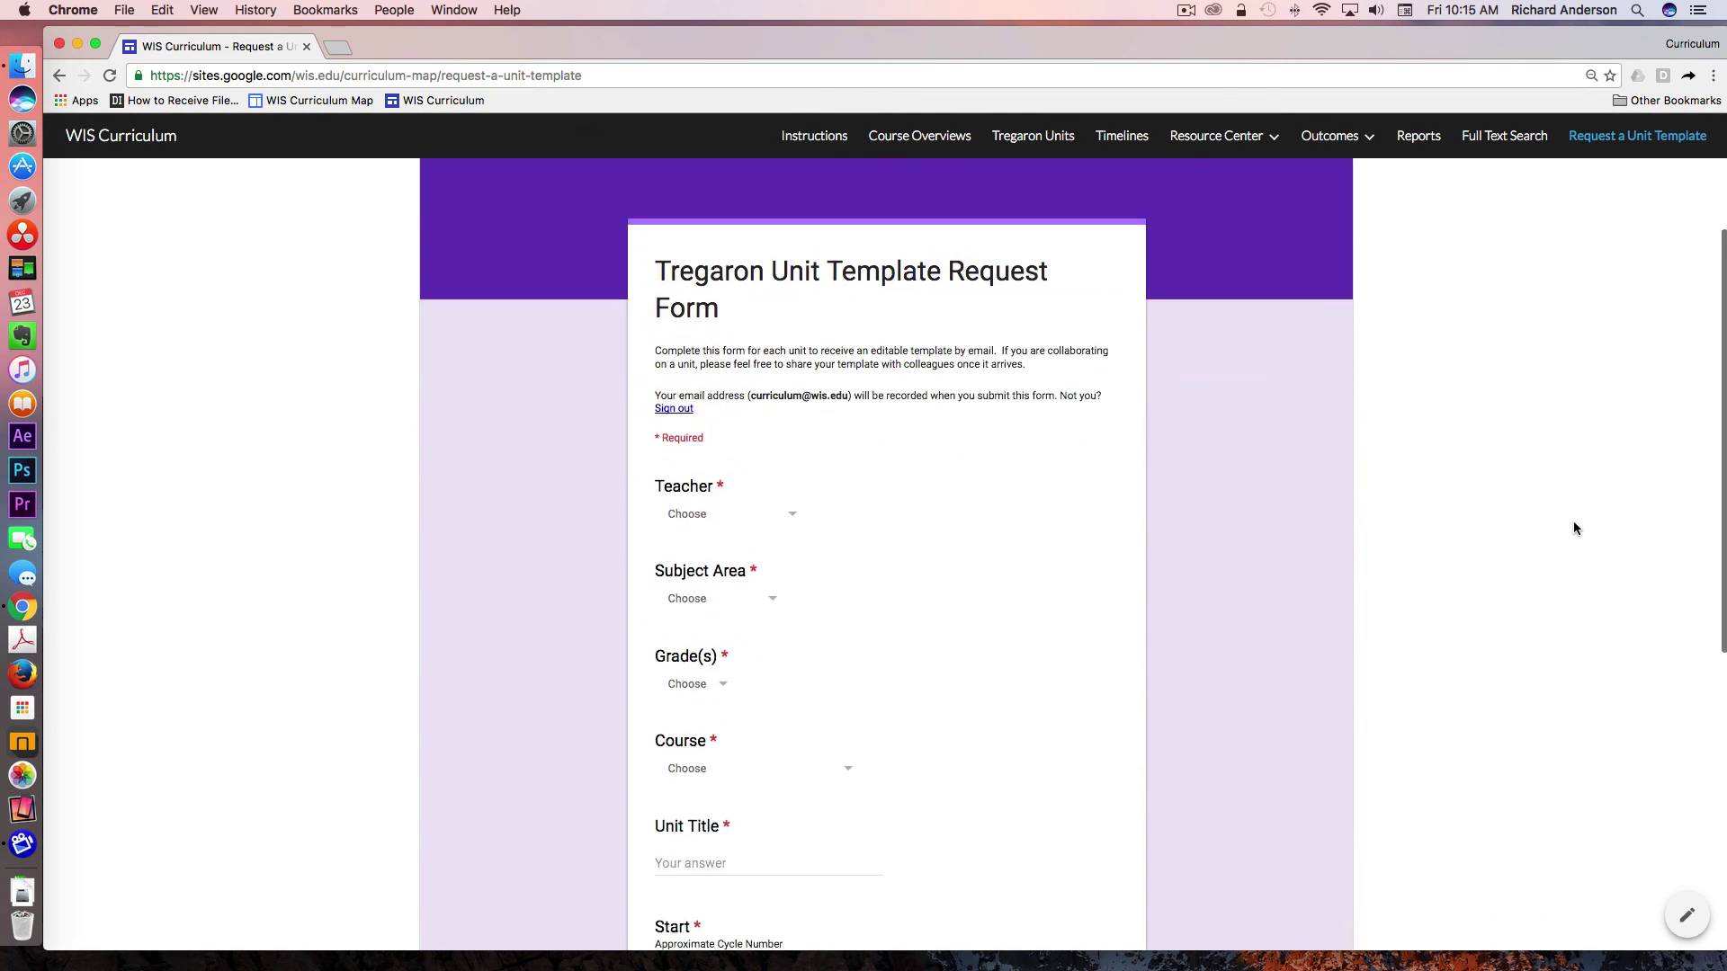
scroll(1573, 528, "down", 1)
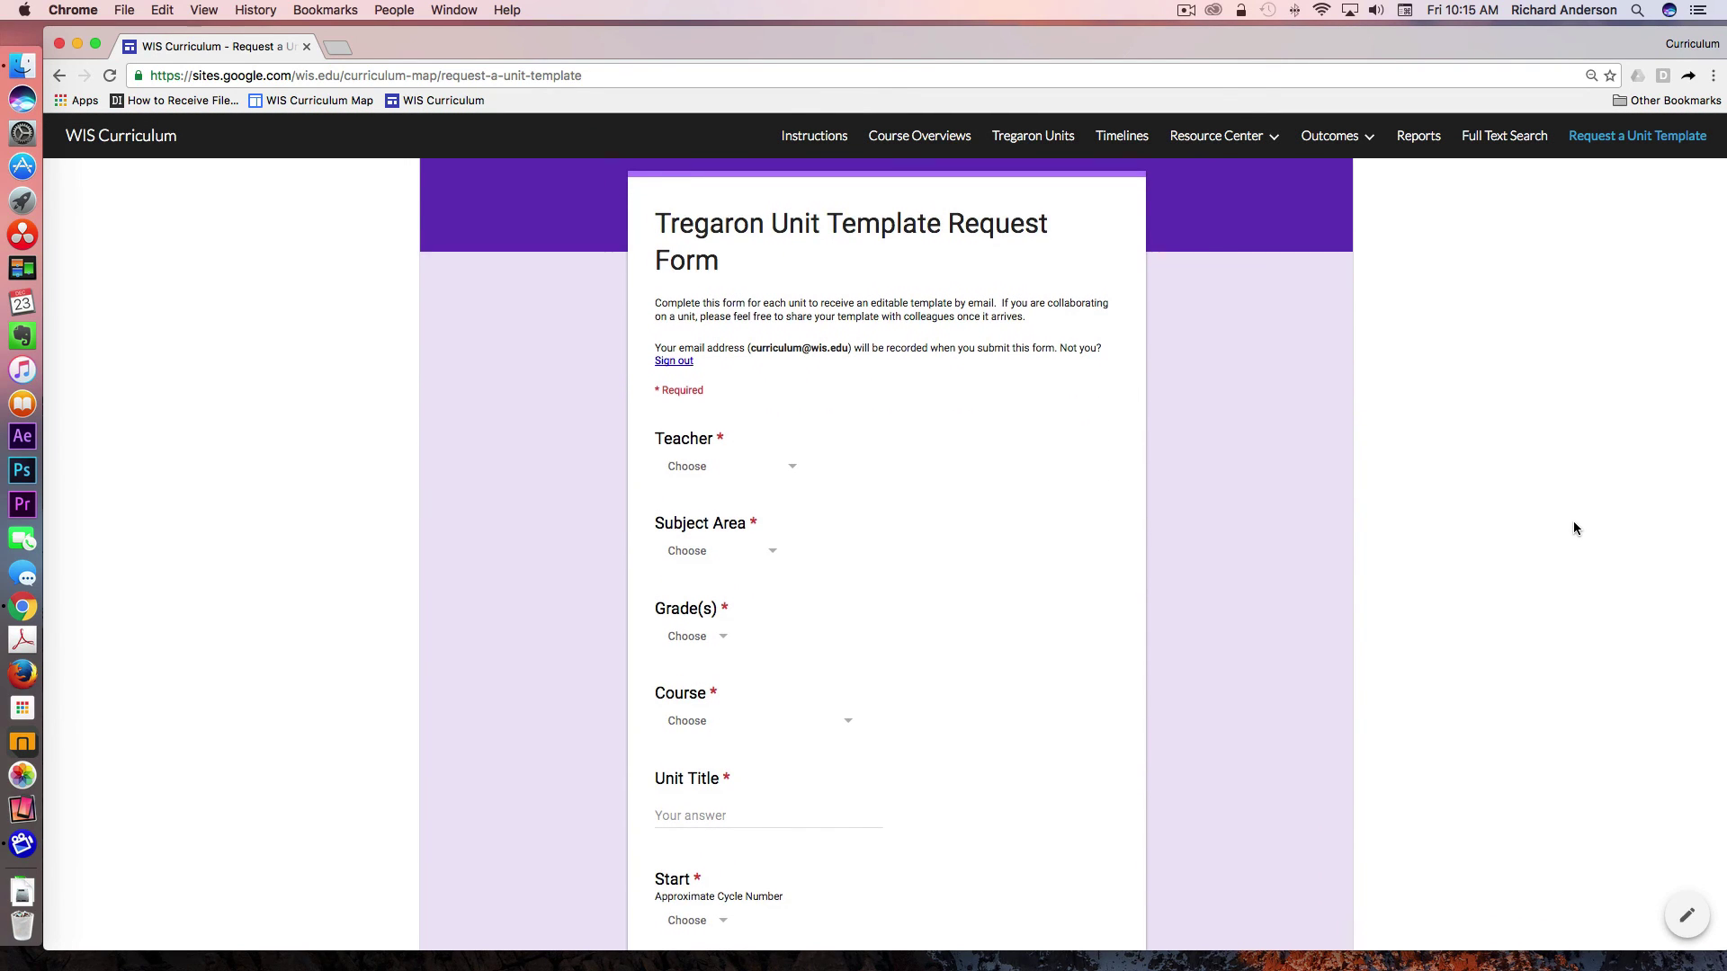
scroll(1573, 528, "down", 1)
scroll(1573, 524, "down", 10)
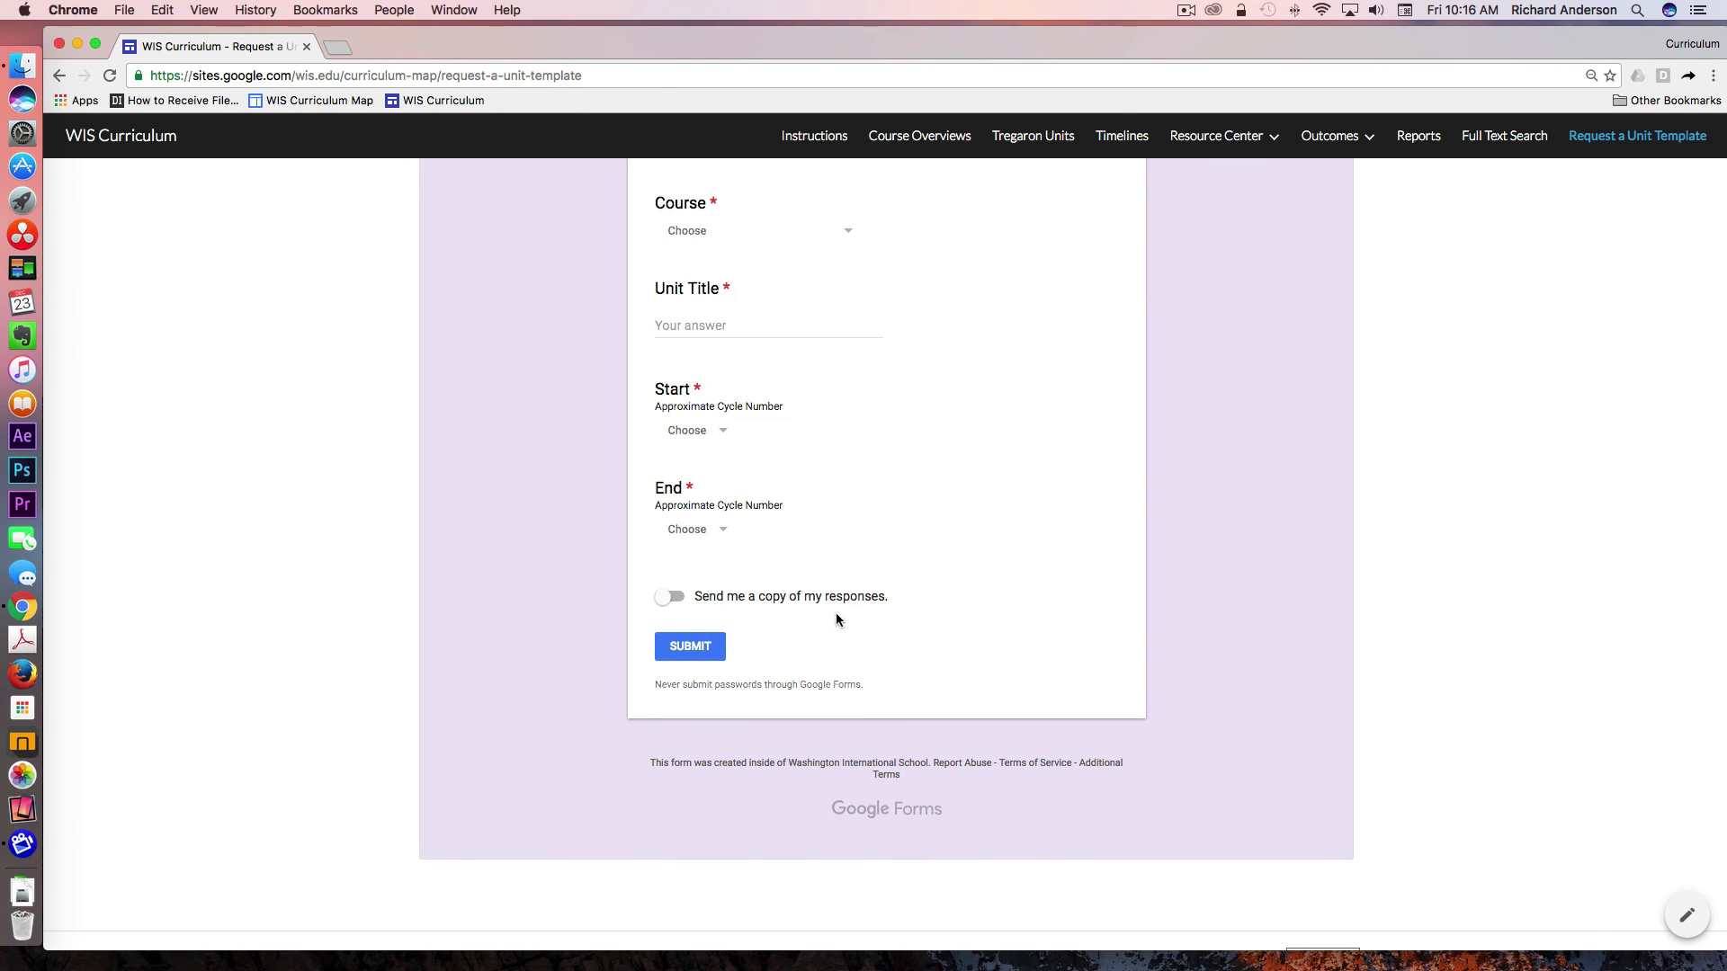
scroll(837, 619, "up", 15)
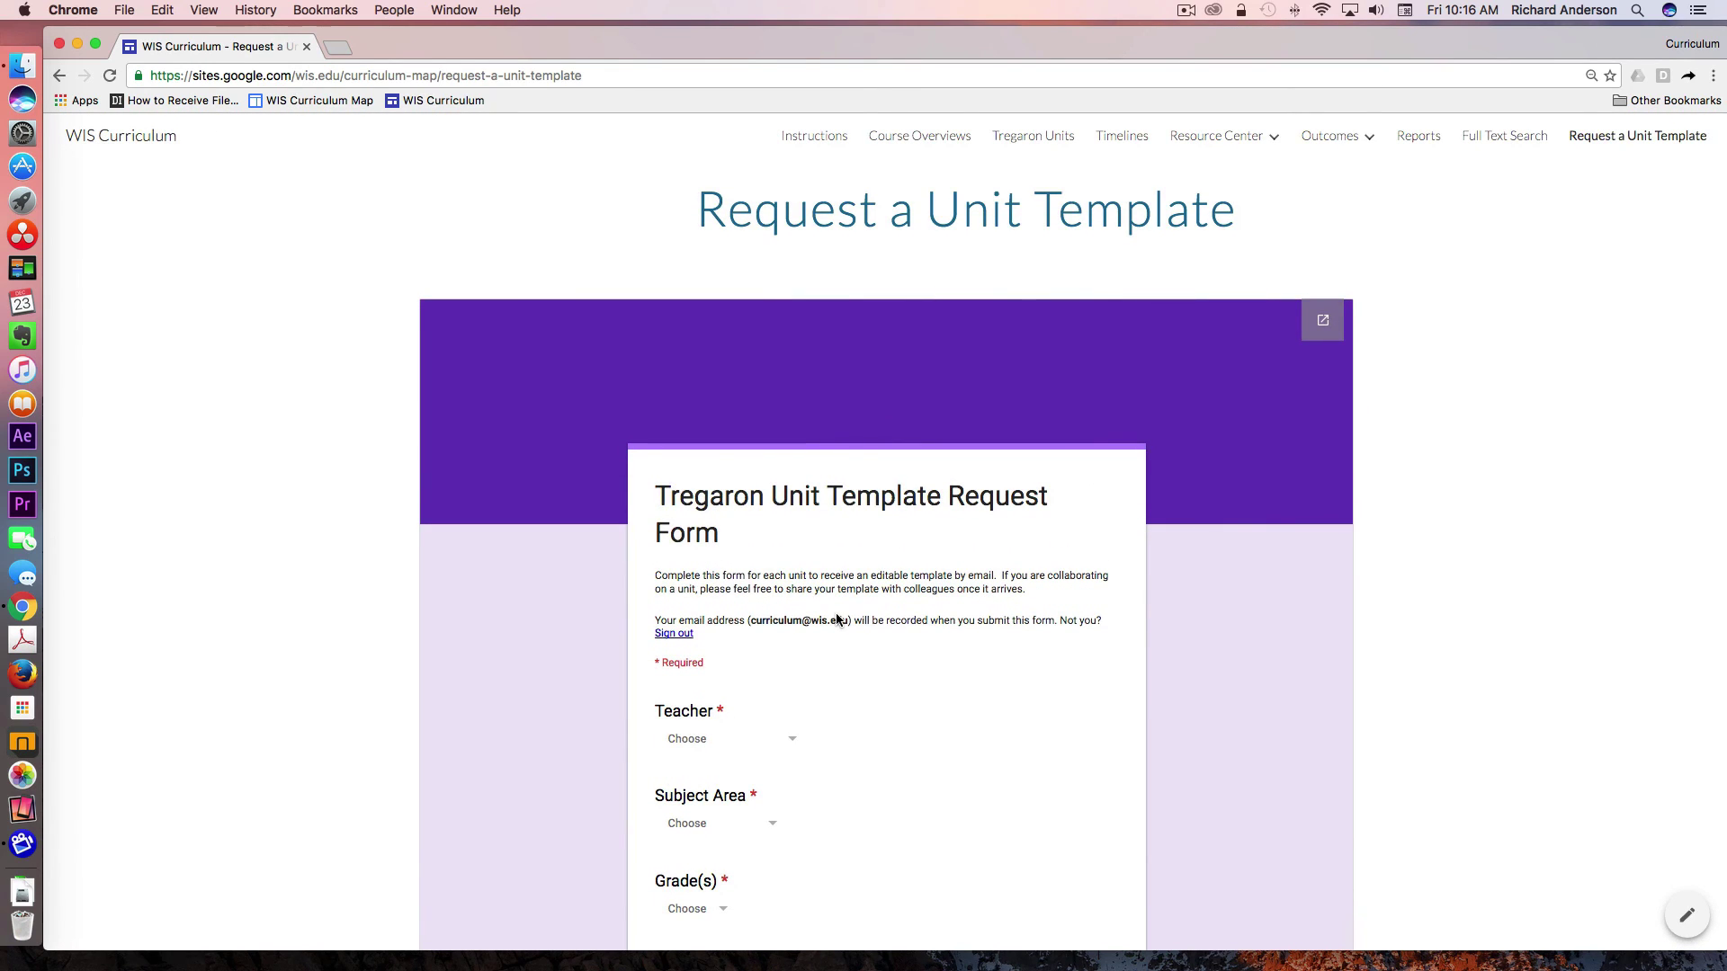